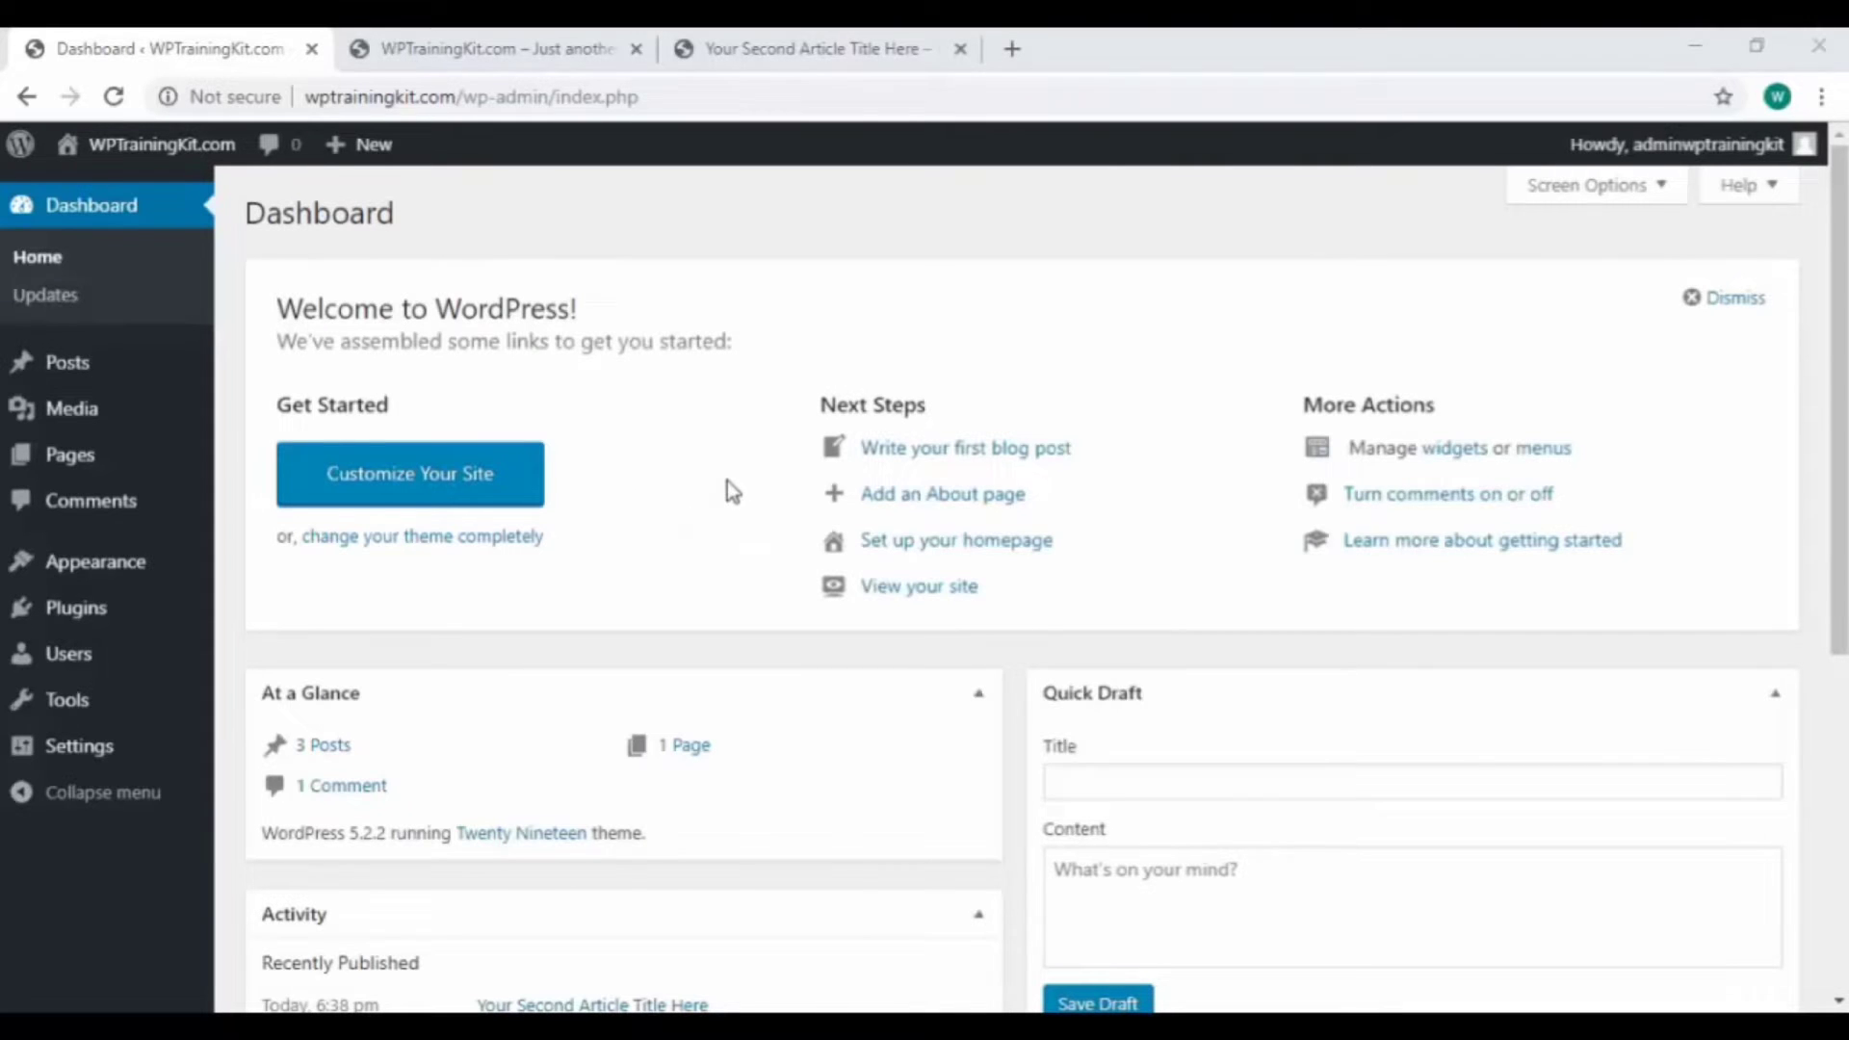
# Go from the Media Library to the Add New media upload page.
pyautogui.click(96, 413)
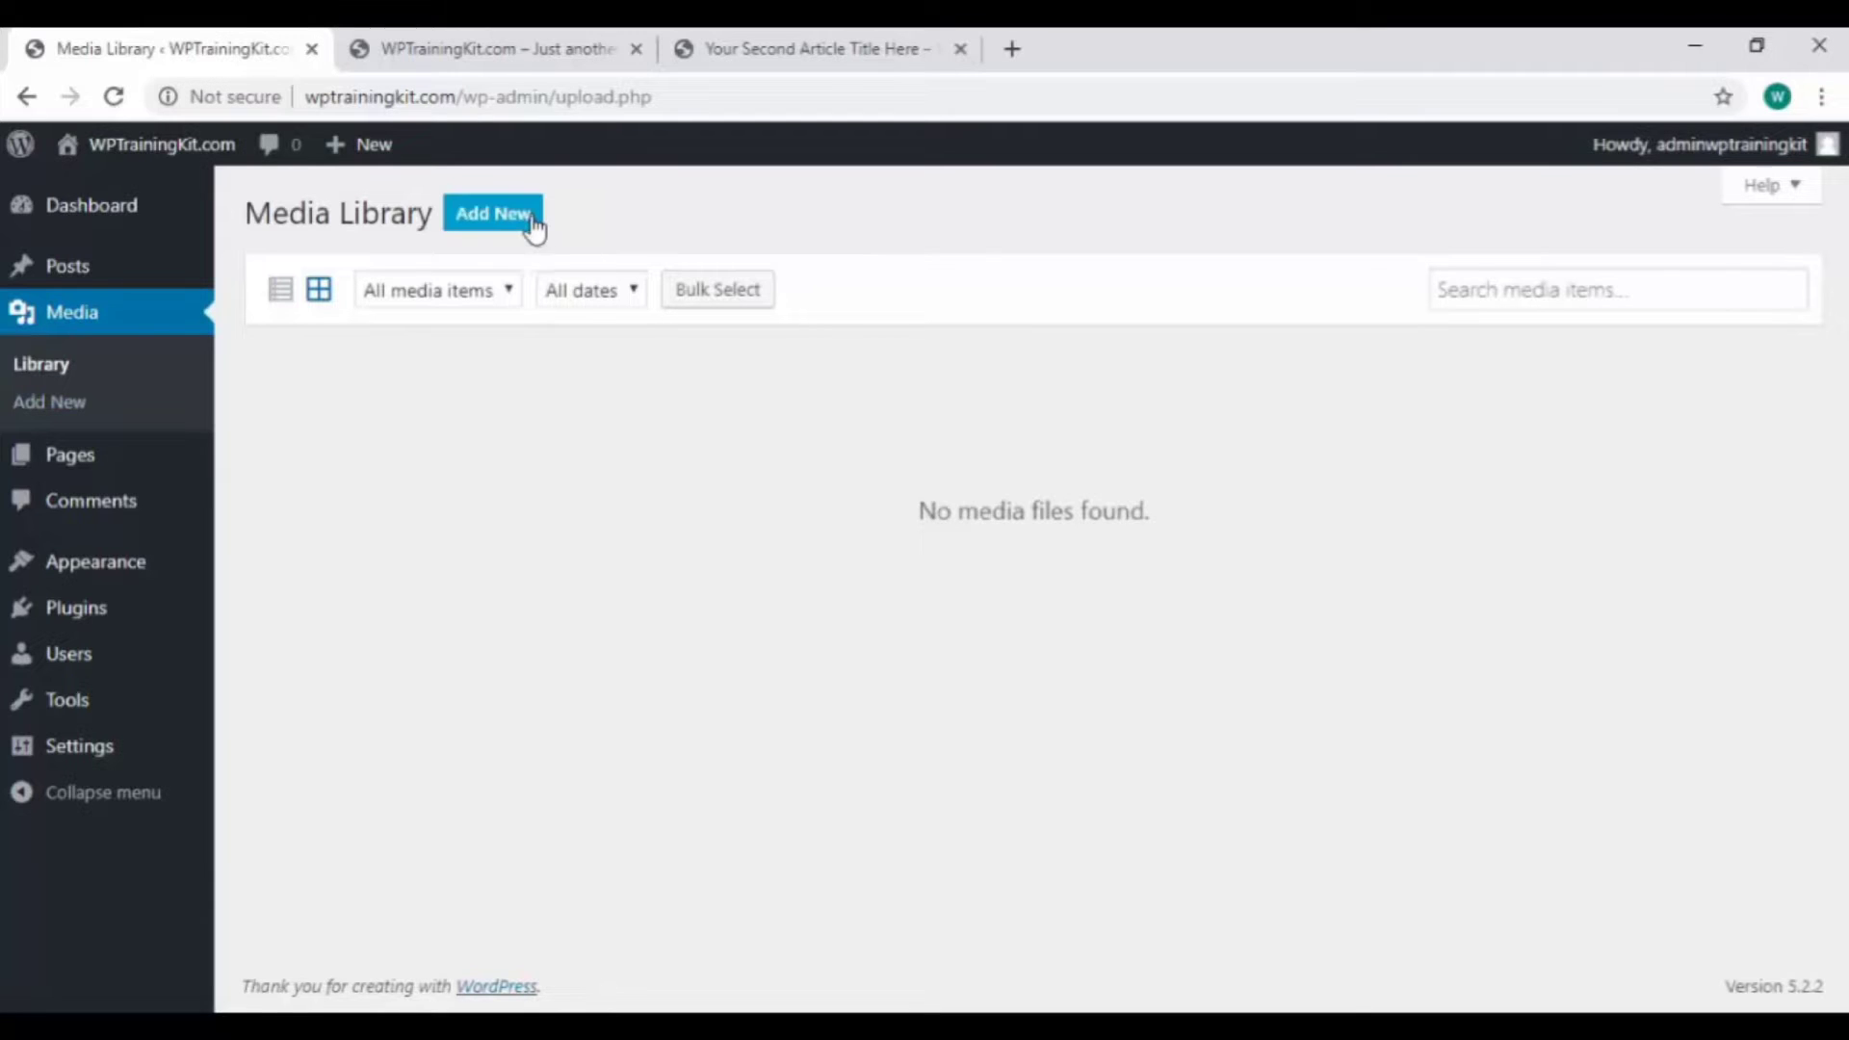
pyautogui.click(119, 412)
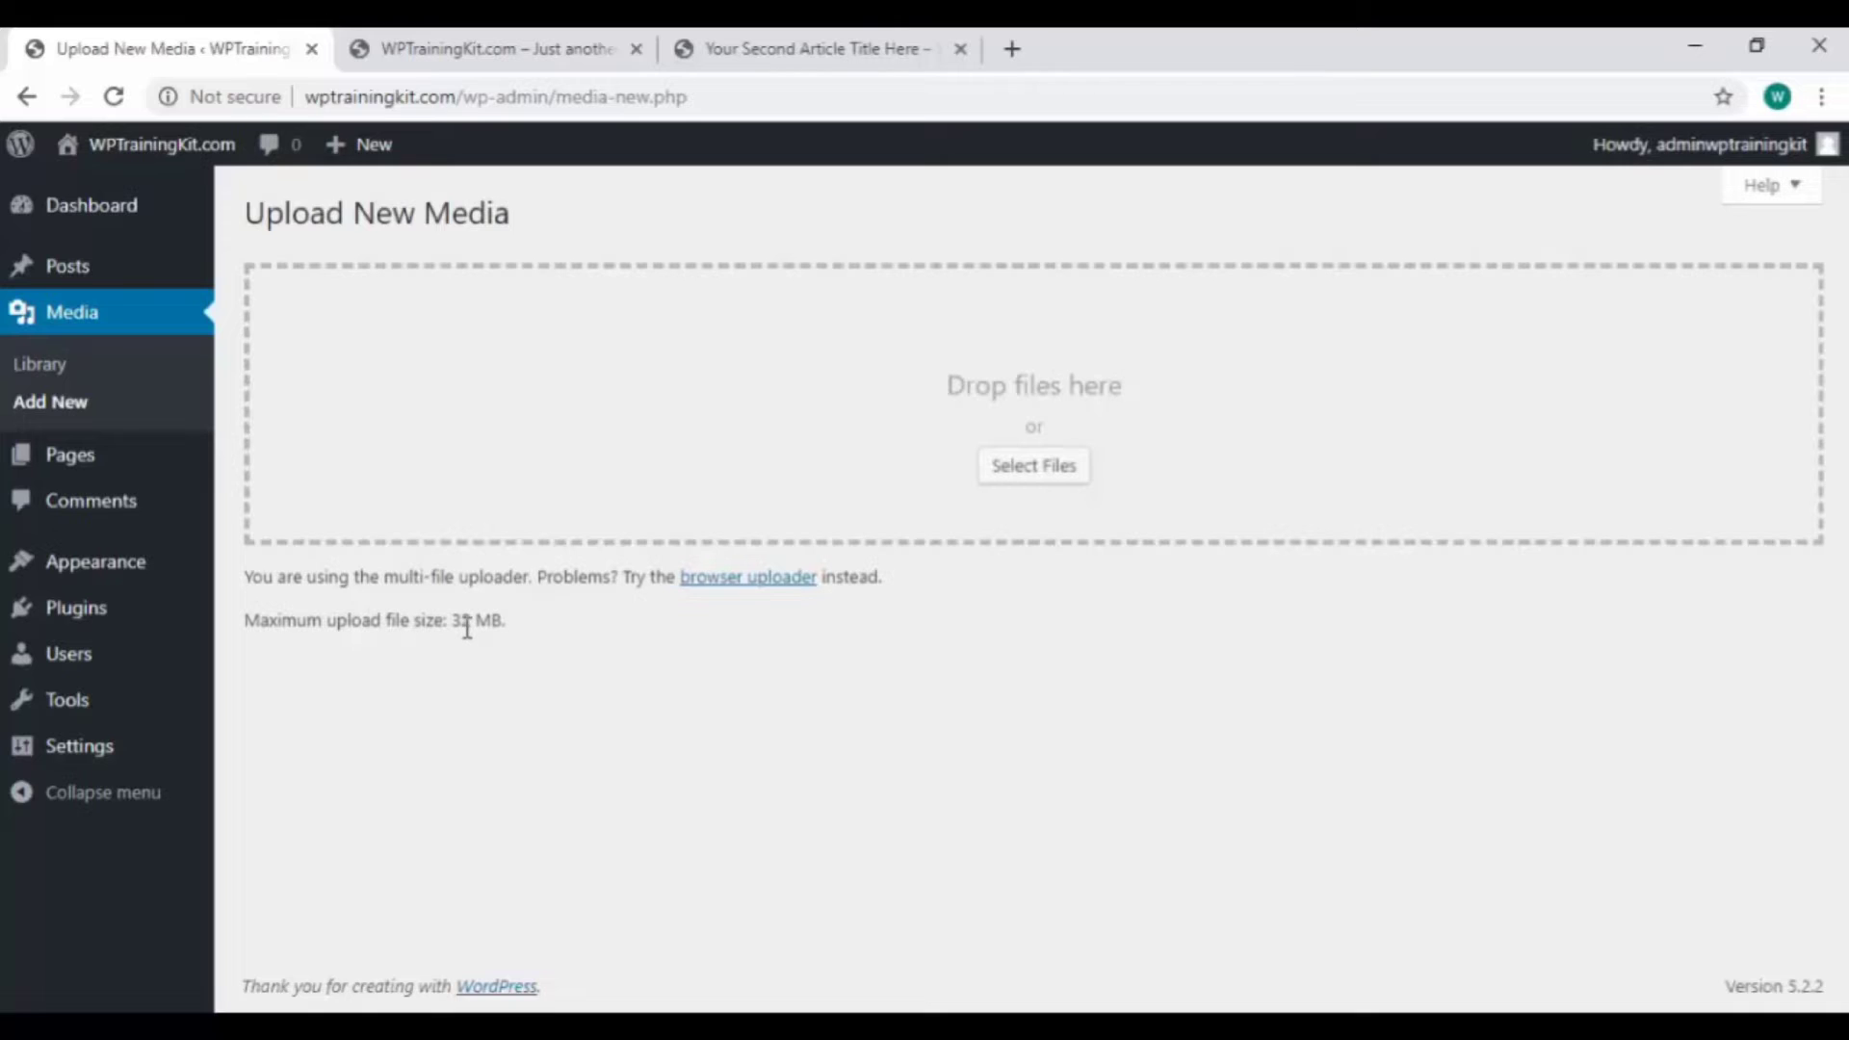
# Search Google for 'free royalty images' in a fresh browser tab.
pyautogui.click(1011, 50)
pyautogui.write('f')
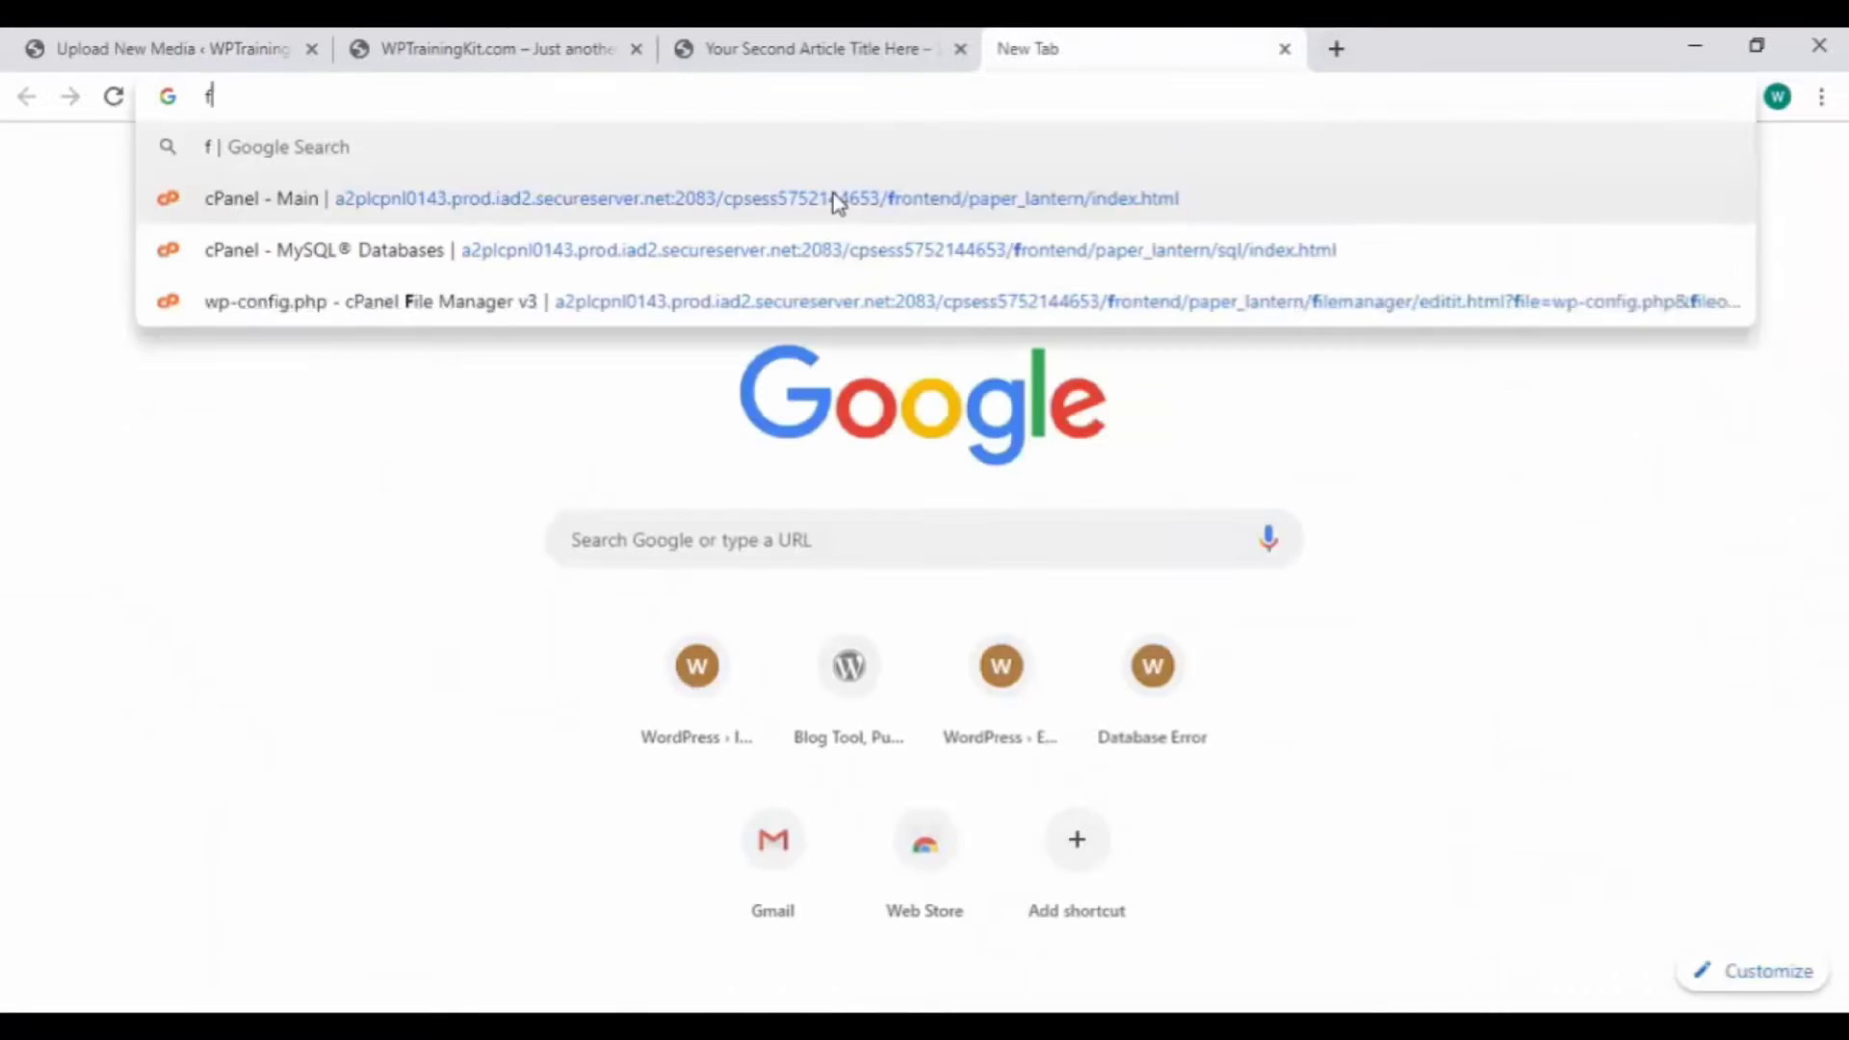
pyautogui.write('ree royalty i')
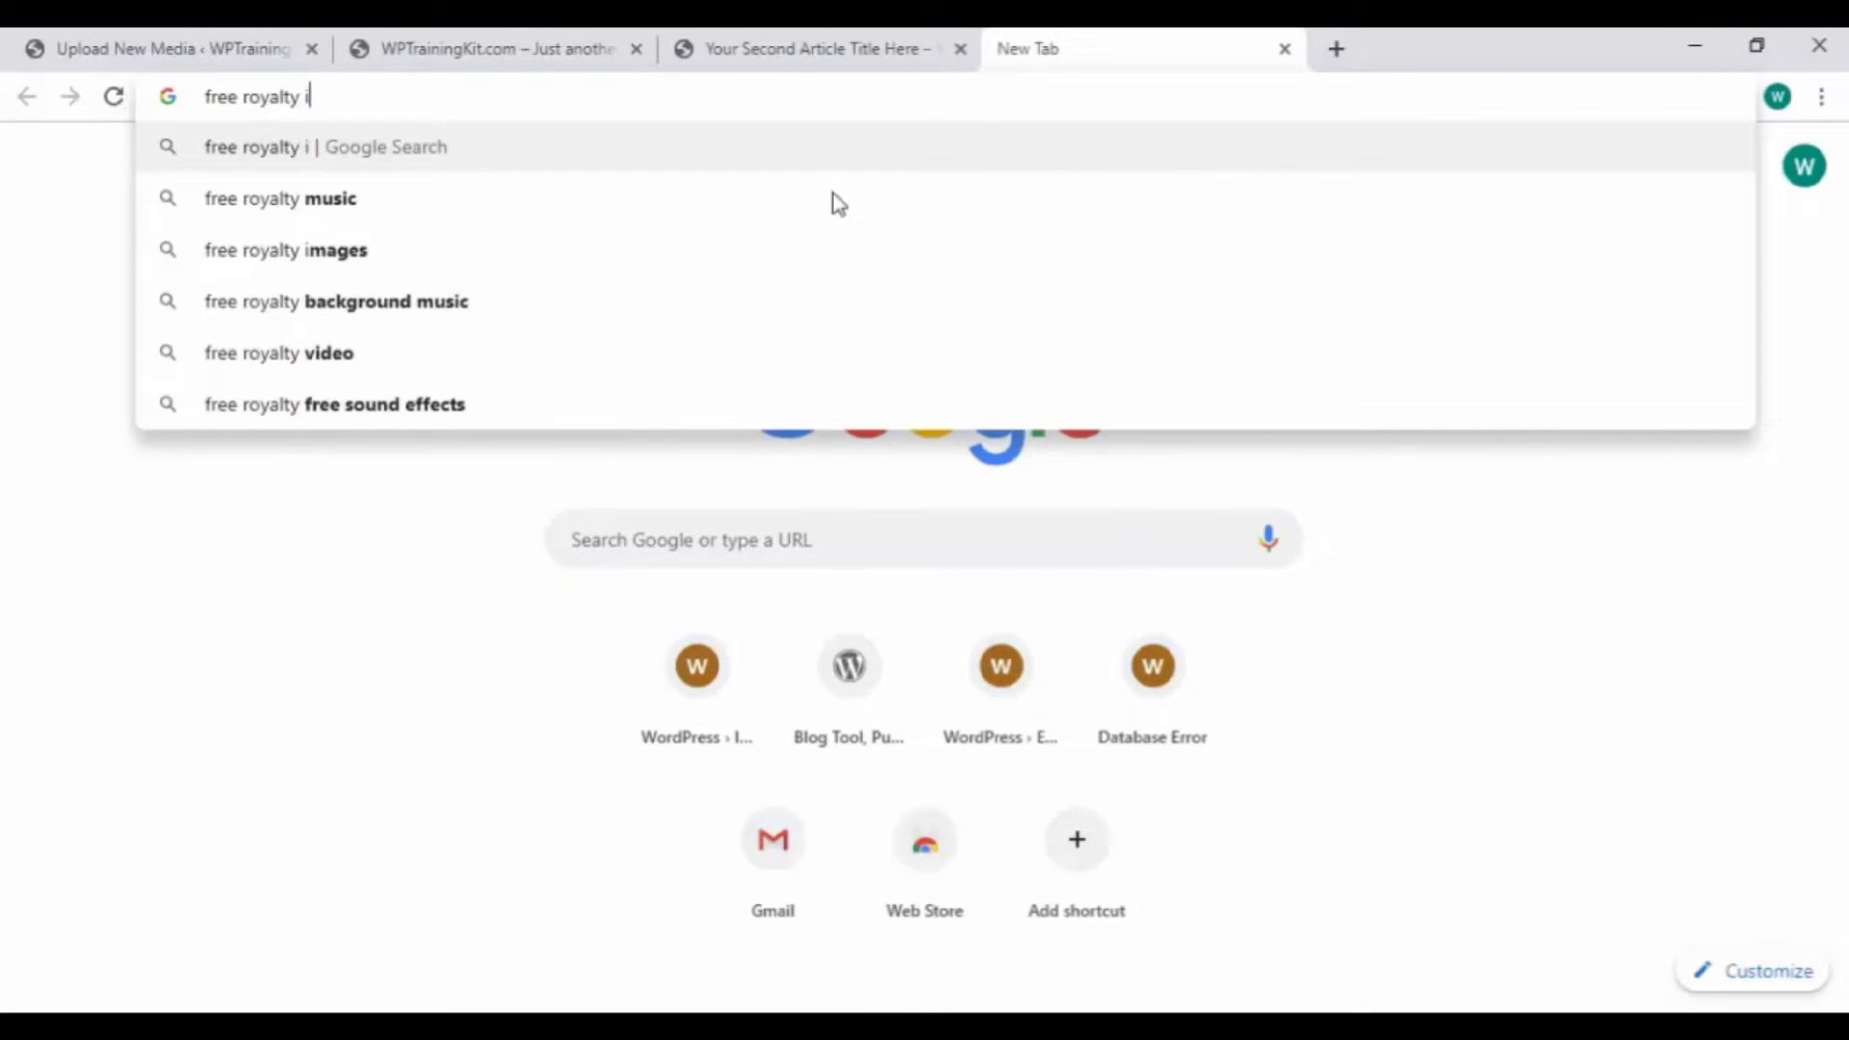
pyautogui.write('mage')
pyautogui.press('Return')
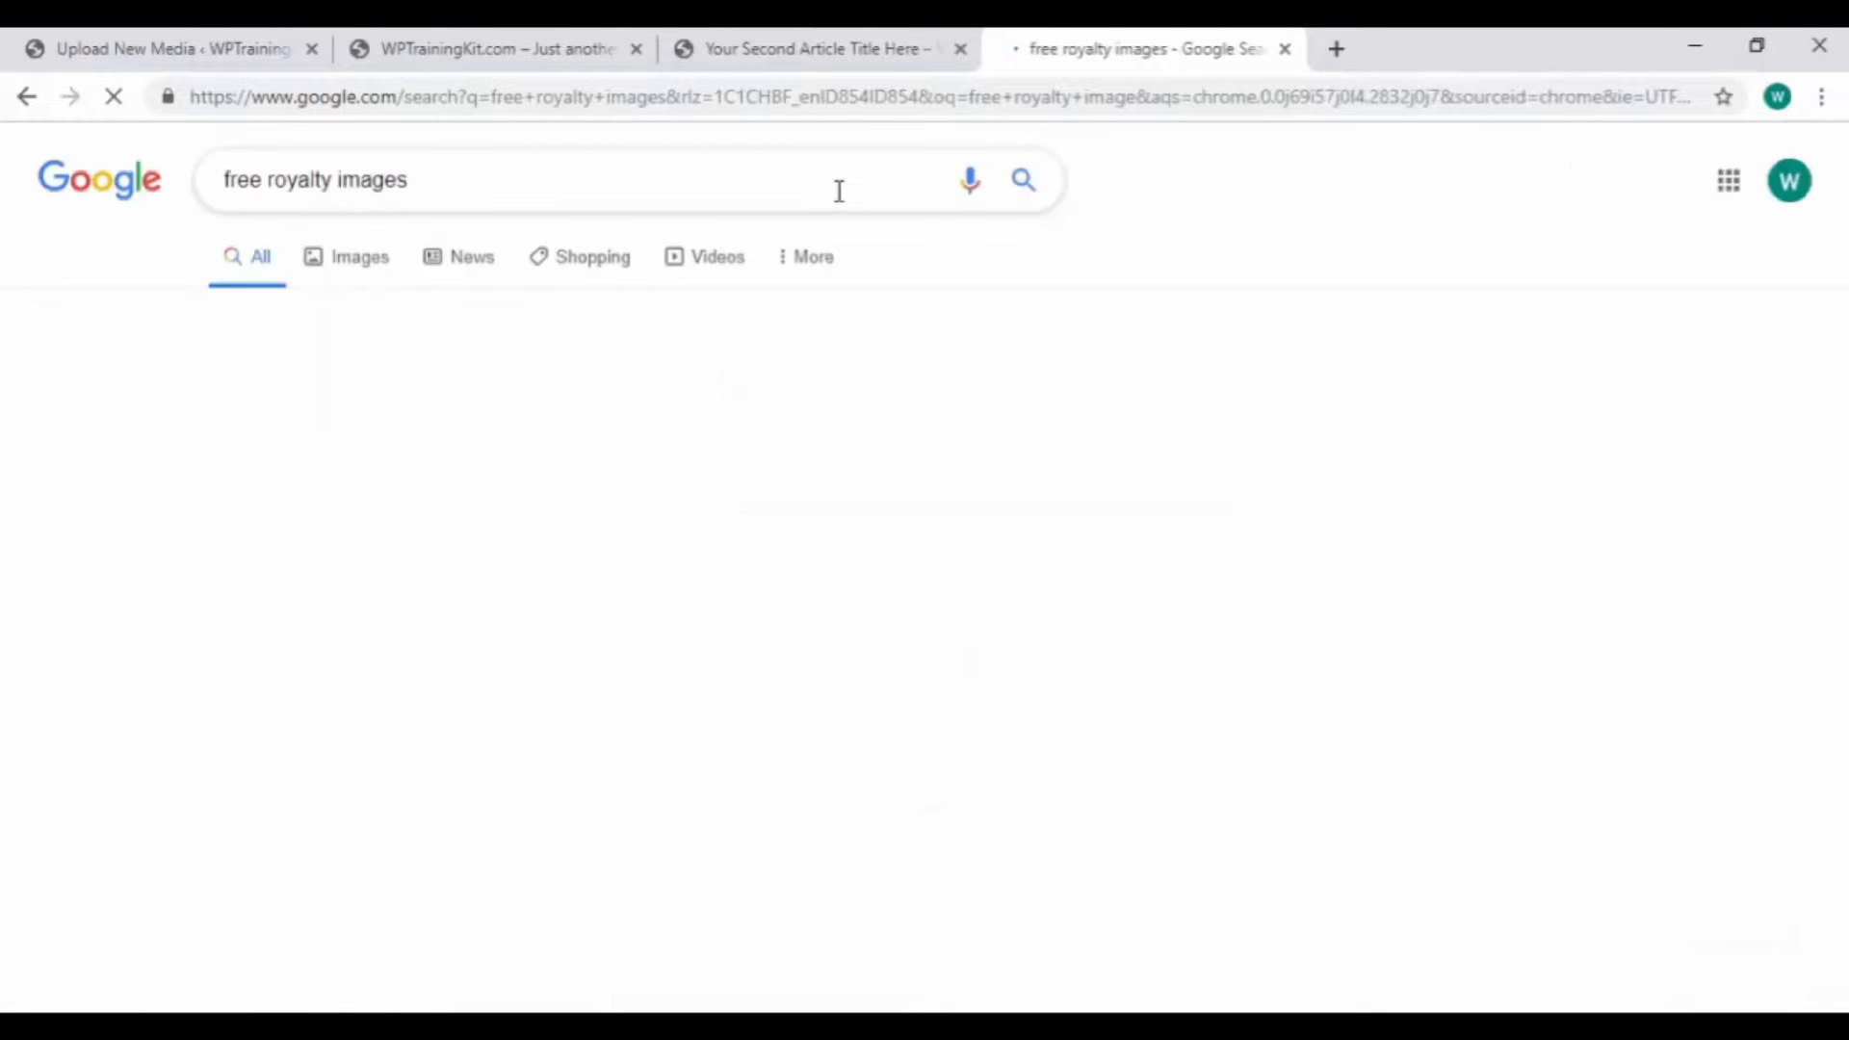
pyautogui.scroll(-3, 918, 436)
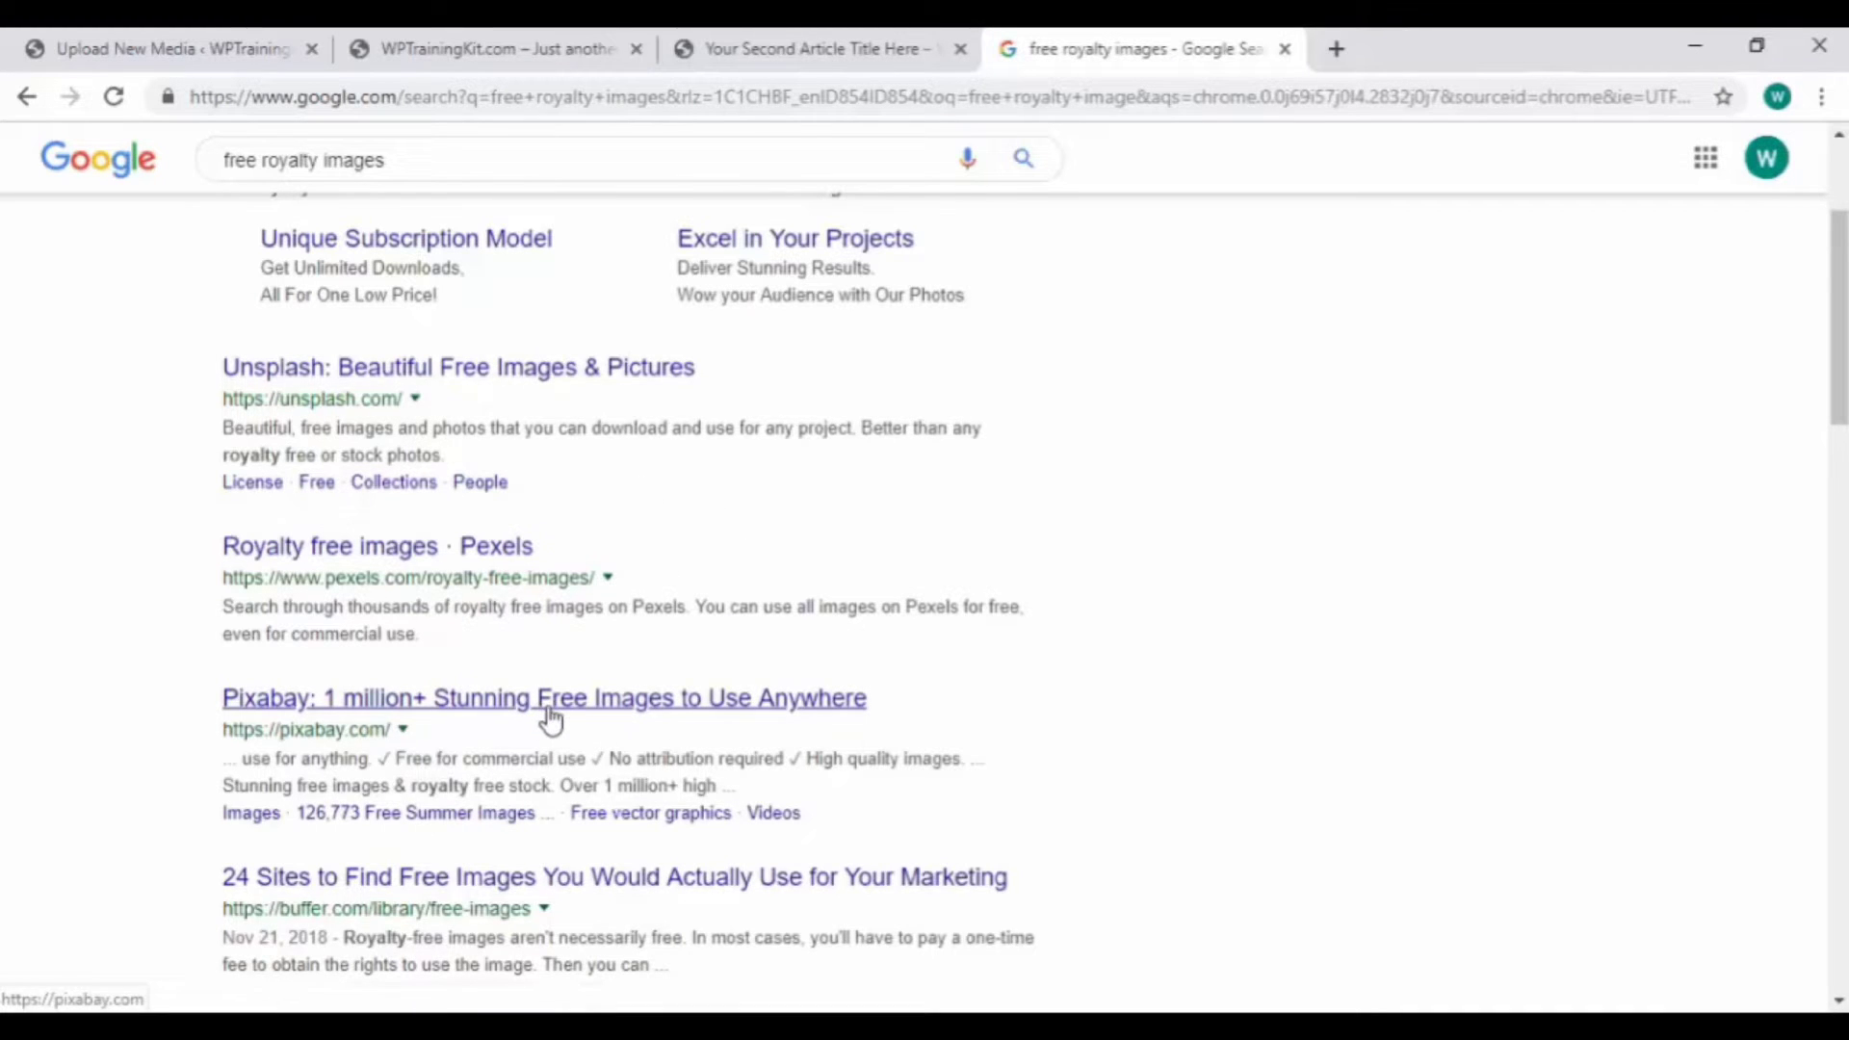
# From the Pixabay result, download the mountain lake photo at the 640×426 size.
pyautogui.click(550, 706)
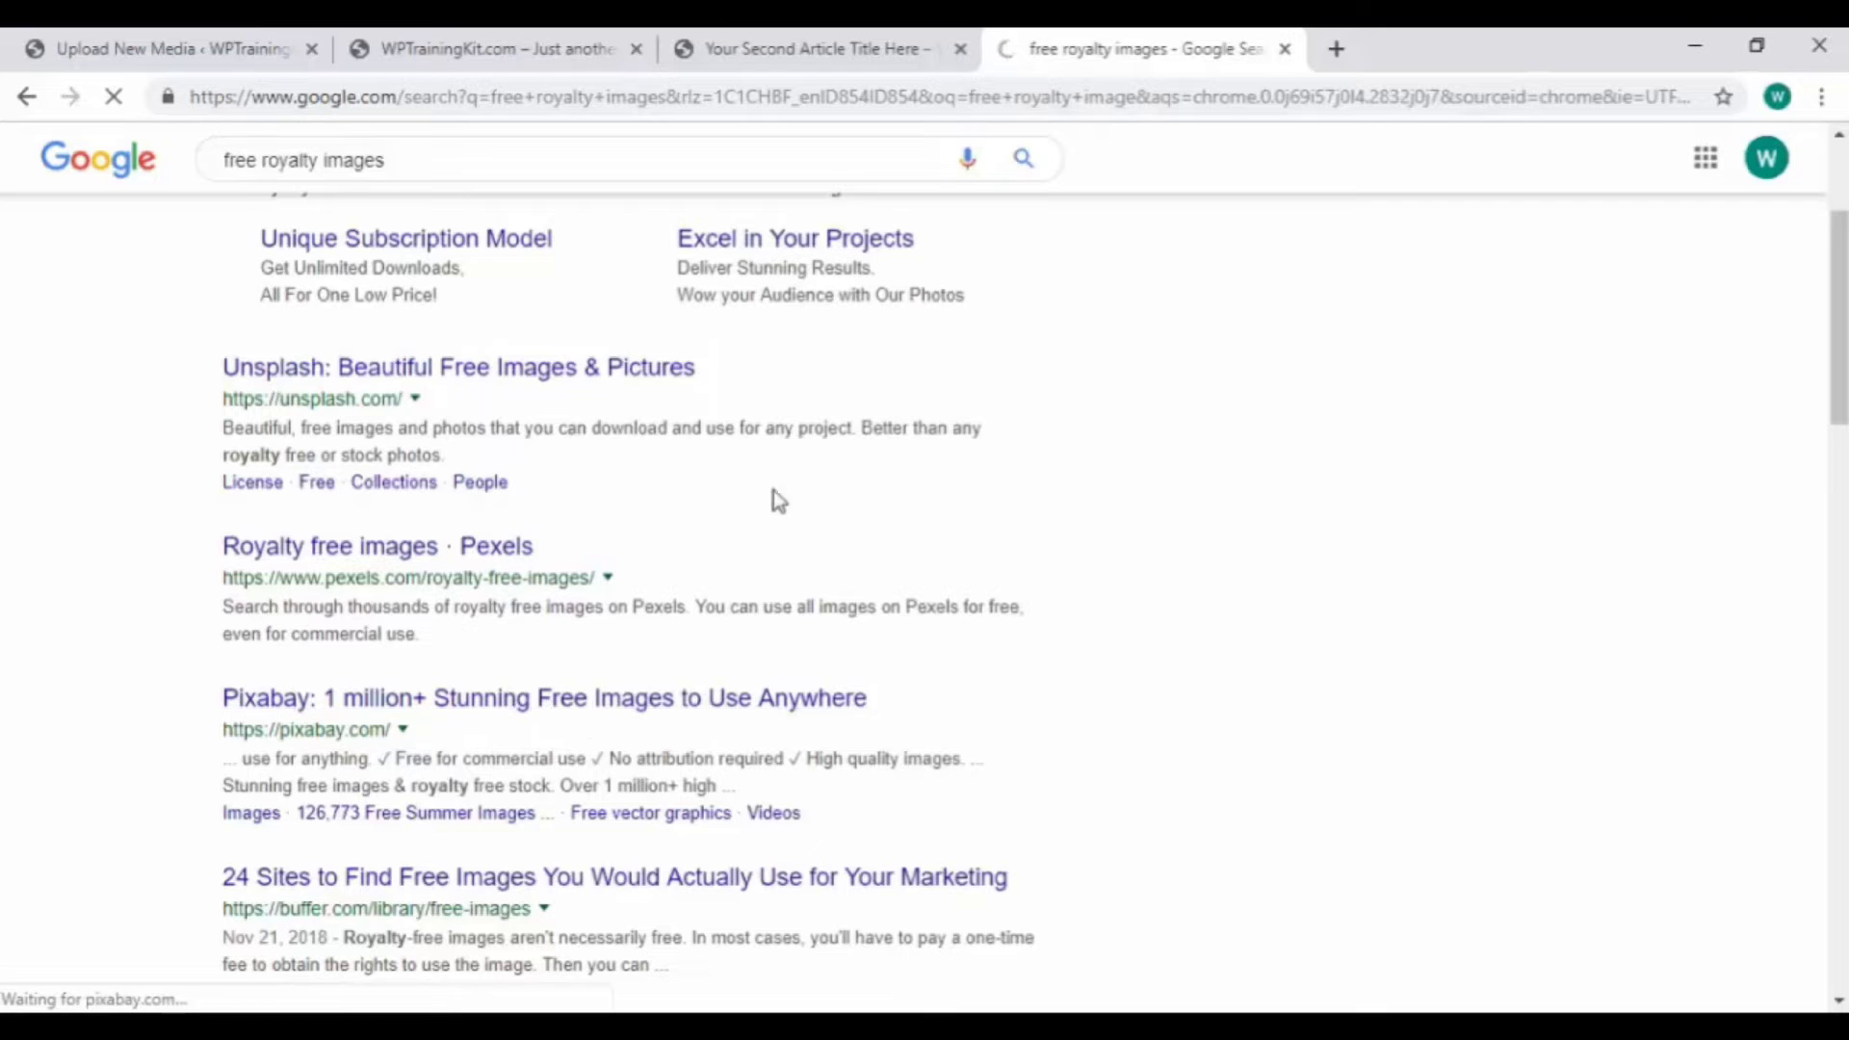
pyautogui.scroll(-3, 1143, 504)
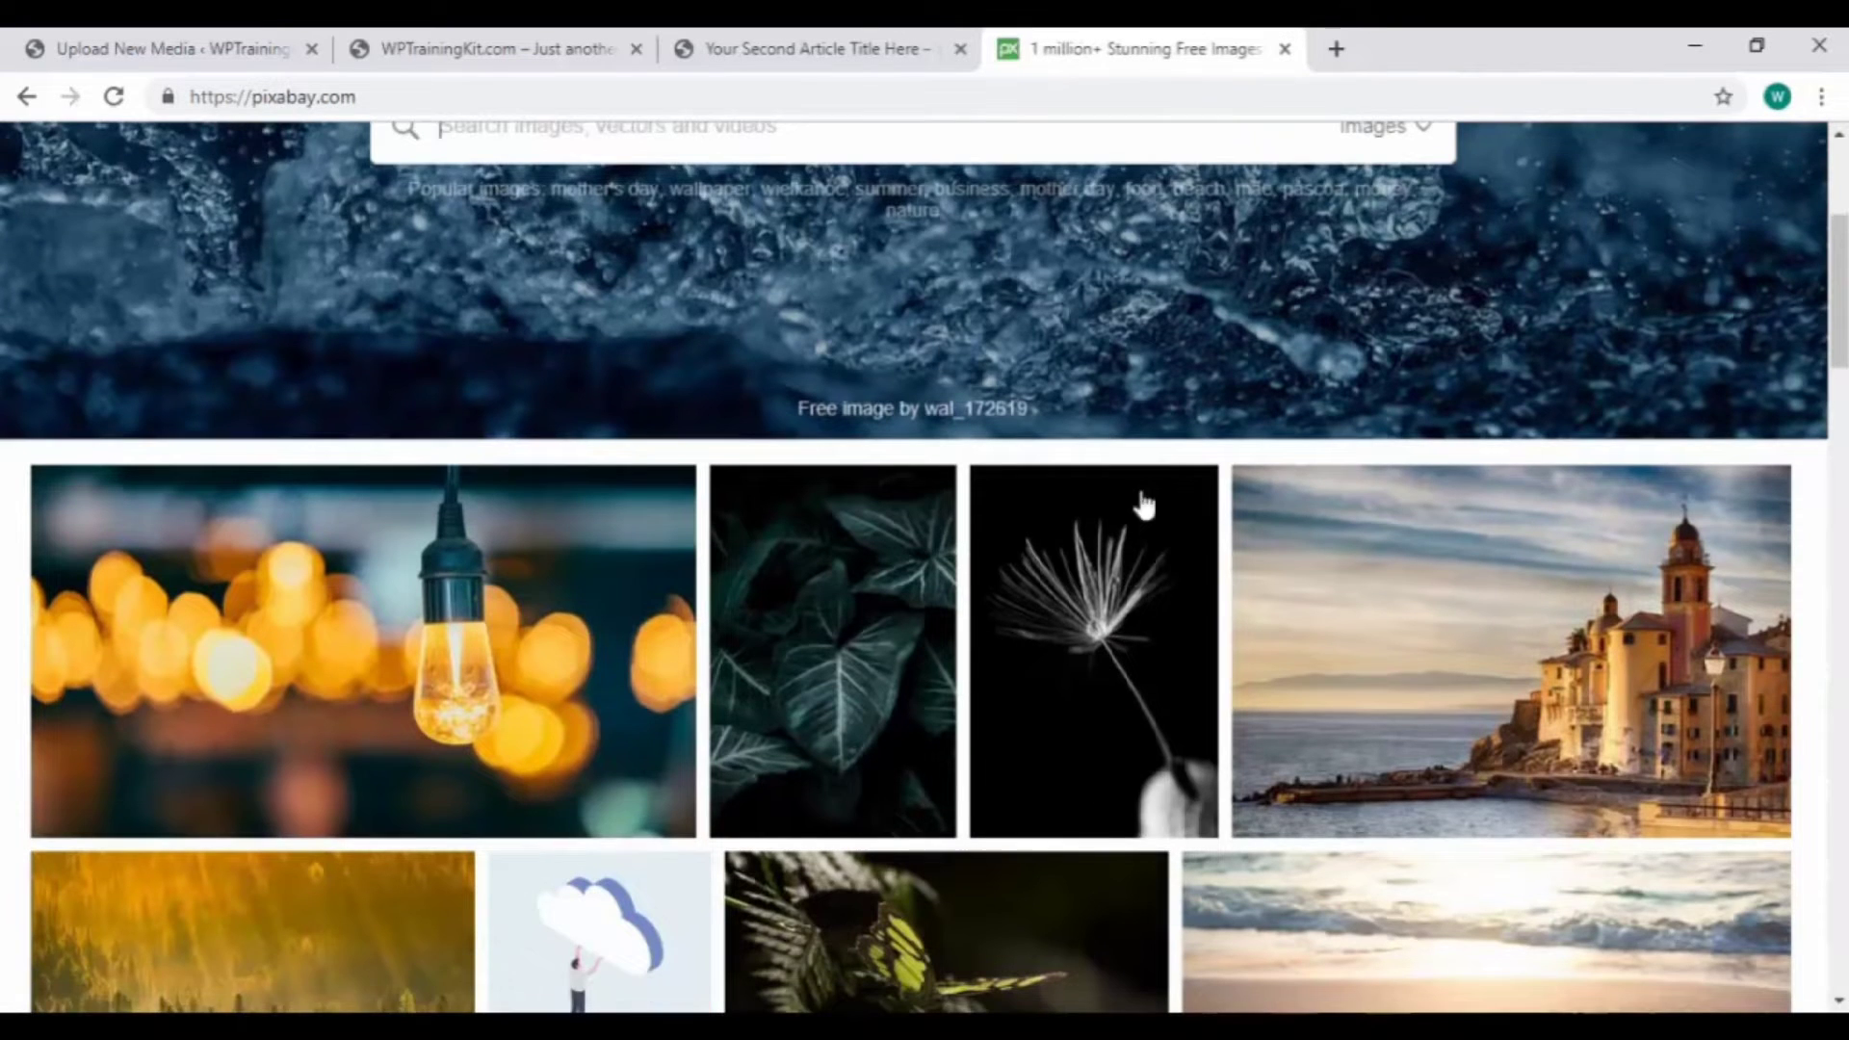
pyautogui.scroll(-1, 1350, 471)
pyautogui.scroll(-4, 528, 467)
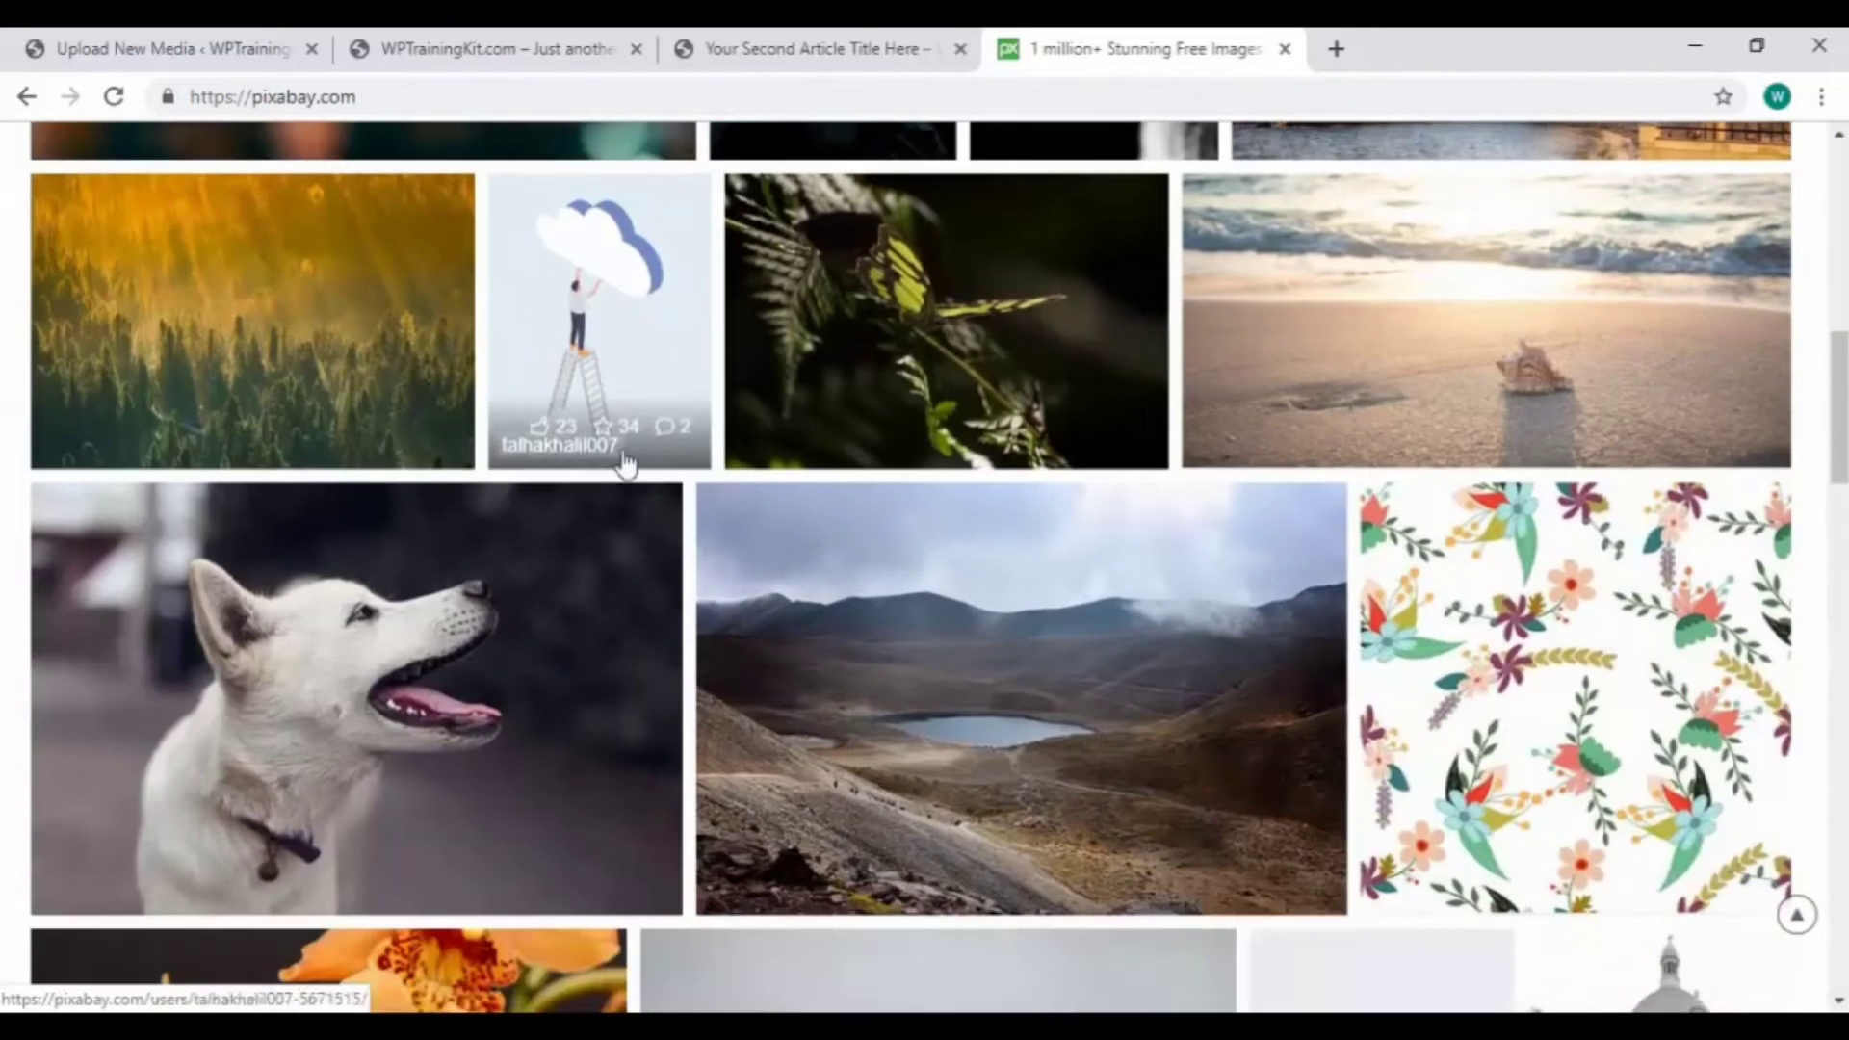
pyautogui.click(987, 646)
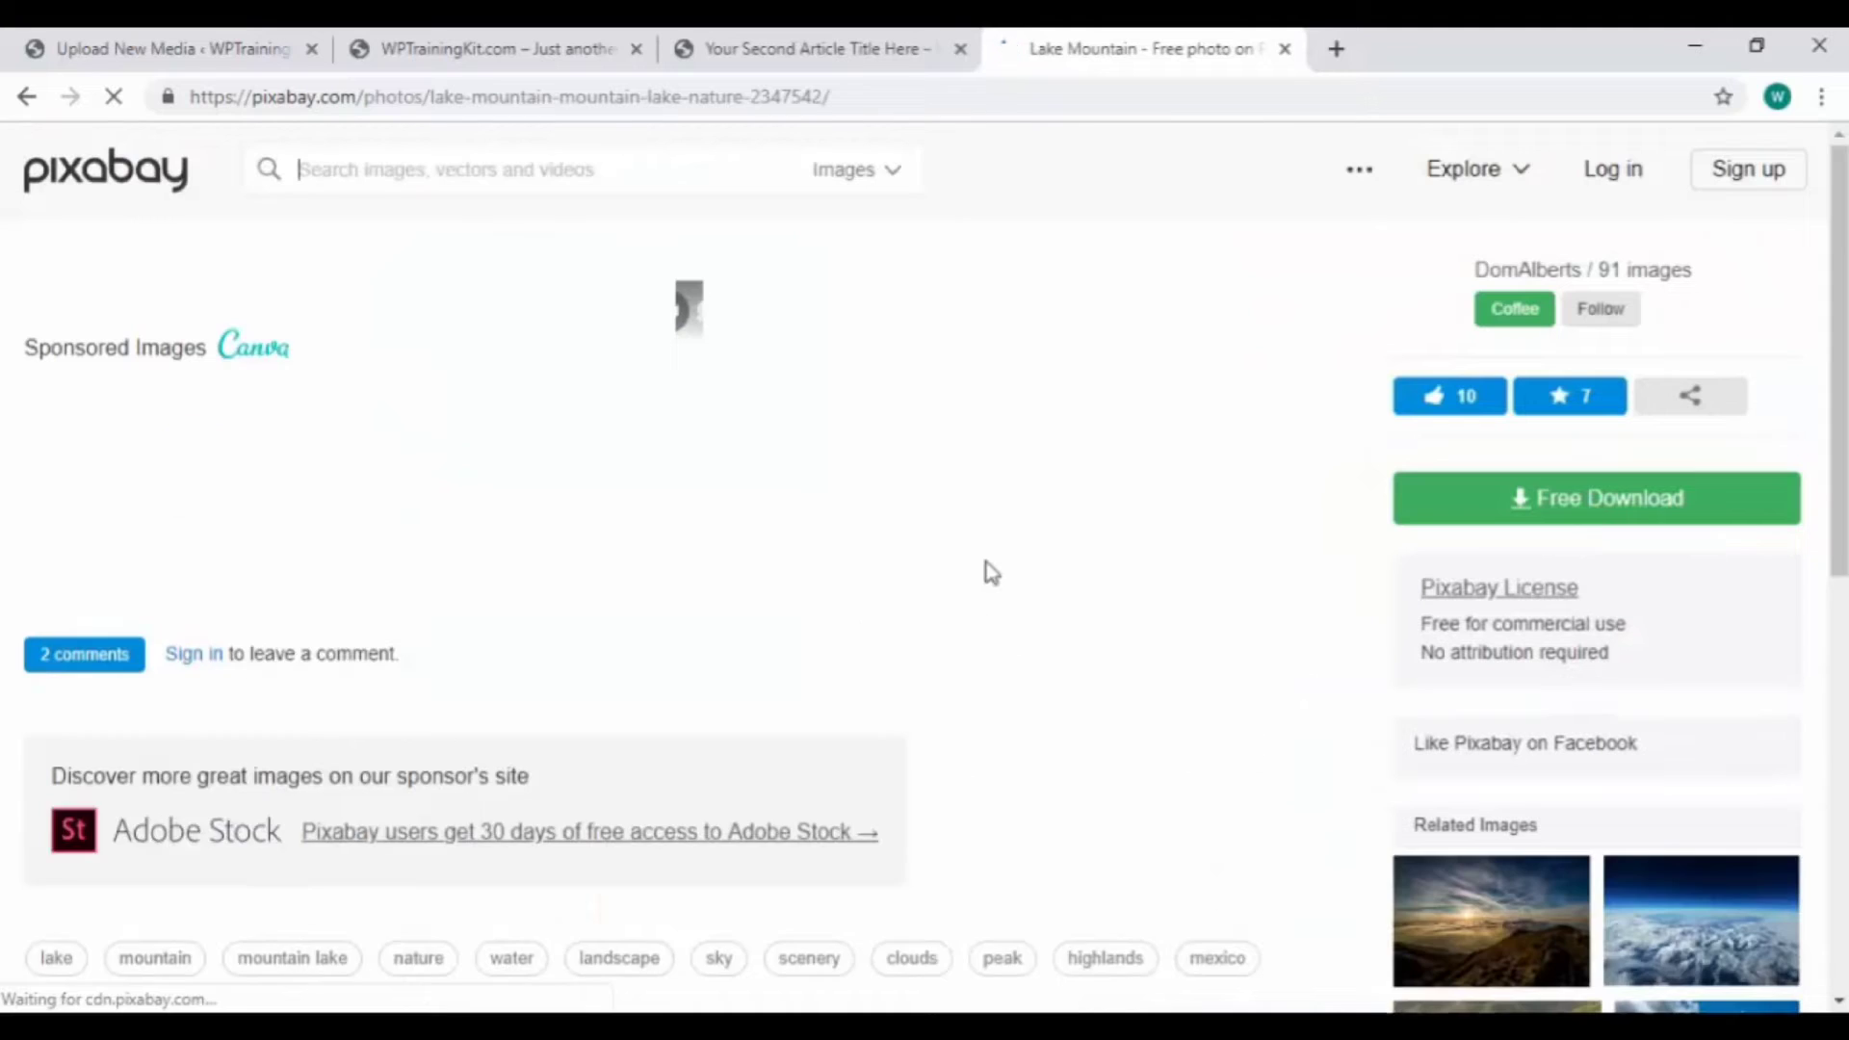
pyautogui.scroll(-2, 1090, 511)
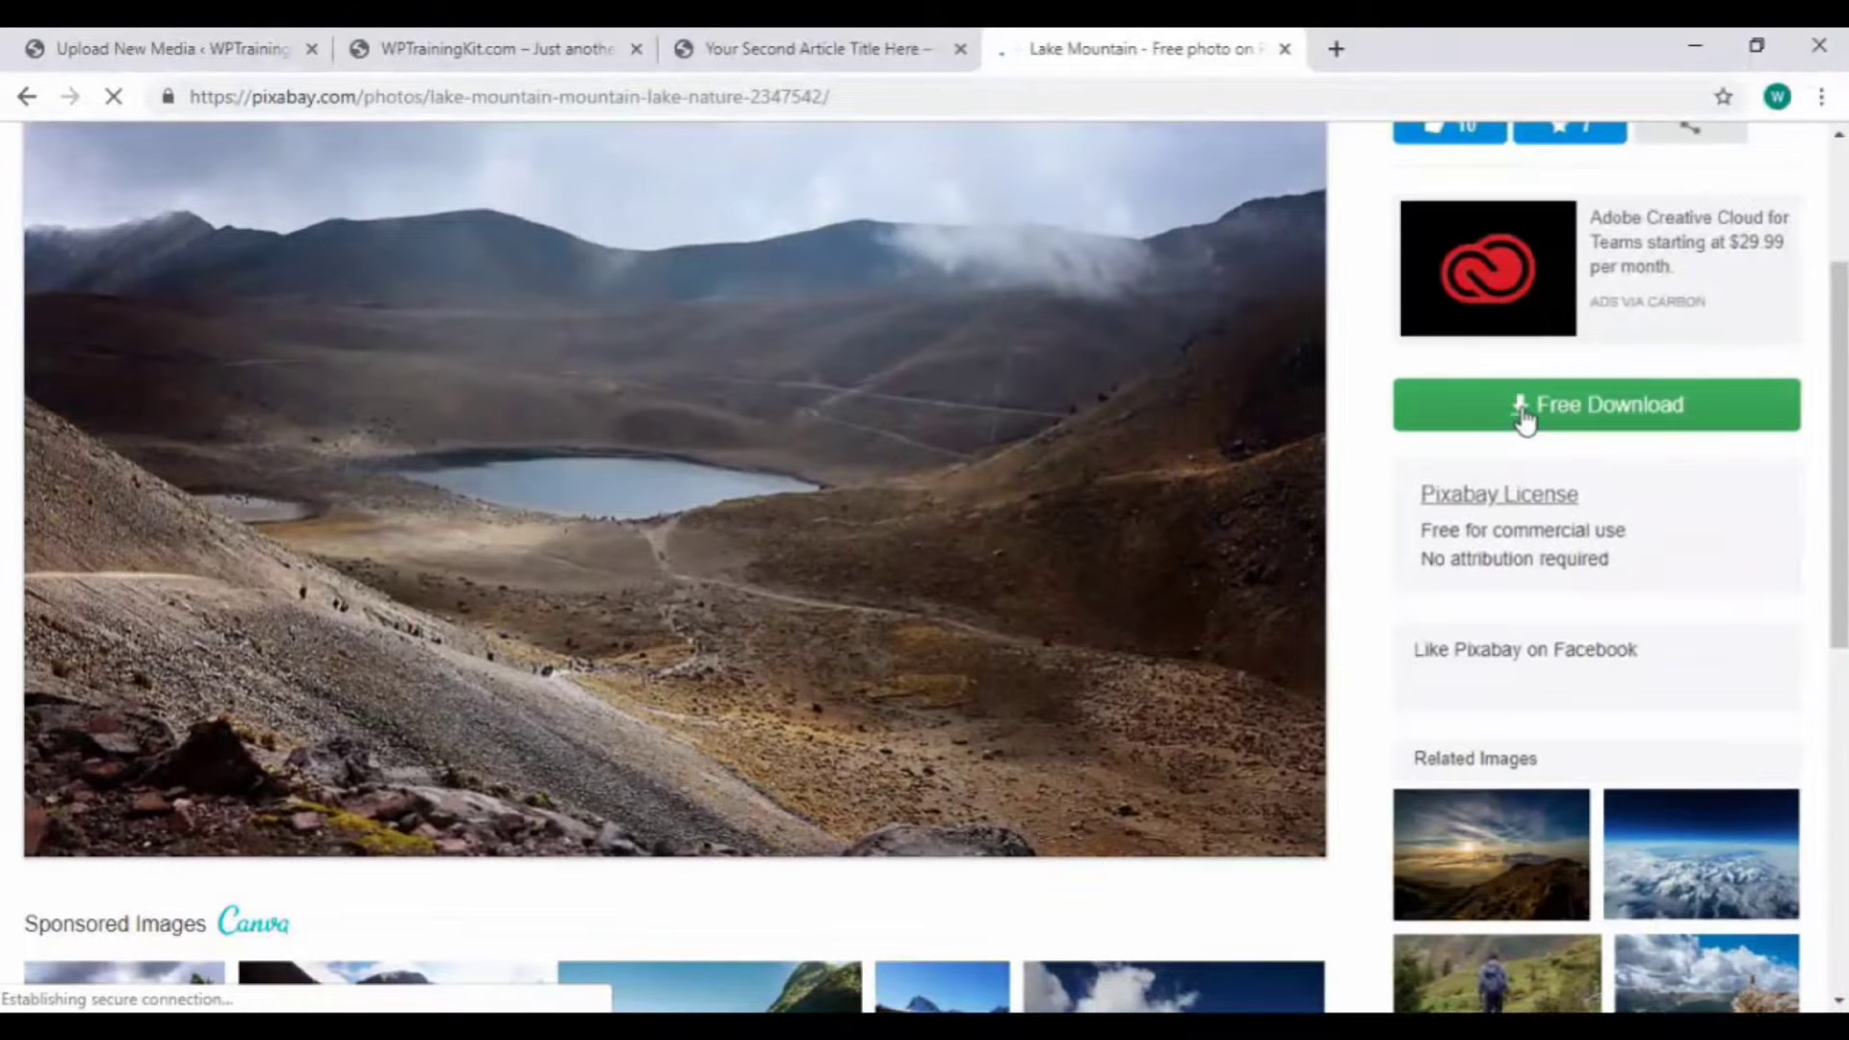
pyautogui.click(1691, 411)
pyautogui.click(1432, 479)
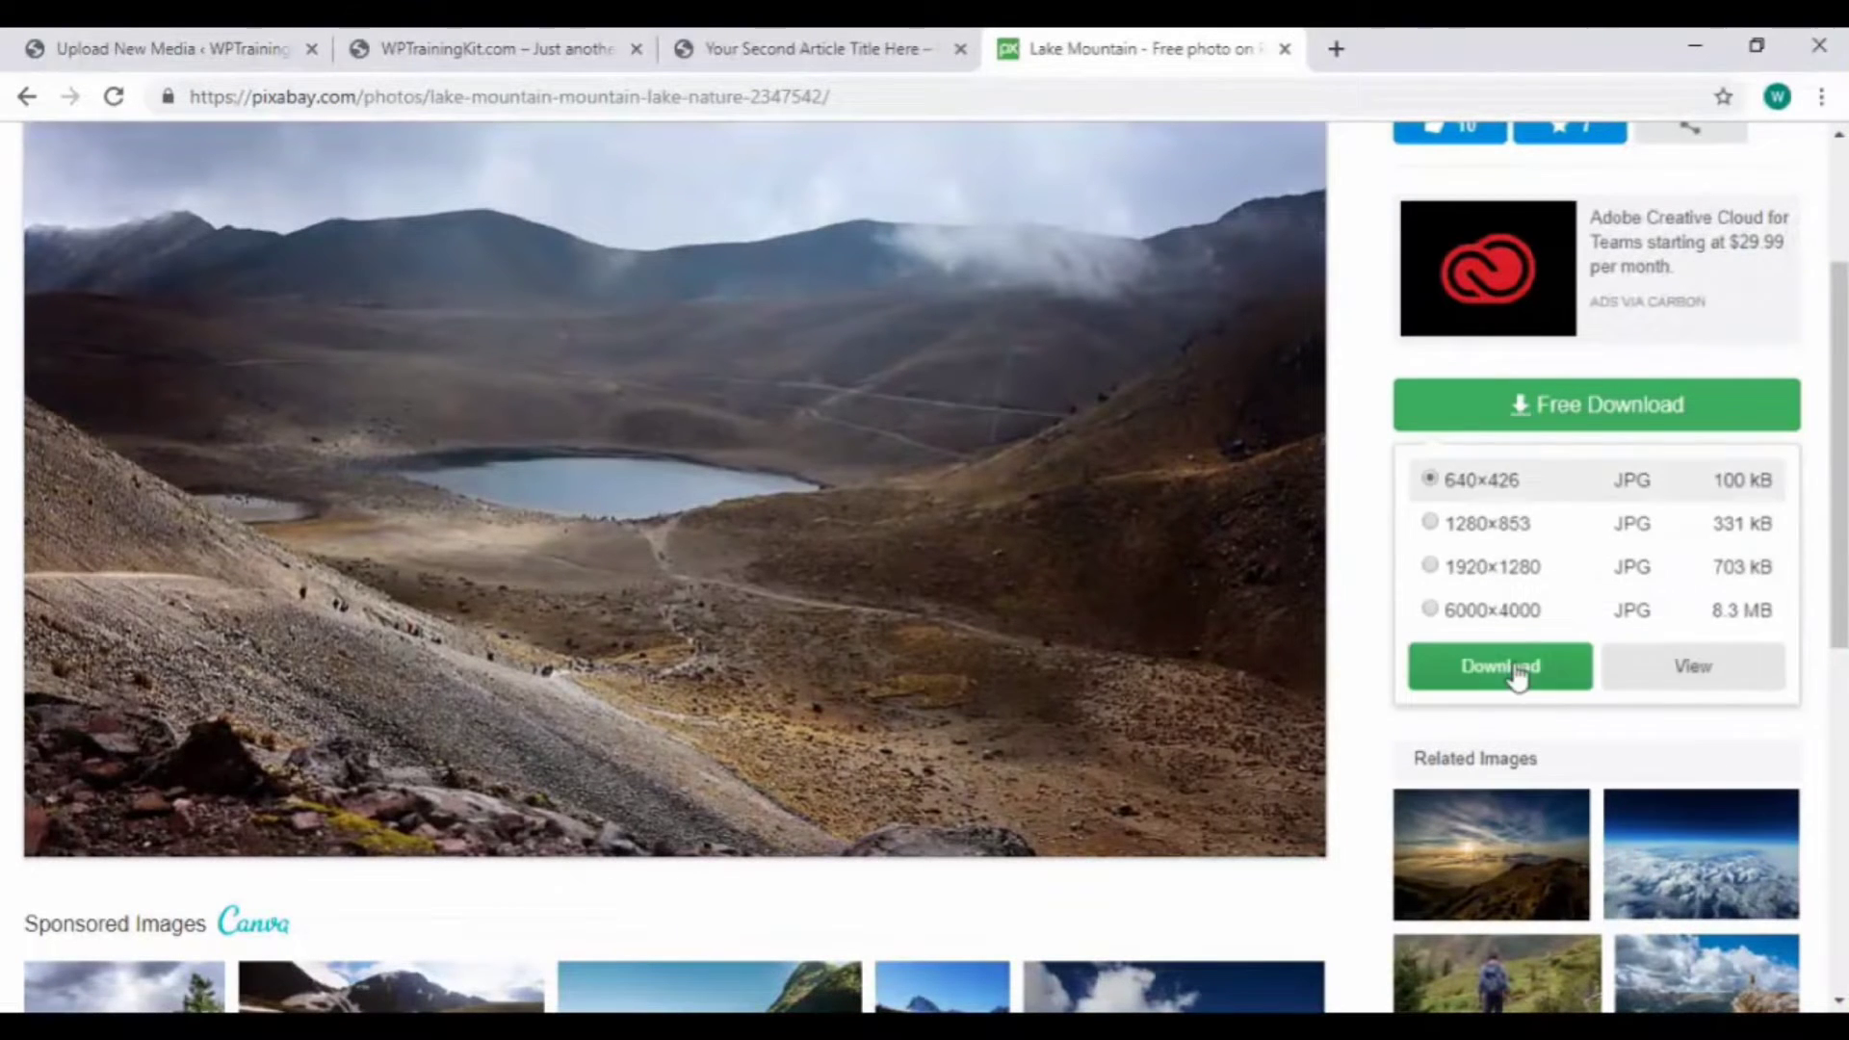
pyautogui.click(1488, 665)
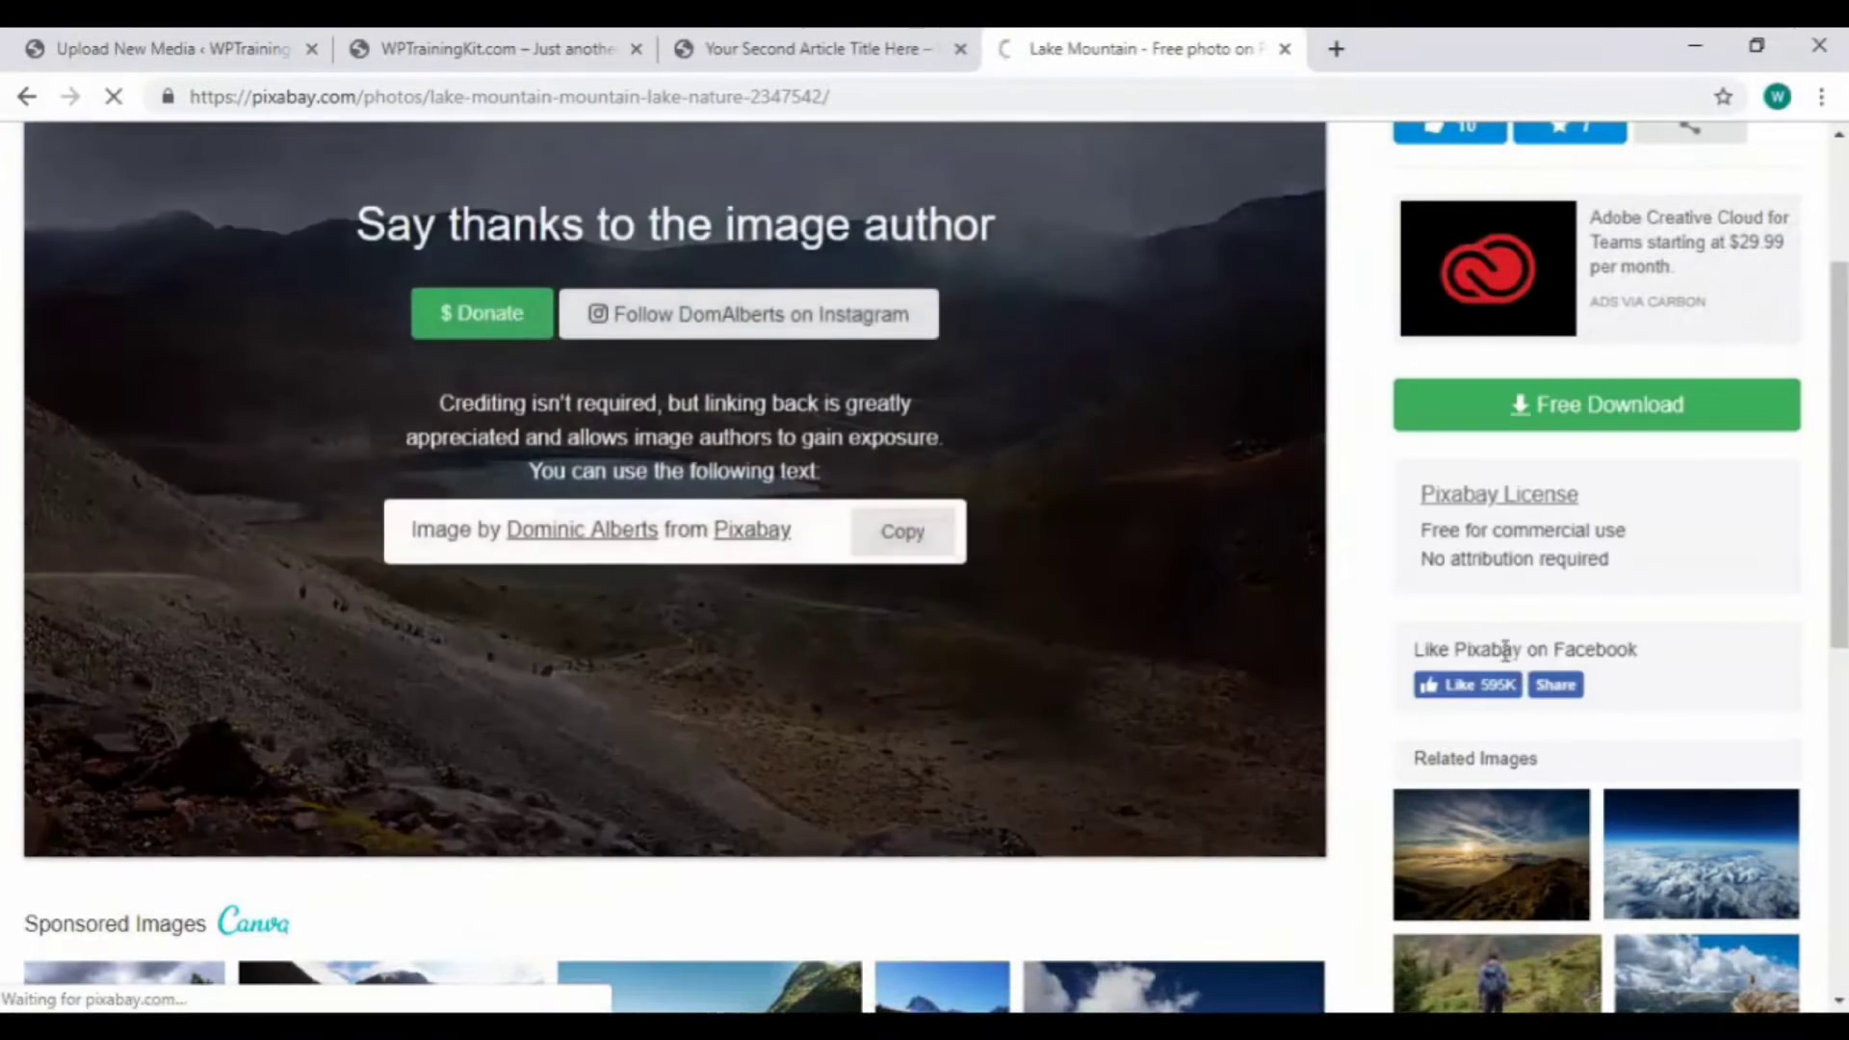
# Upload the downloaded lake-2347542_640 photo via Select Files in WordPress.
pyautogui.click(160, 47)
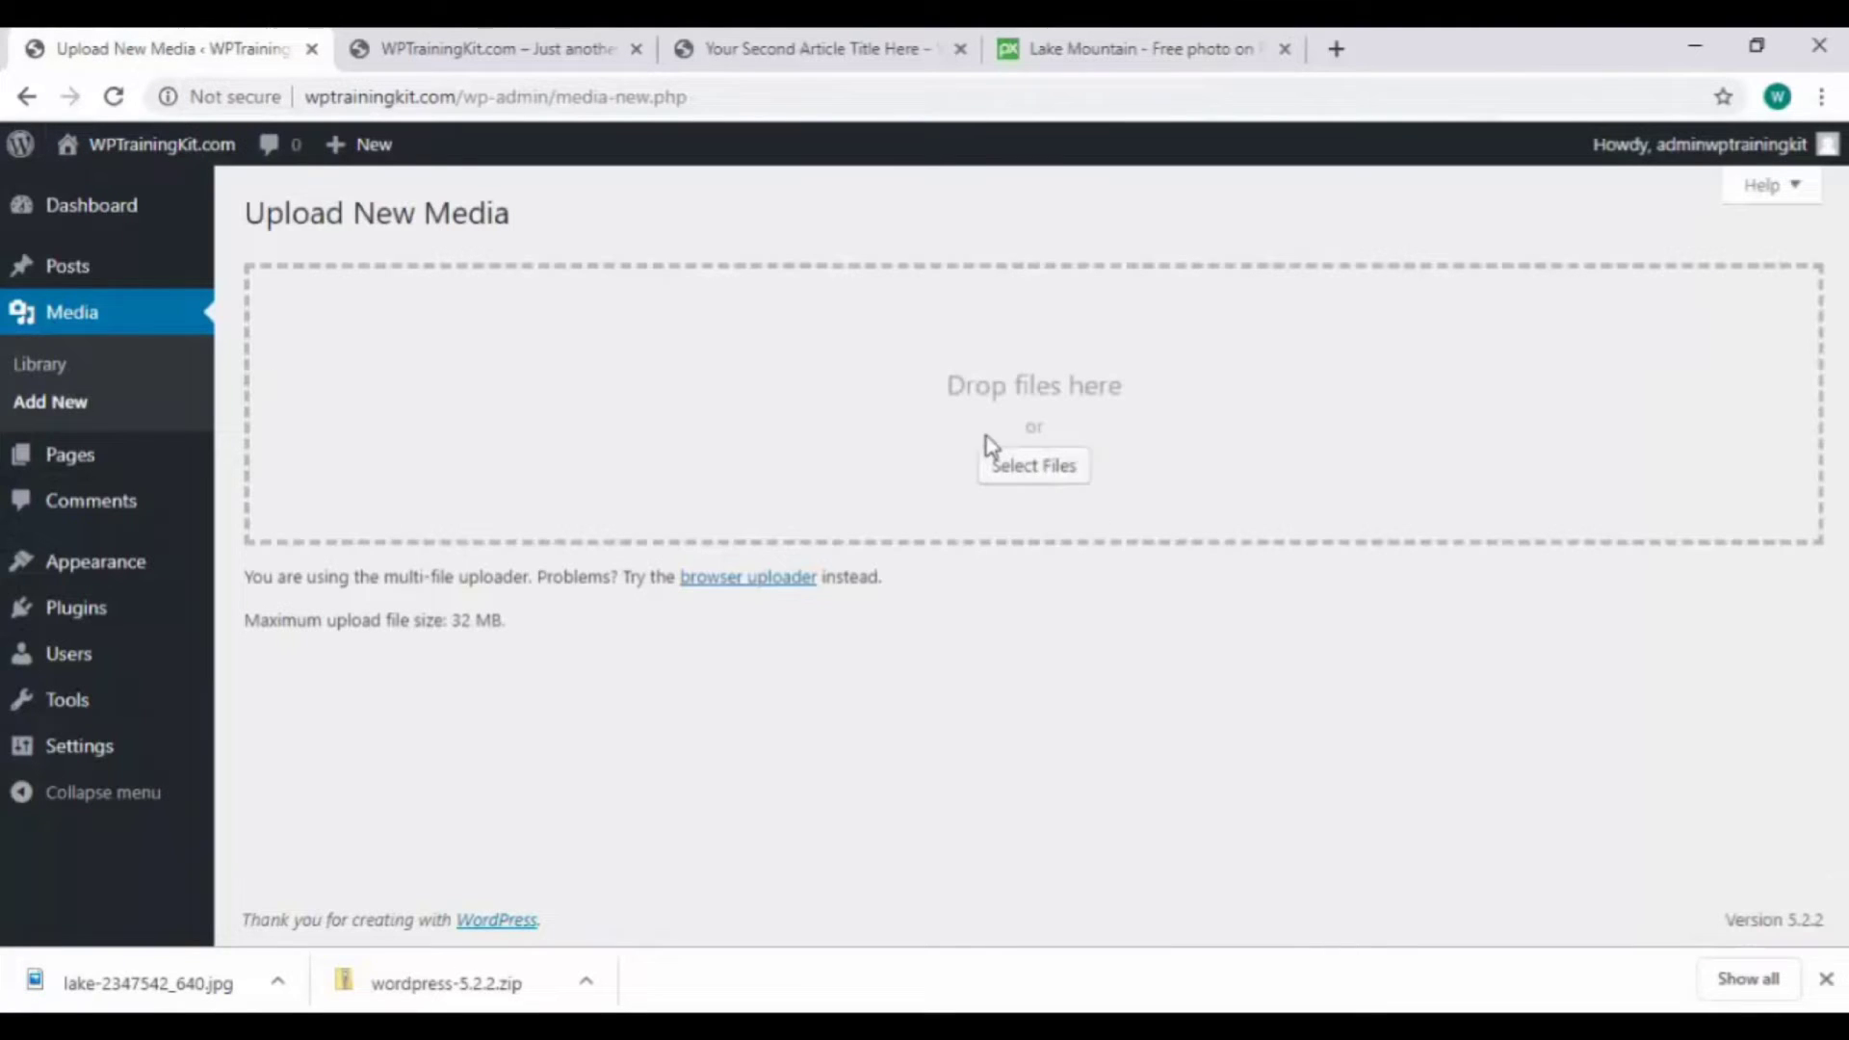
pyautogui.click(1061, 478)
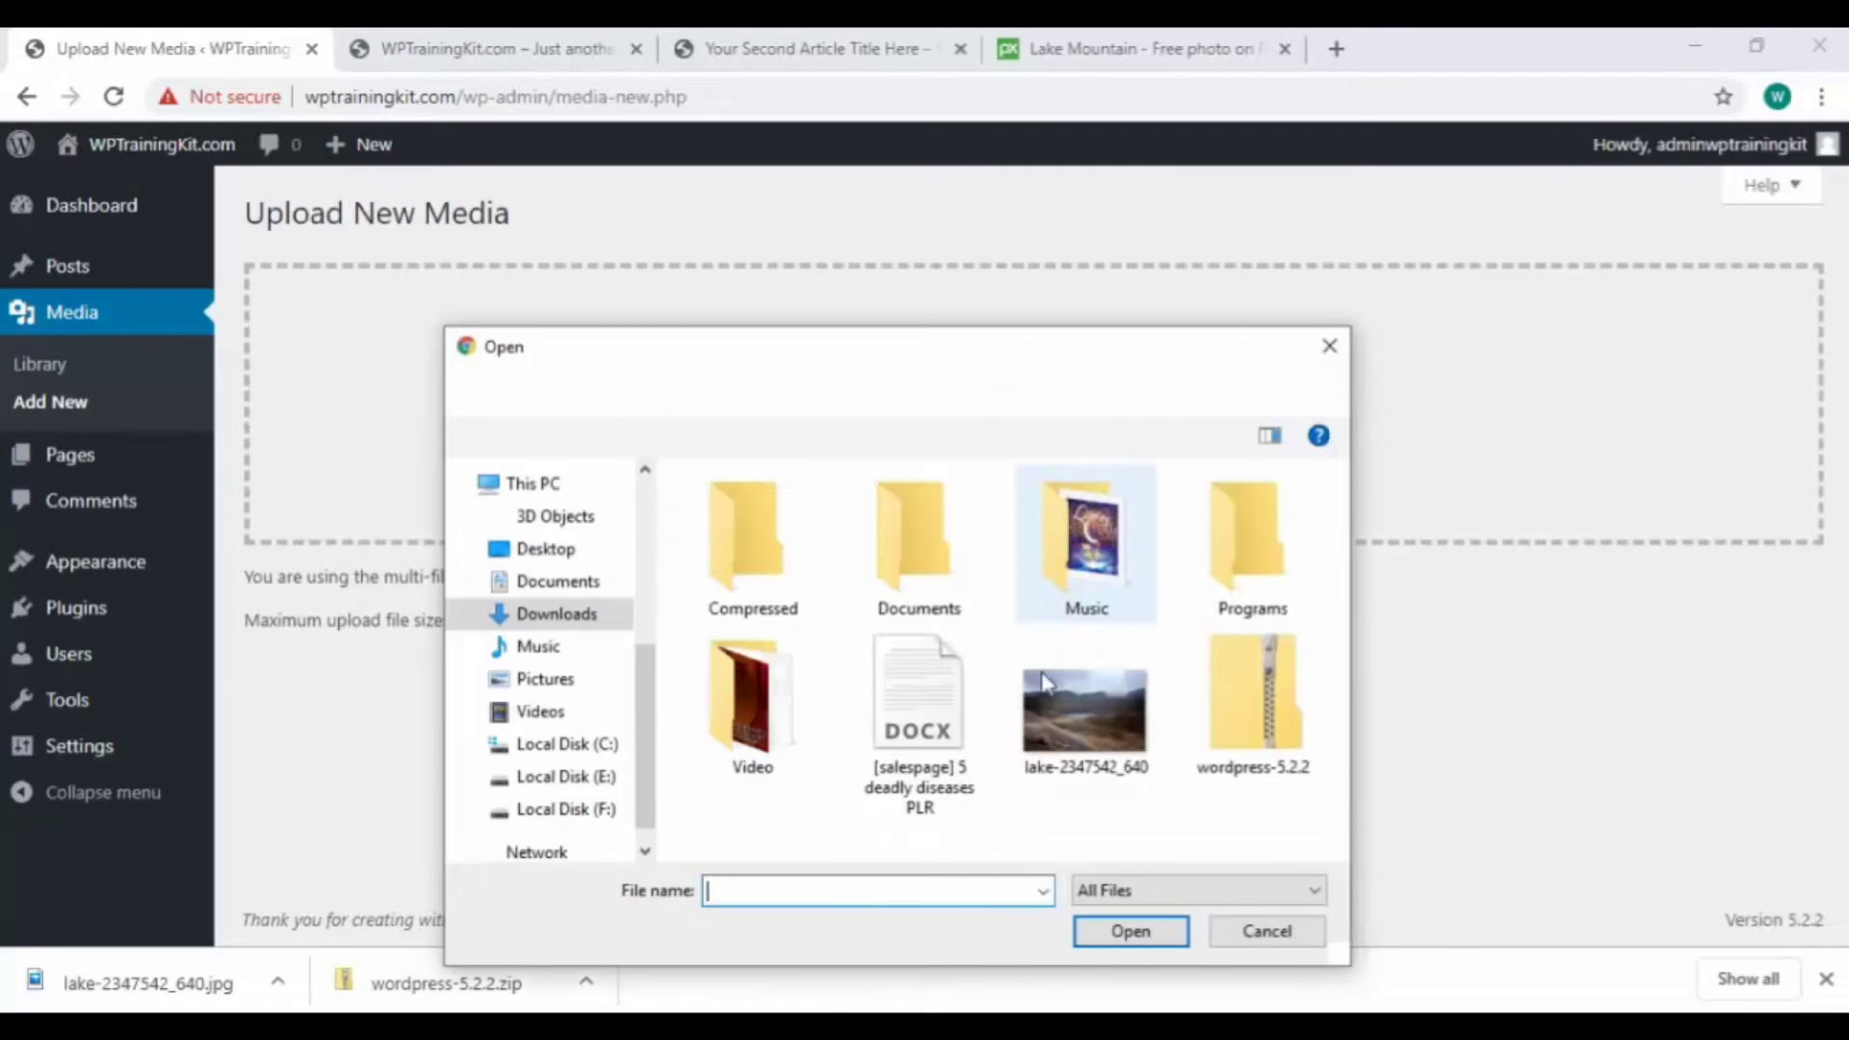
pyautogui.click(1102, 707)
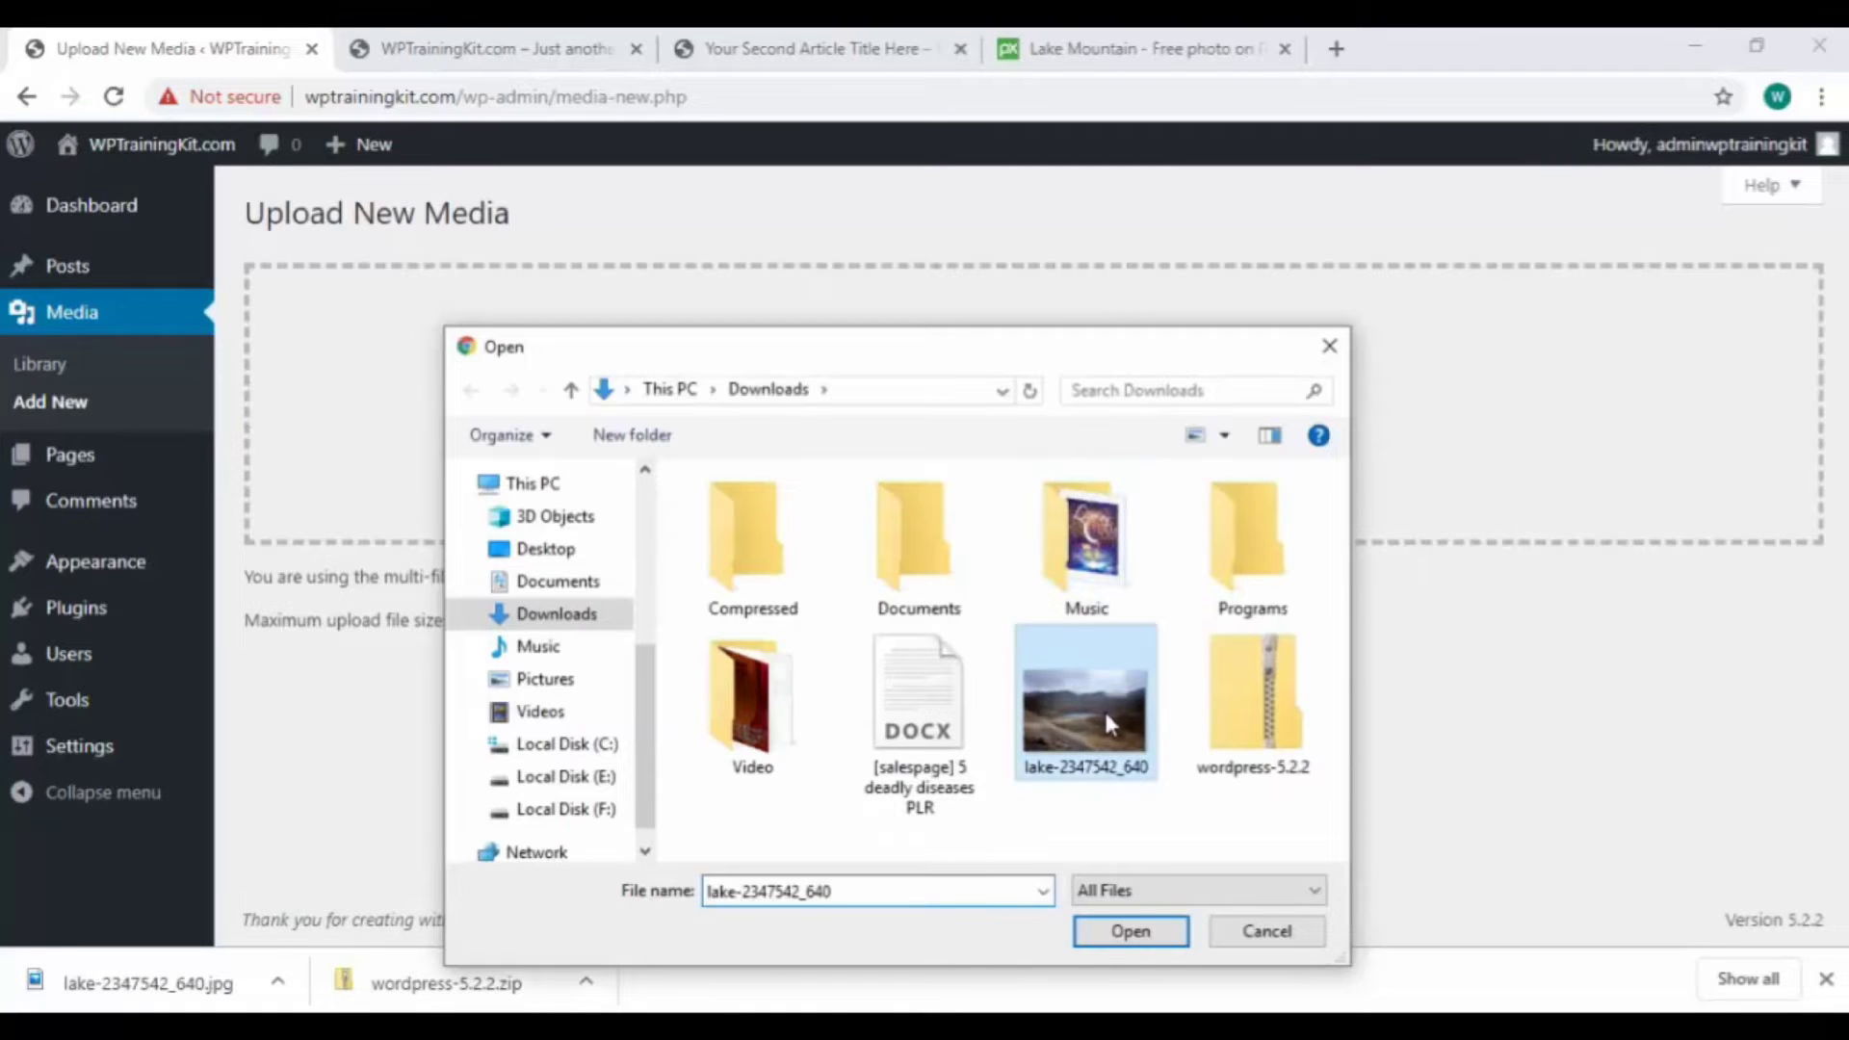
pyautogui.click(1161, 939)
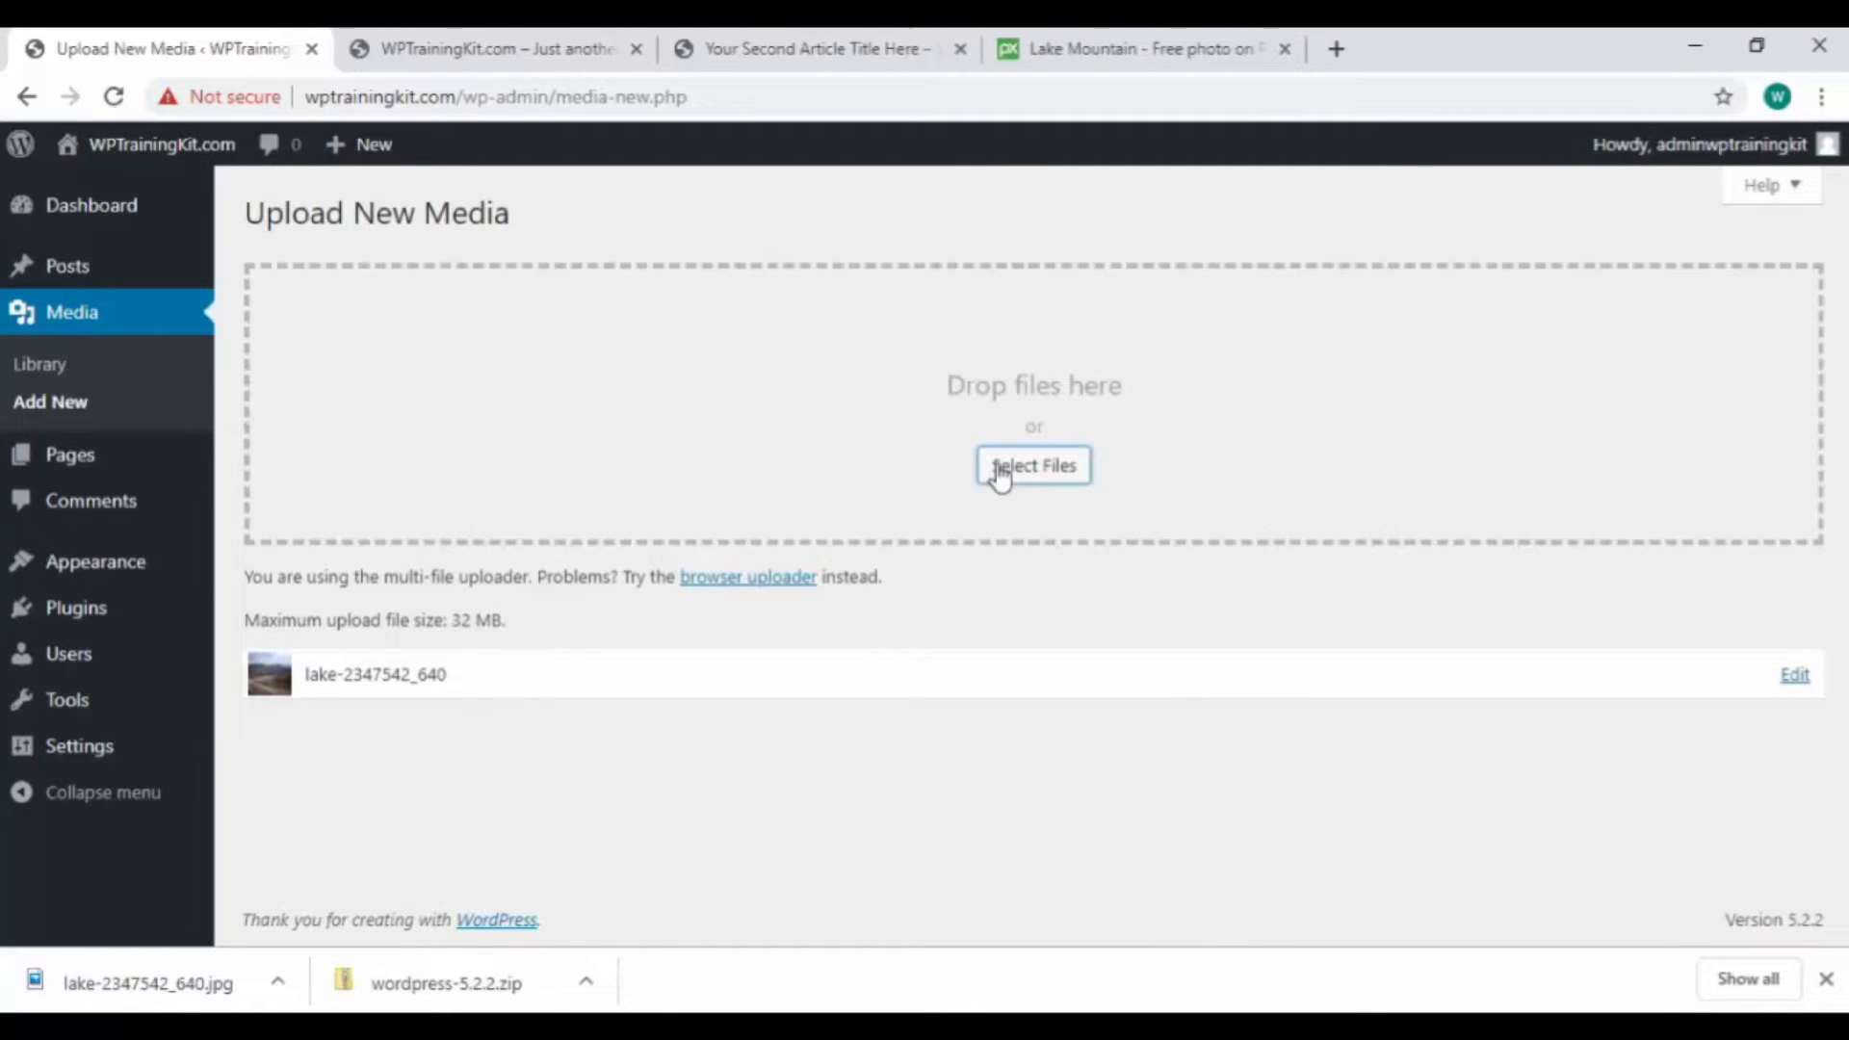
# Download the related Wanderer hiker photo from Pixabay at its smallest size.
pyautogui.click(1120, 58)
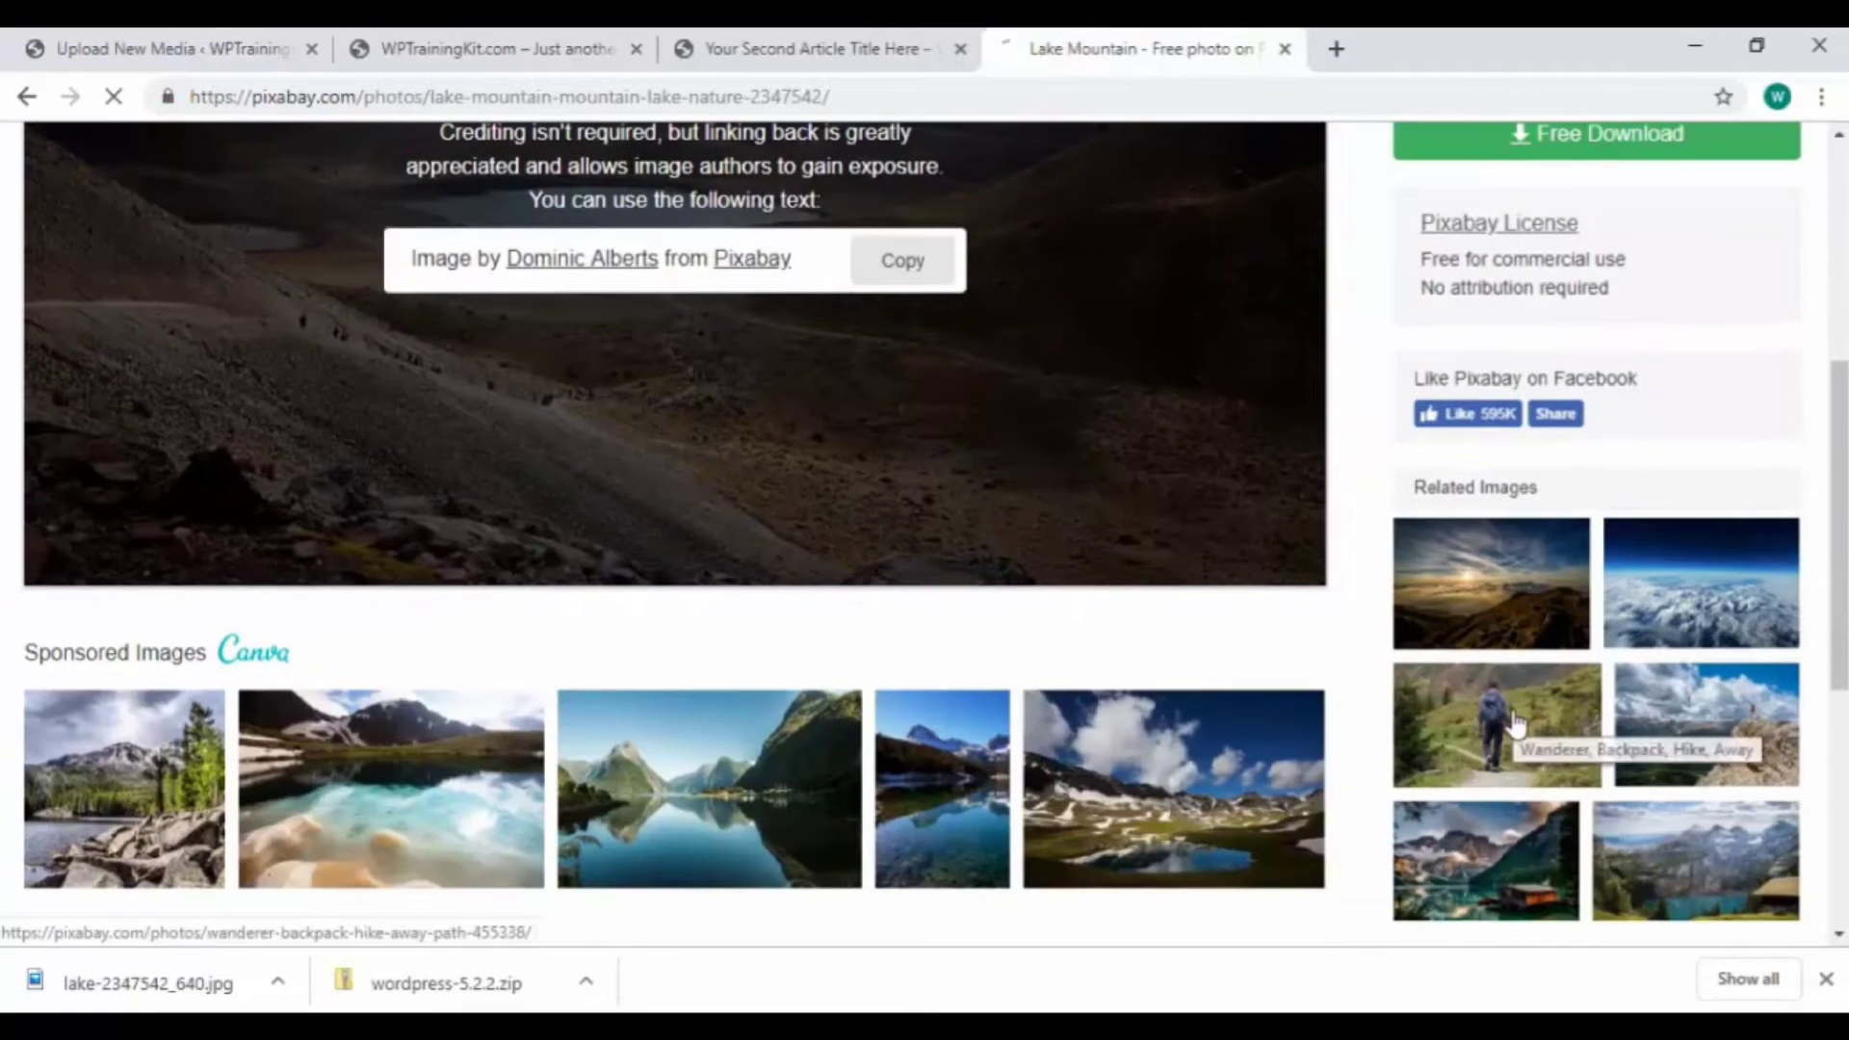
pyautogui.click(1488, 708)
pyautogui.scroll(-1, 992, 445)
pyautogui.click(1647, 543)
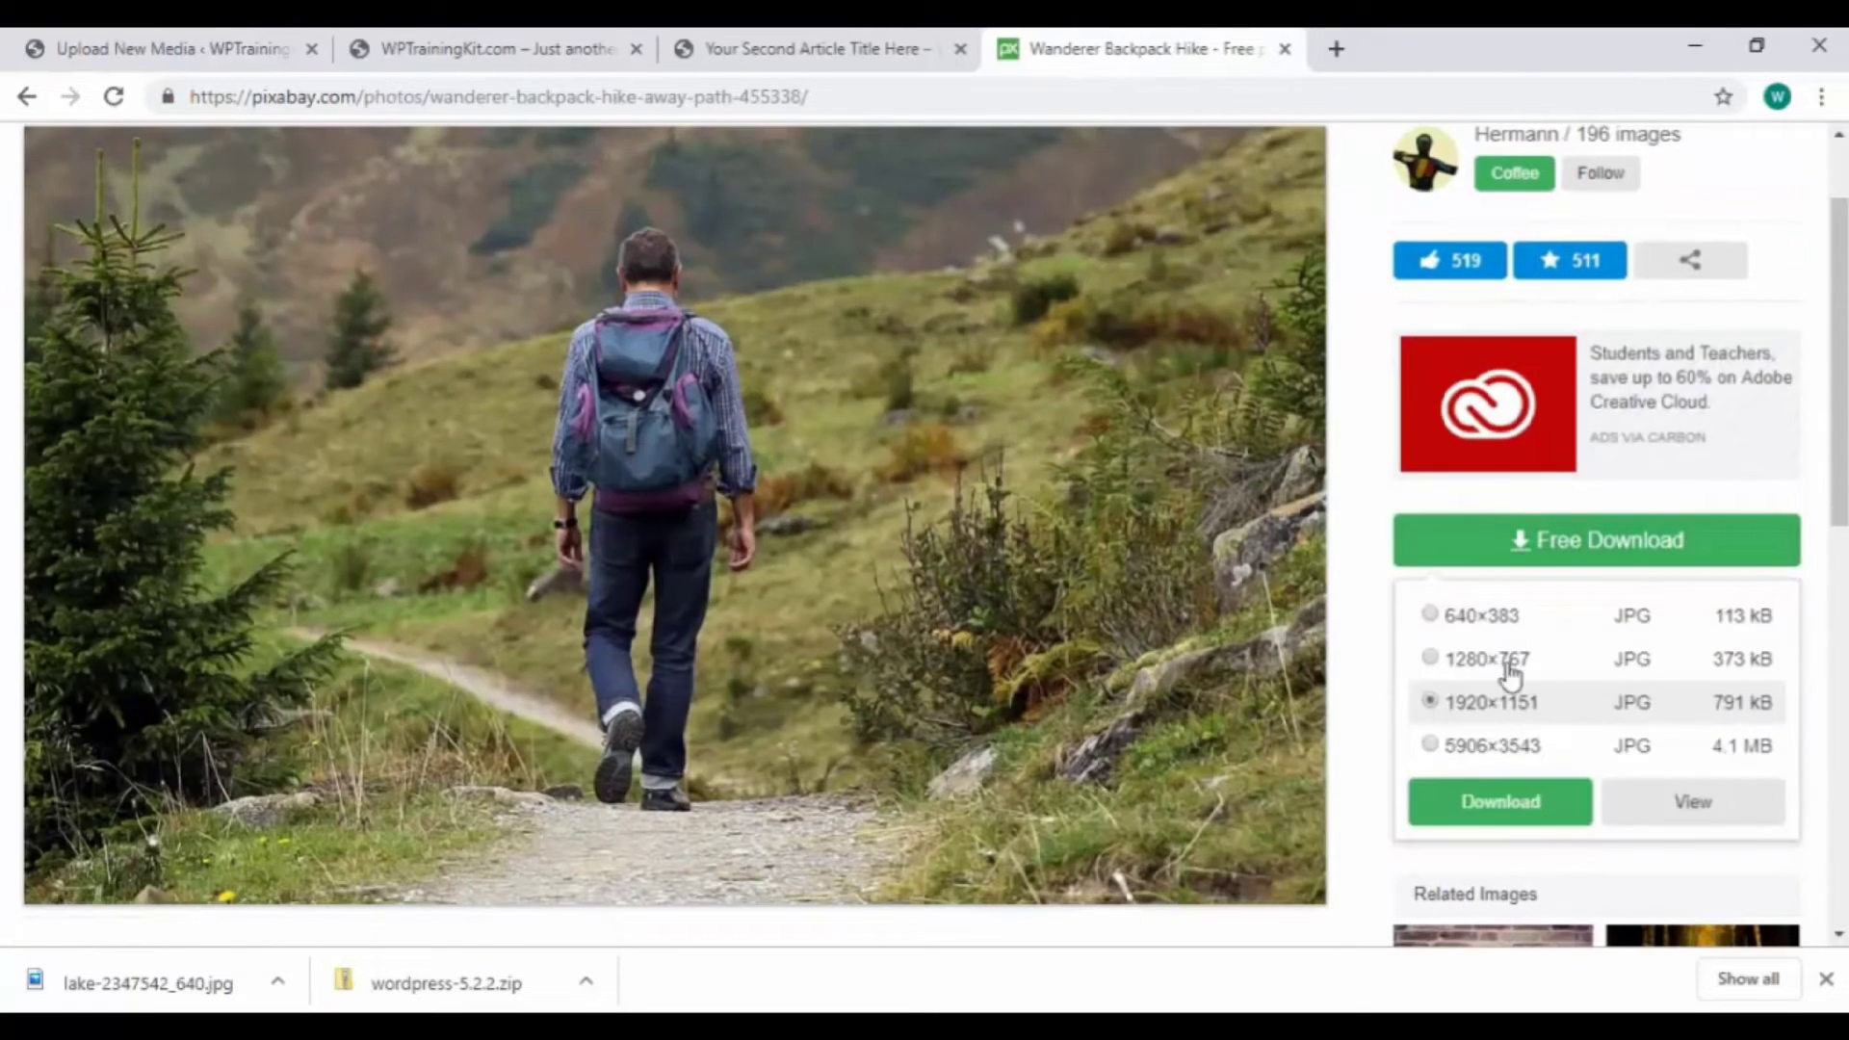
pyautogui.click(1475, 618)
pyautogui.click(1502, 802)
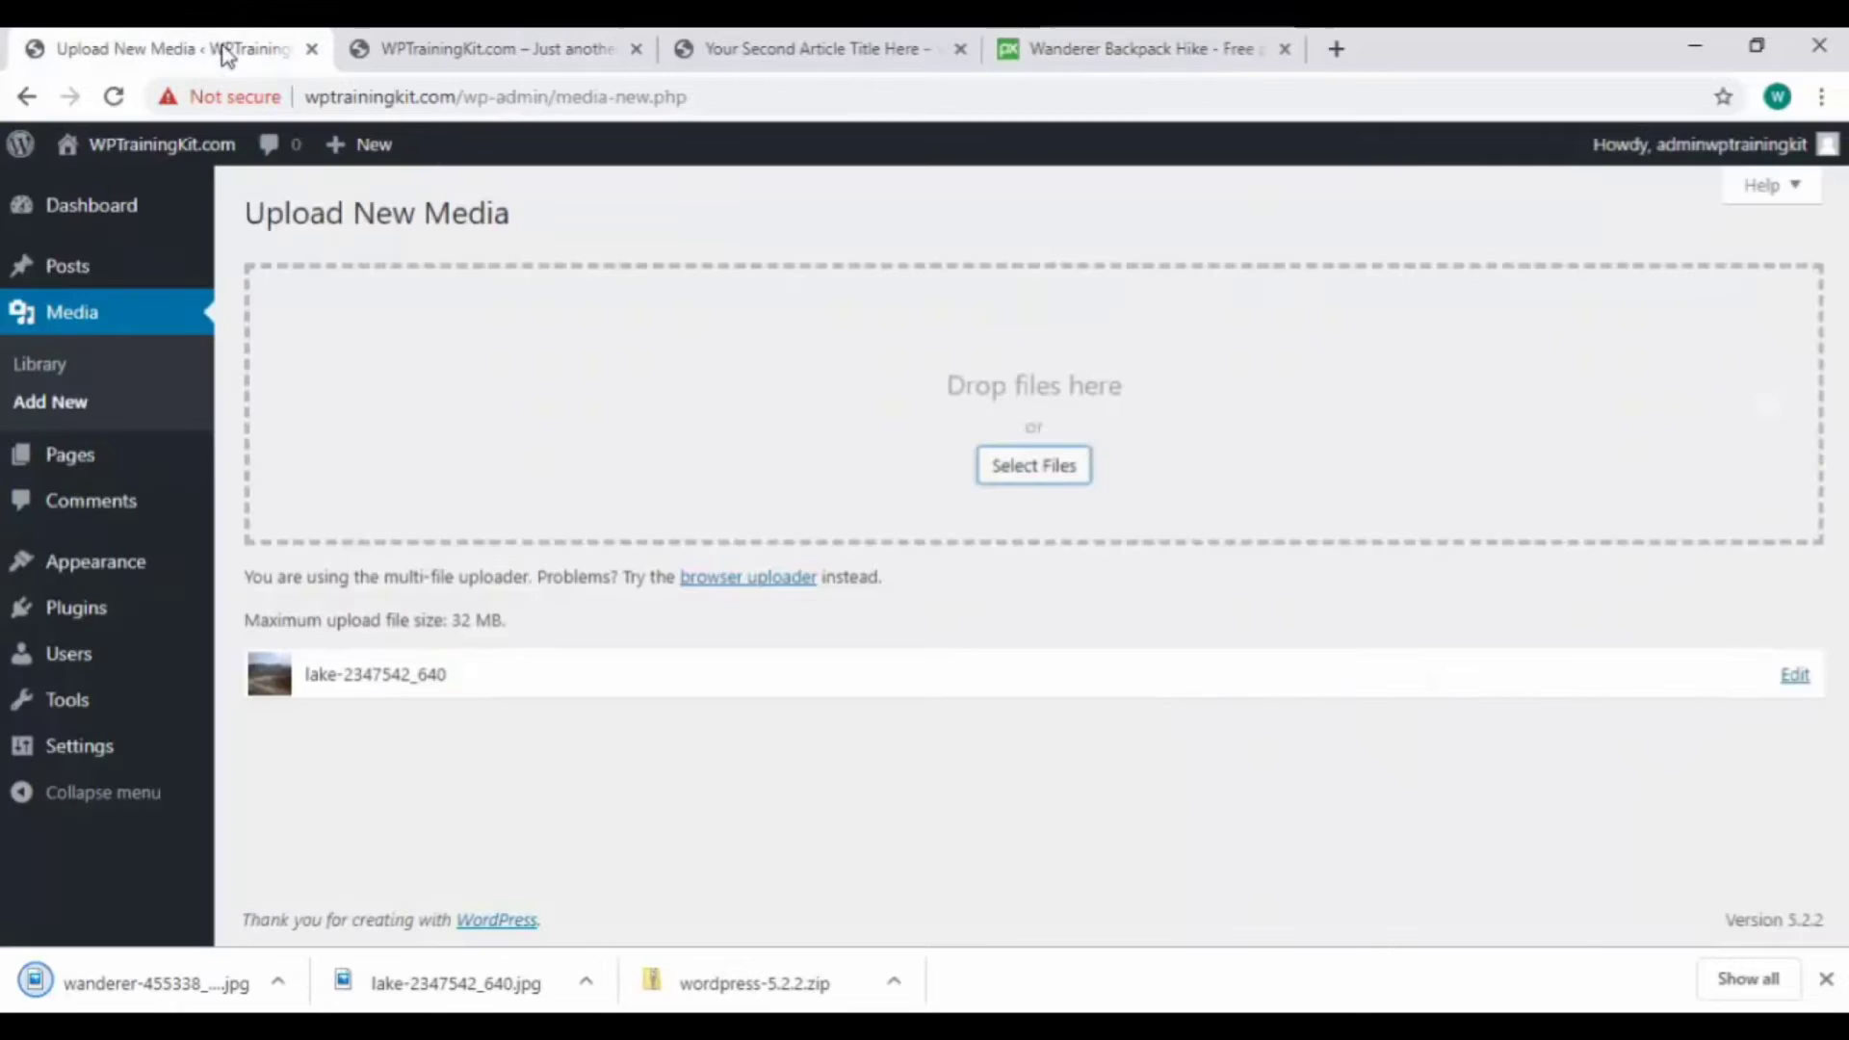
# Drag the downloaded wanderer .jpg into WordPress's Drop files here area to upload it.
pyautogui.click(217, 48)
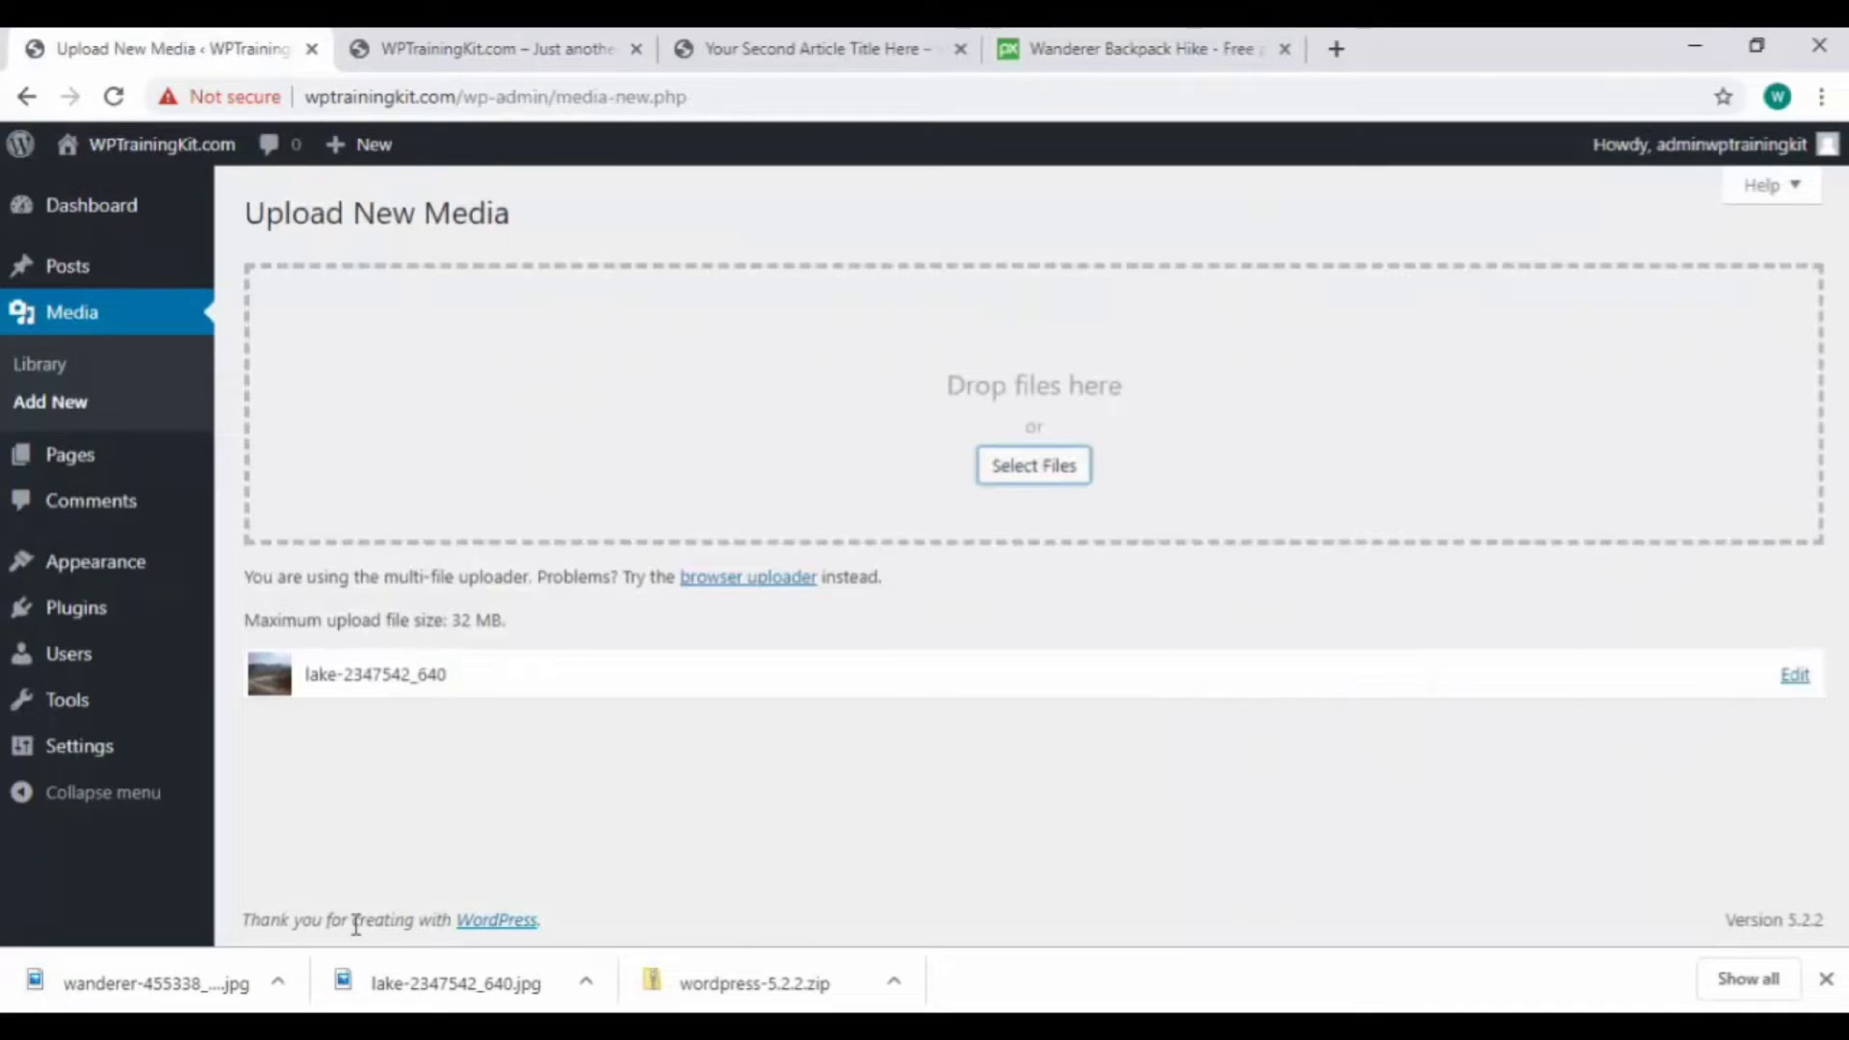
pyautogui.moveTo(144, 983)
pyautogui.mouseDown()
pyautogui.moveTo(1089, 414)
pyautogui.moveTo(1069, 673)
pyautogui.moveTo(1092, 481)
pyautogui.moveTo(1098, 593)
pyautogui.moveTo(1119, 447)
pyautogui.moveTo(1090, 417)
pyautogui.moveTo(1109, 414)
pyautogui.mouseUp()
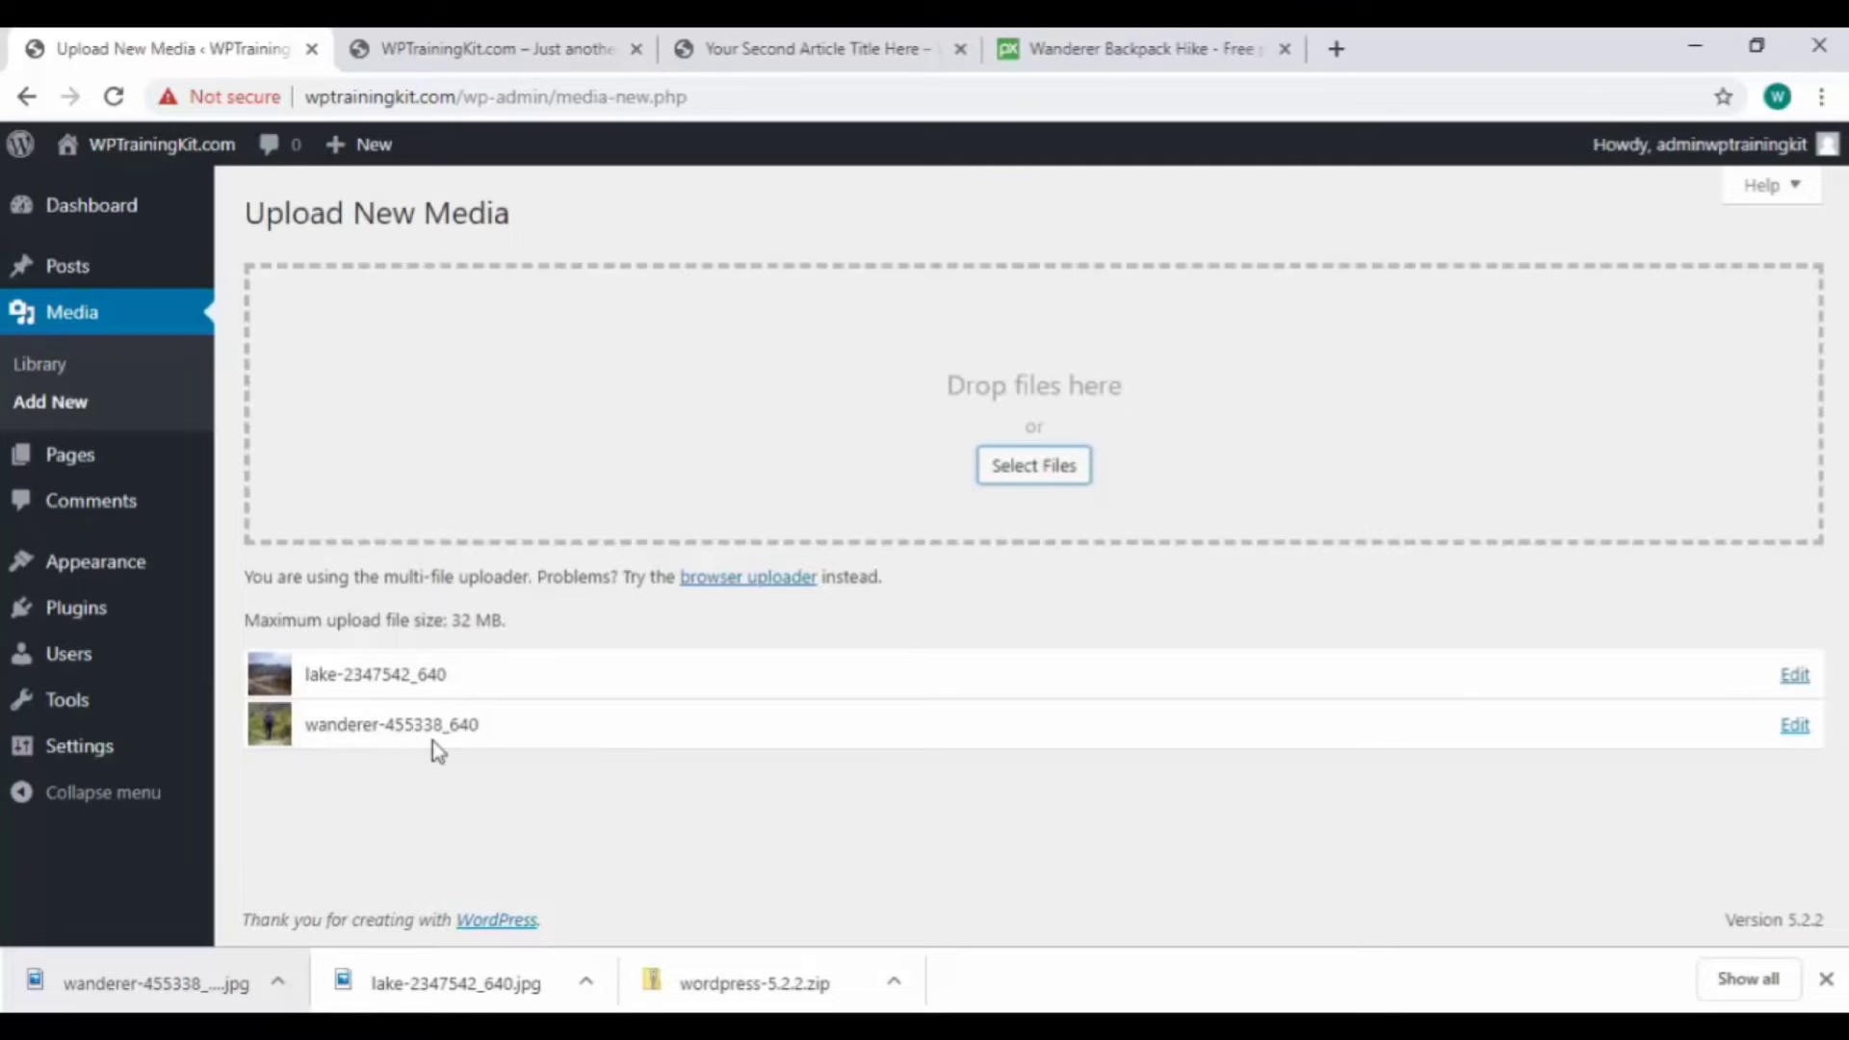
# Open the wanderer photo's Attachment Details from the Media Library and enter Edit Image.
pyautogui.click(91, 373)
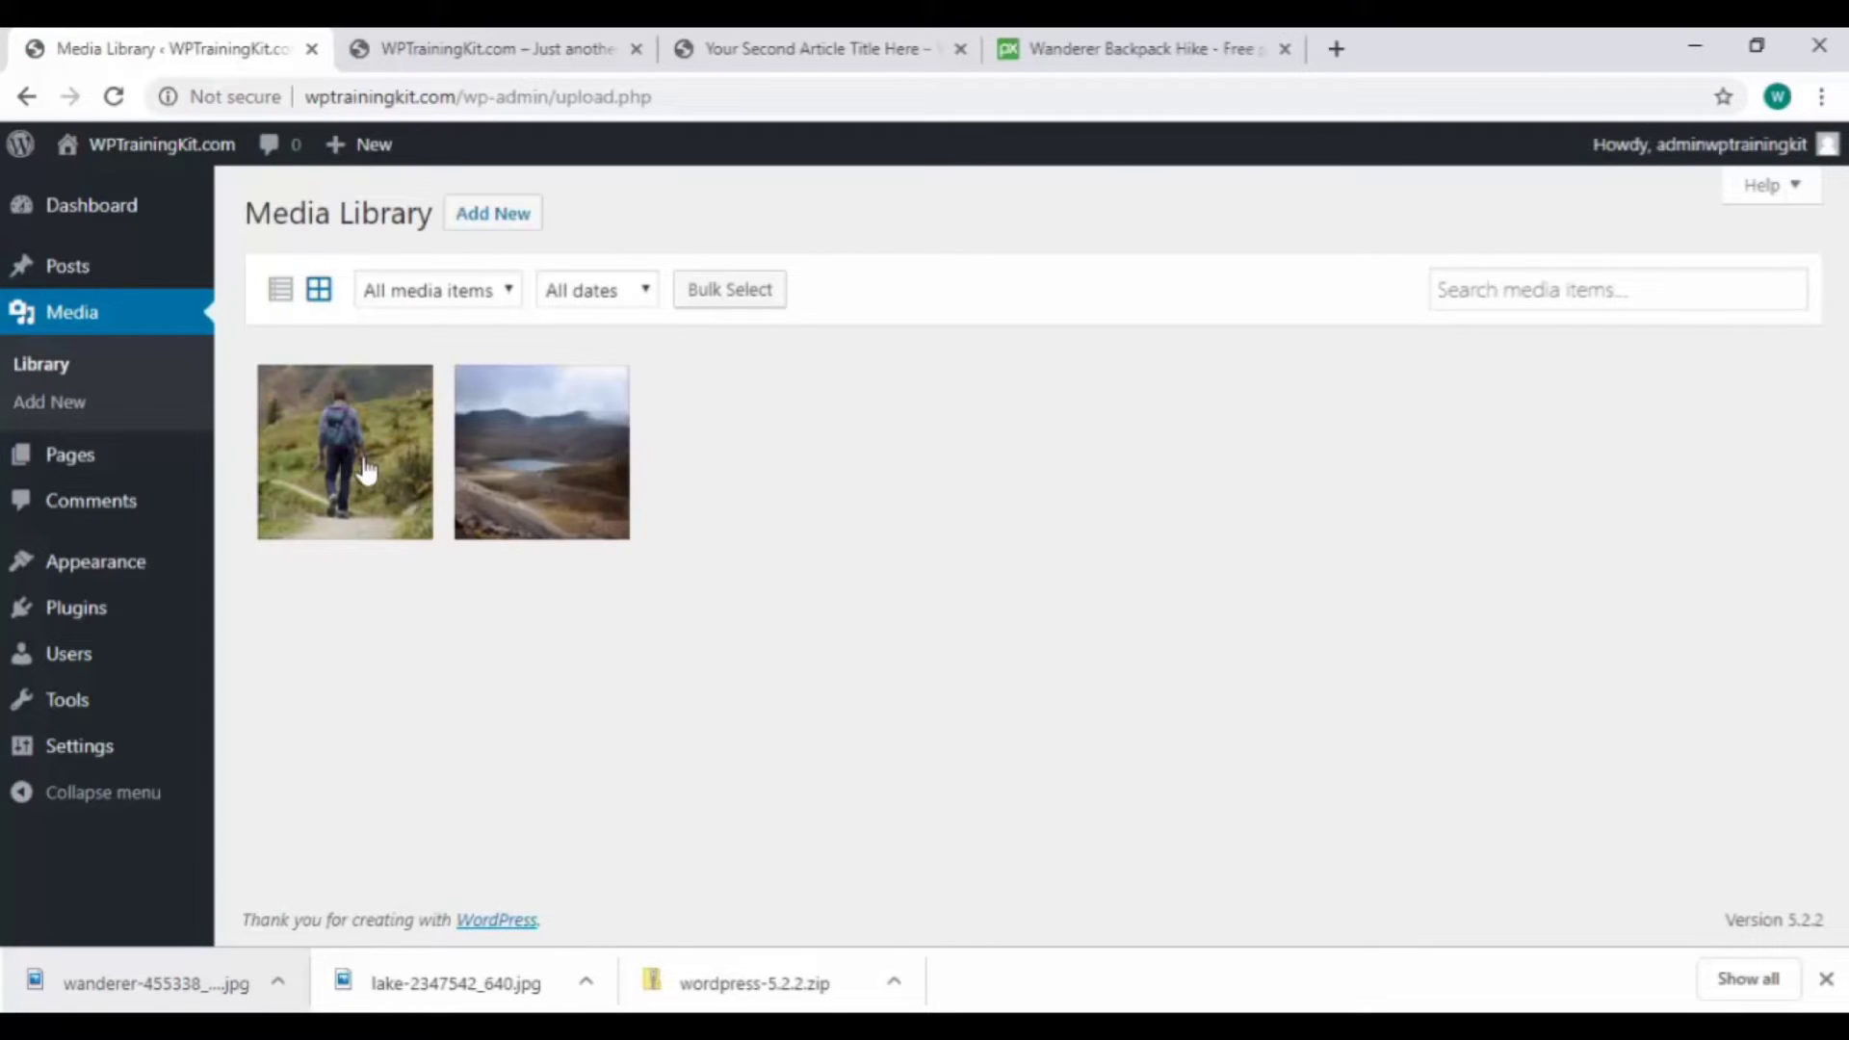
pyautogui.click(361, 460)
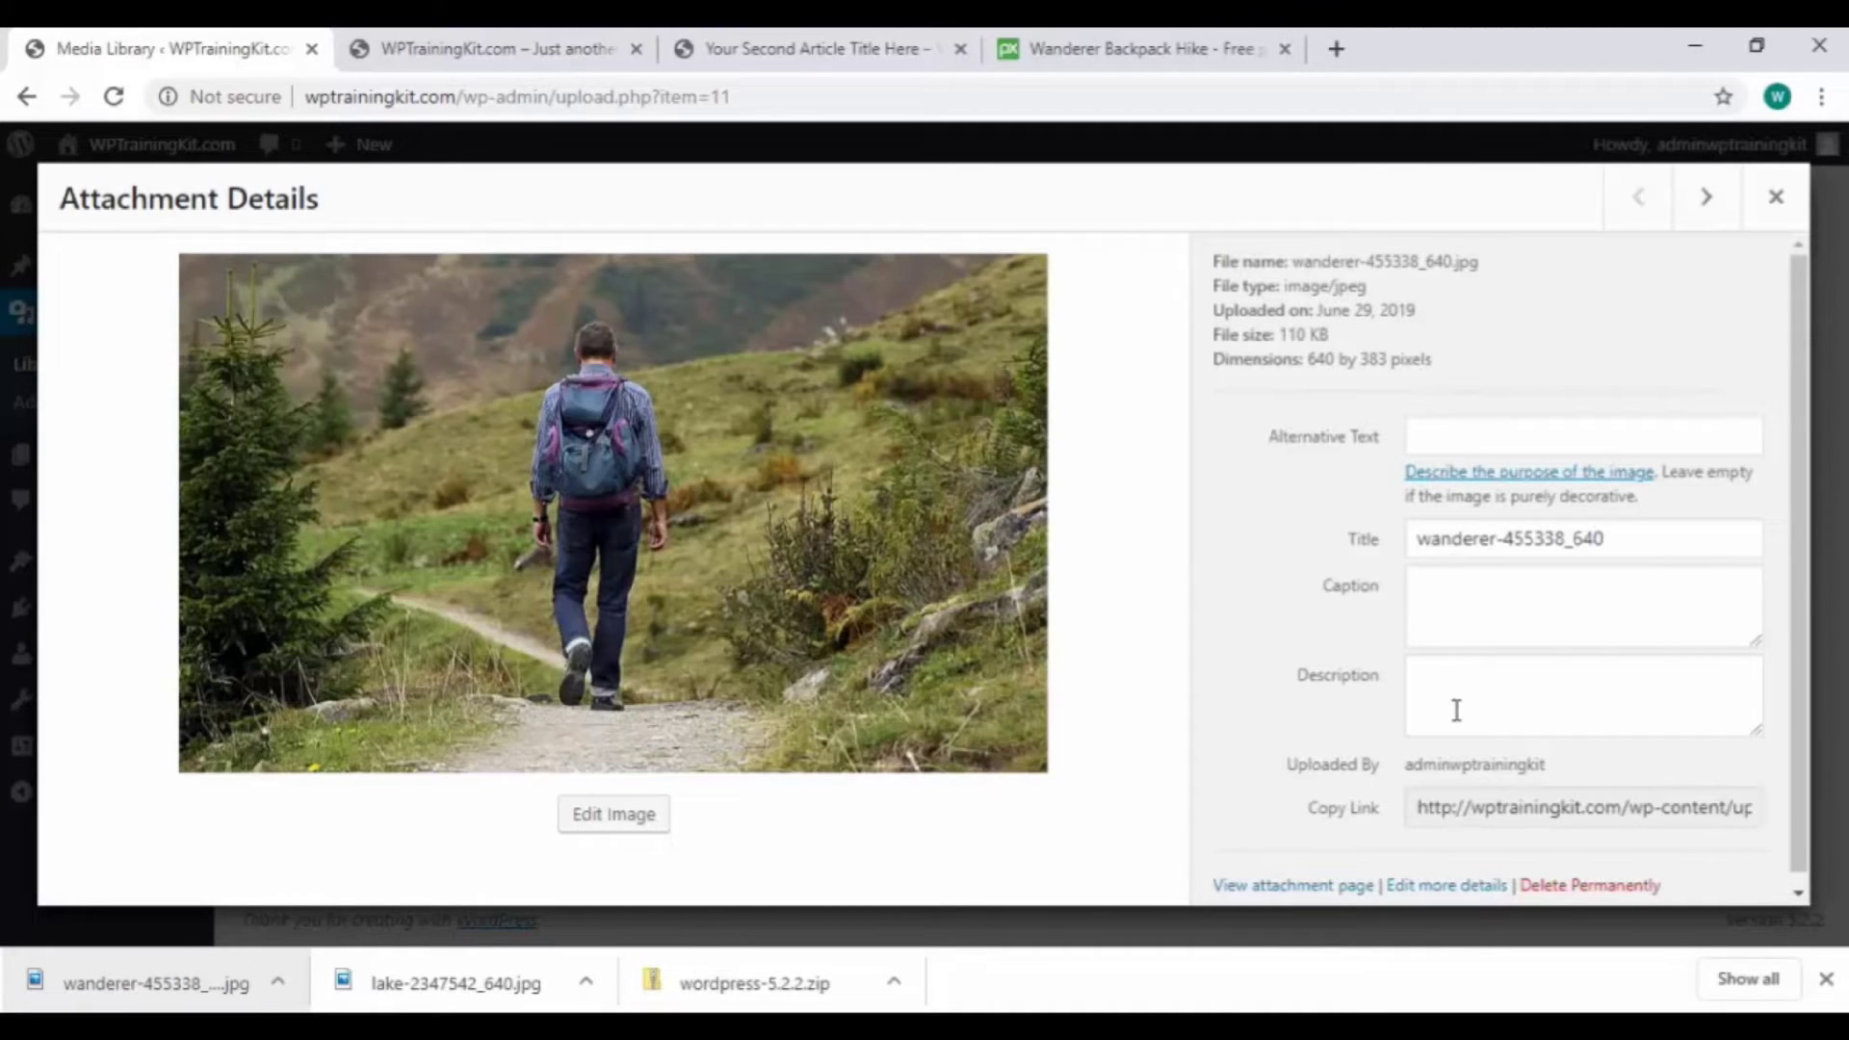
pyautogui.scroll(-1, 1457, 709)
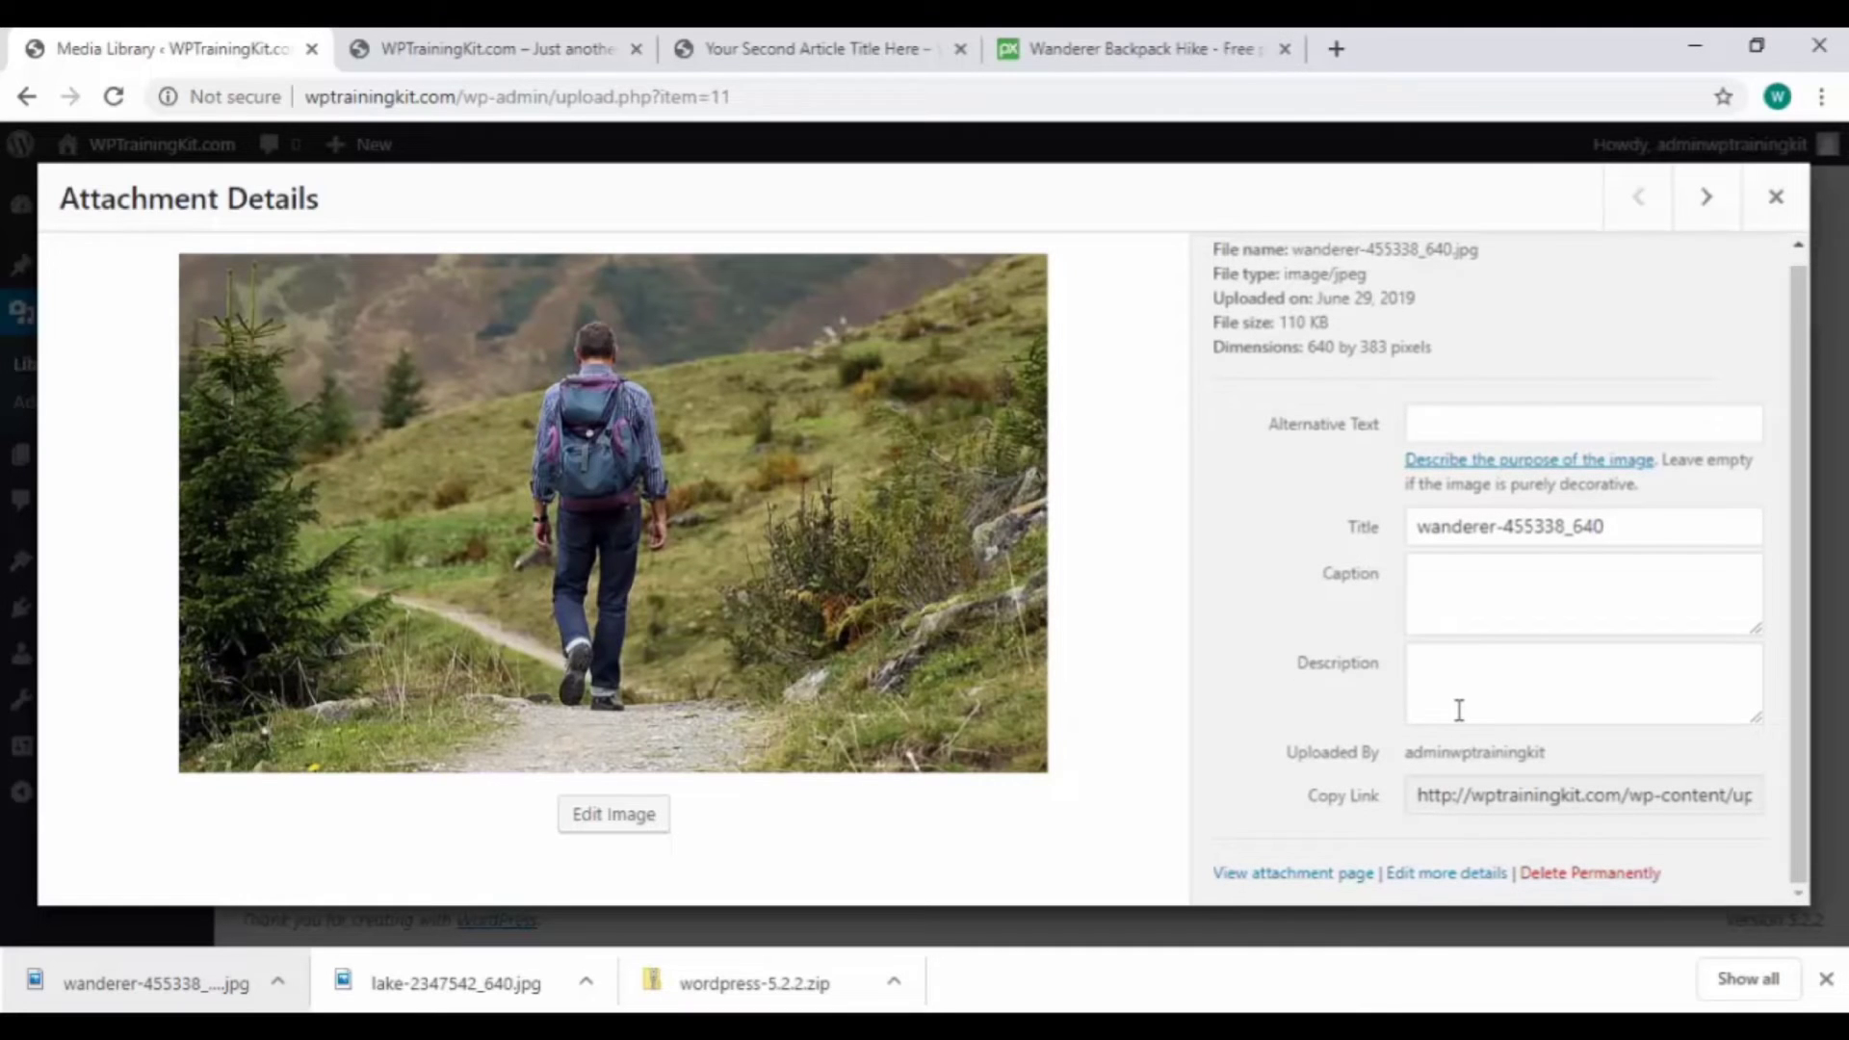
pyautogui.scroll(1, 1460, 700)
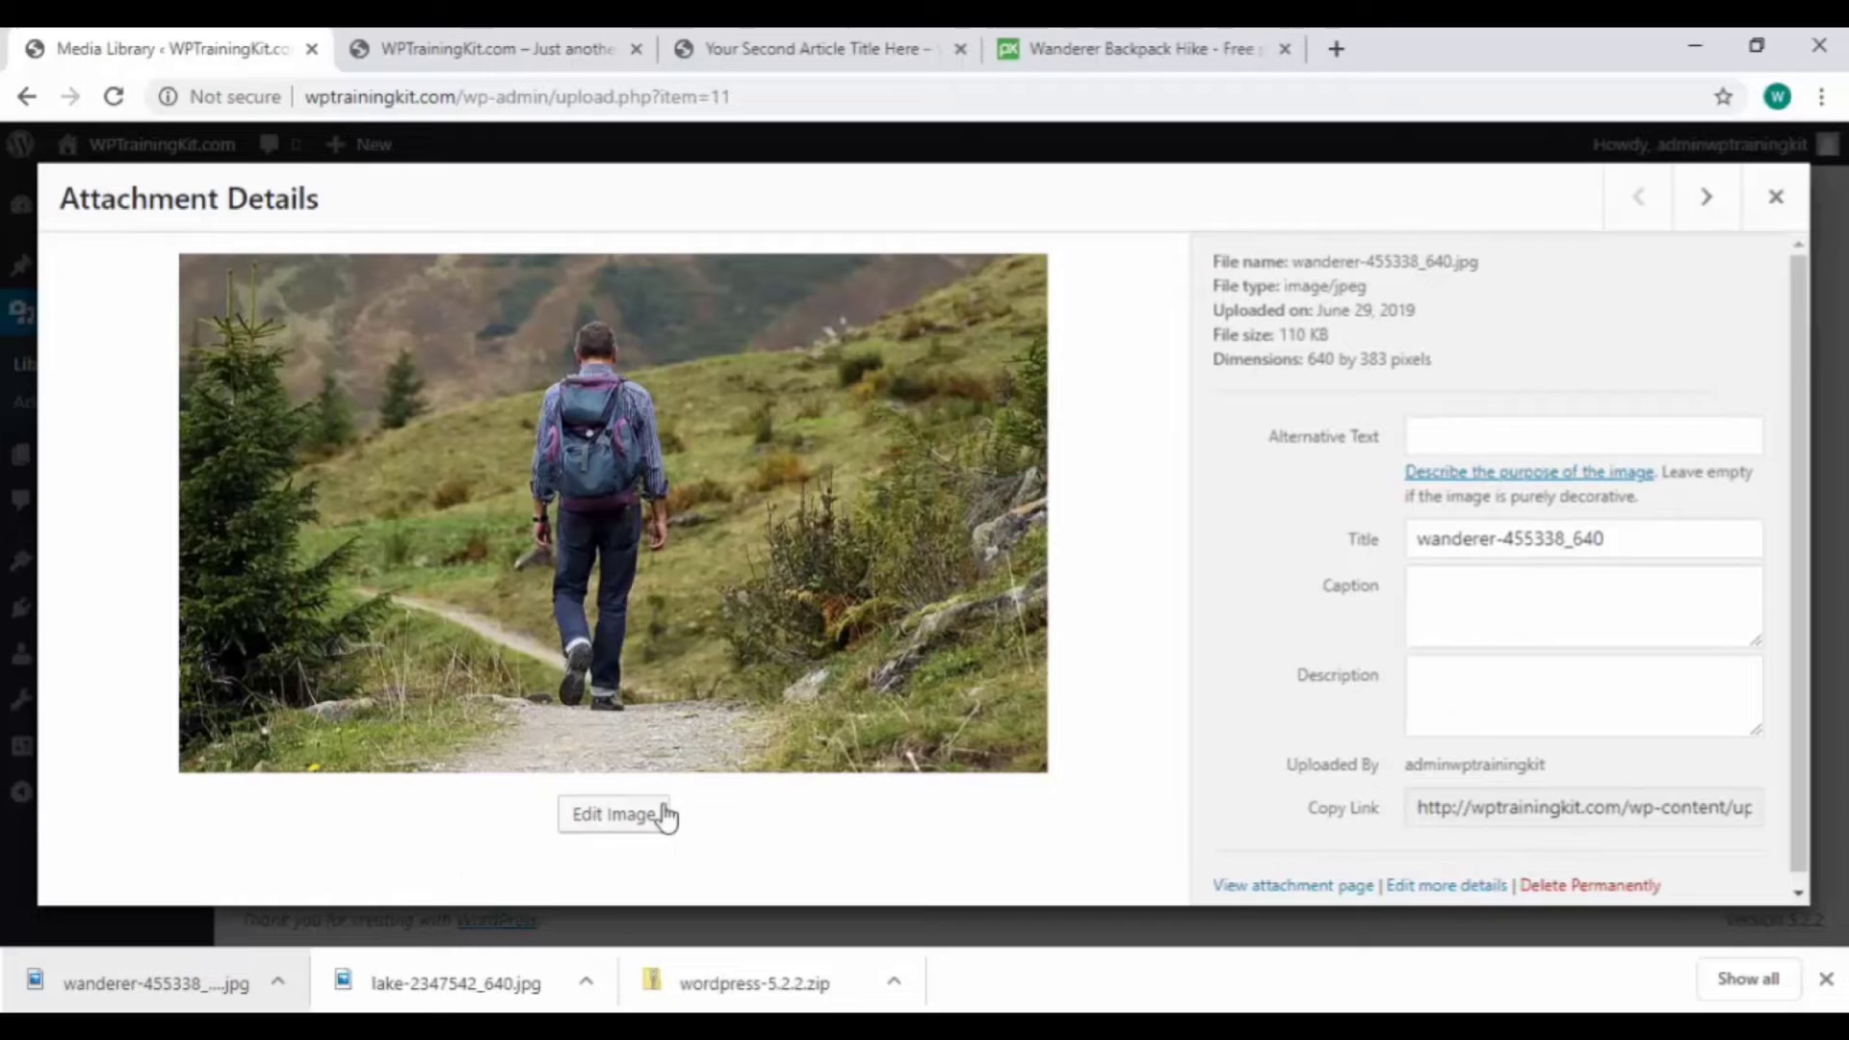
pyautogui.click(615, 815)
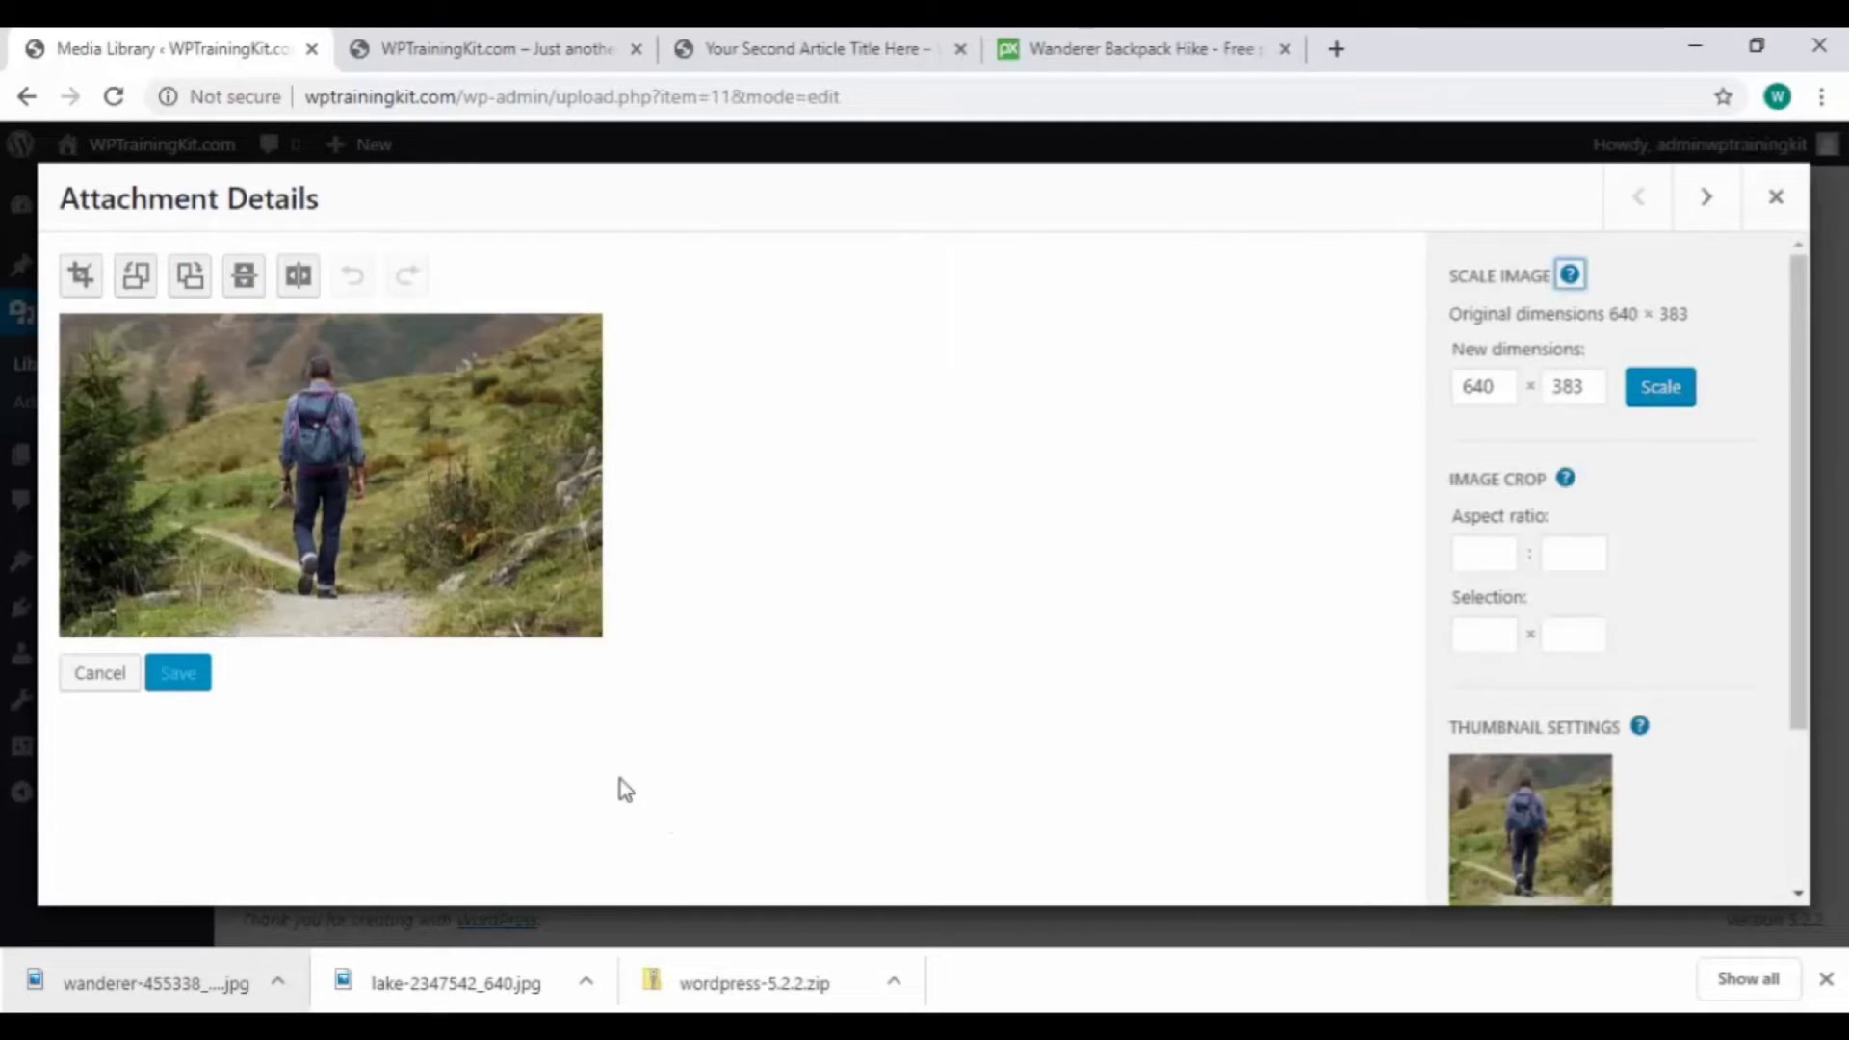
# Try rotating the hiker photo twice and flipping it vertically and horizontally.
pyautogui.click(136, 279)
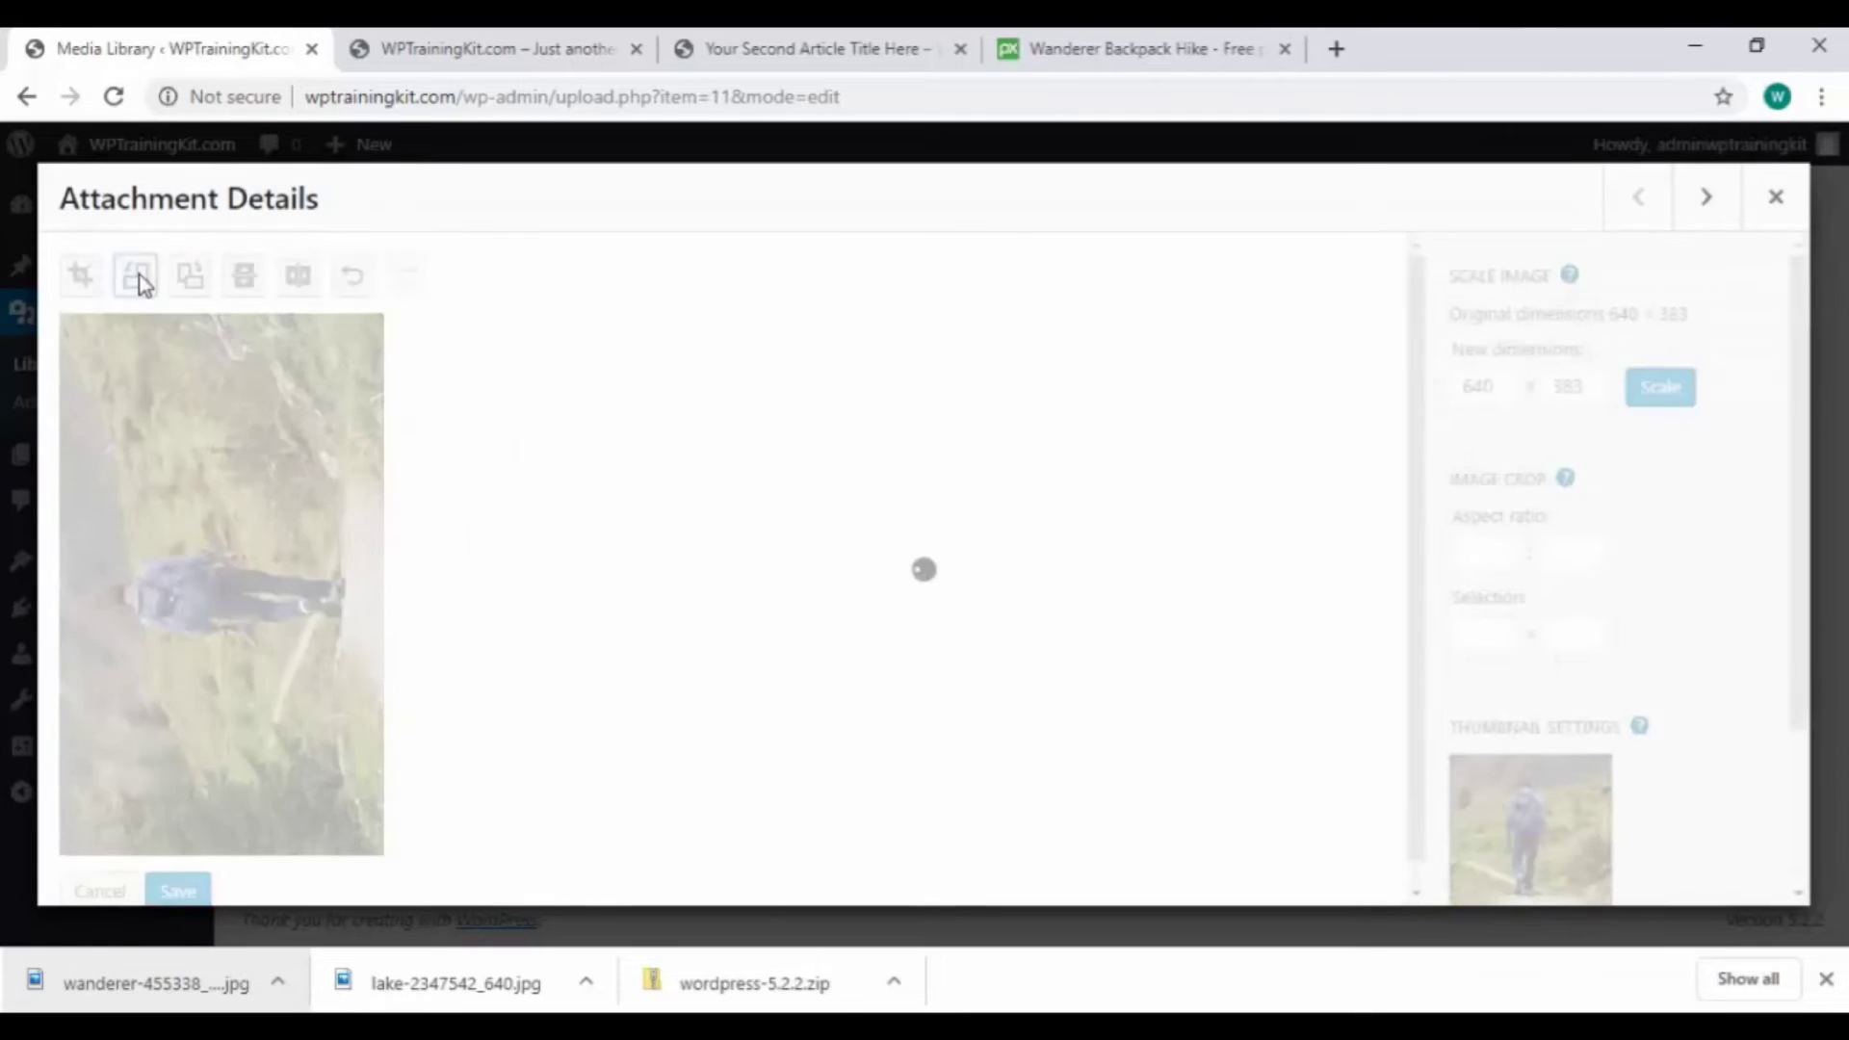
pyautogui.click(139, 282)
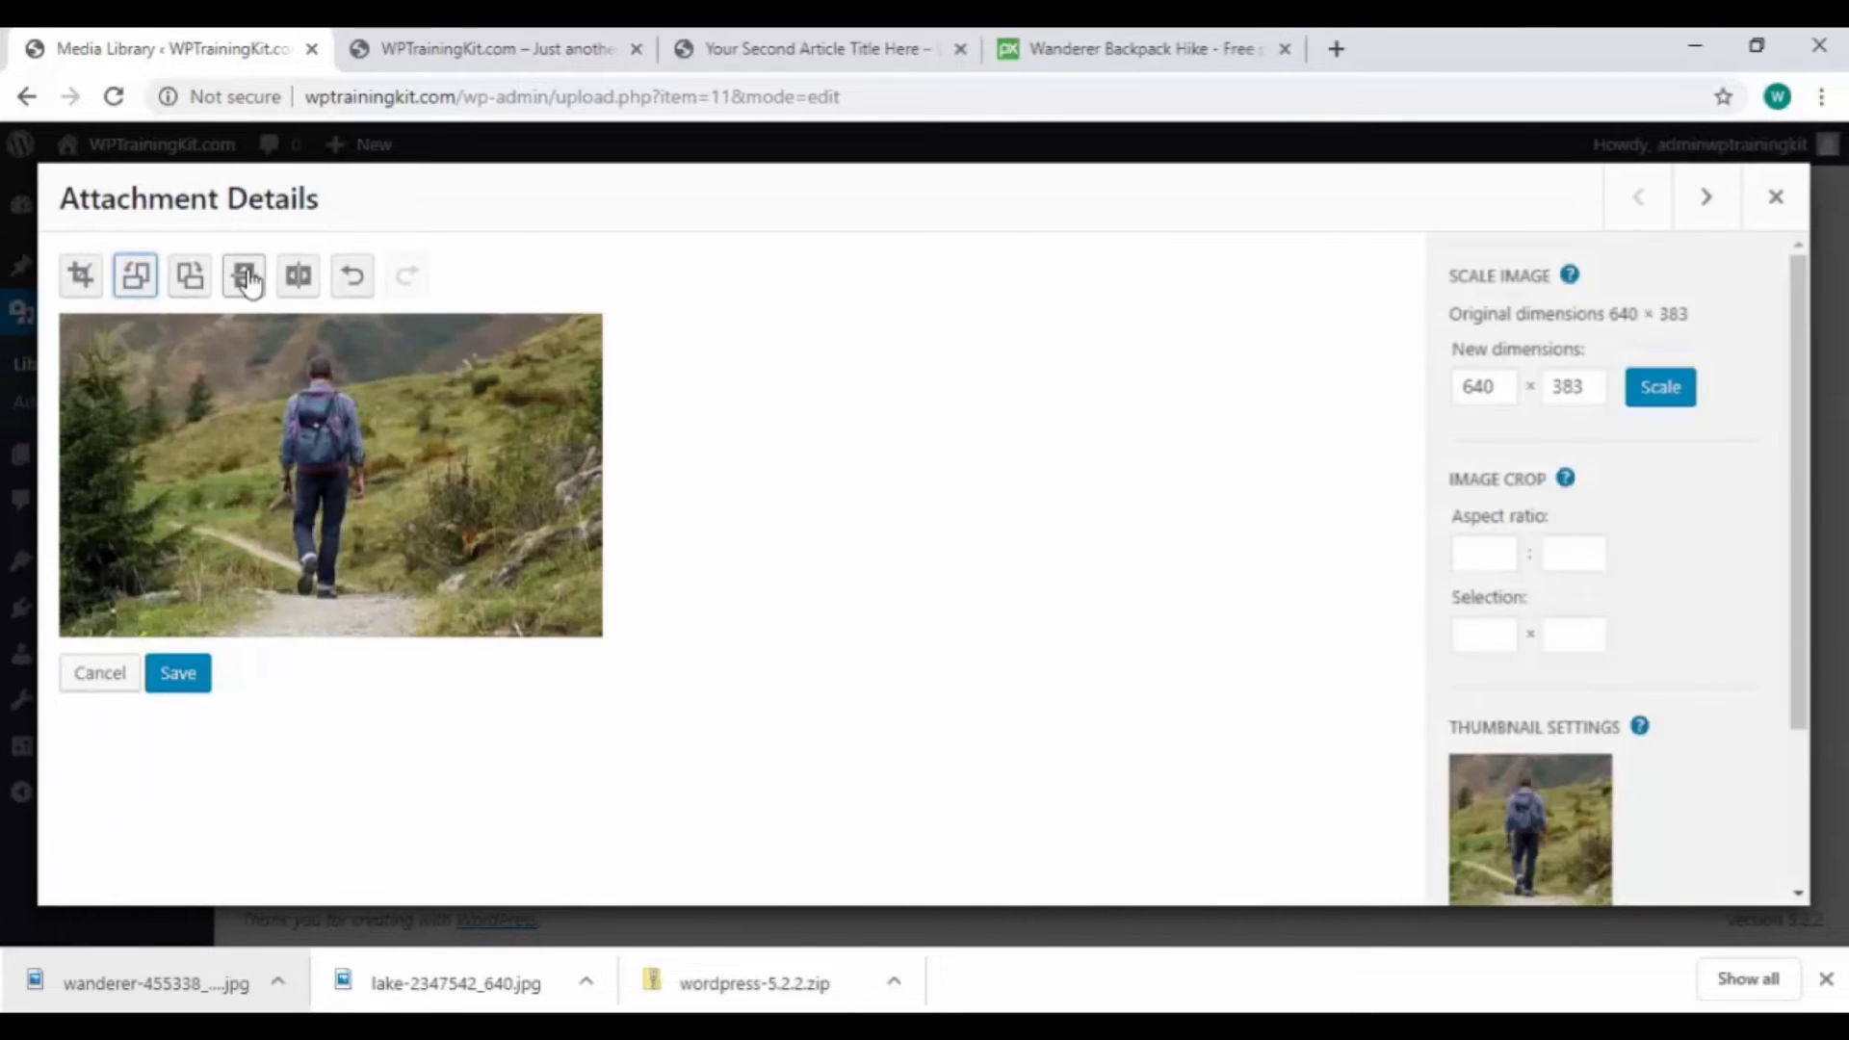
pyautogui.click(247, 279)
pyautogui.click(299, 279)
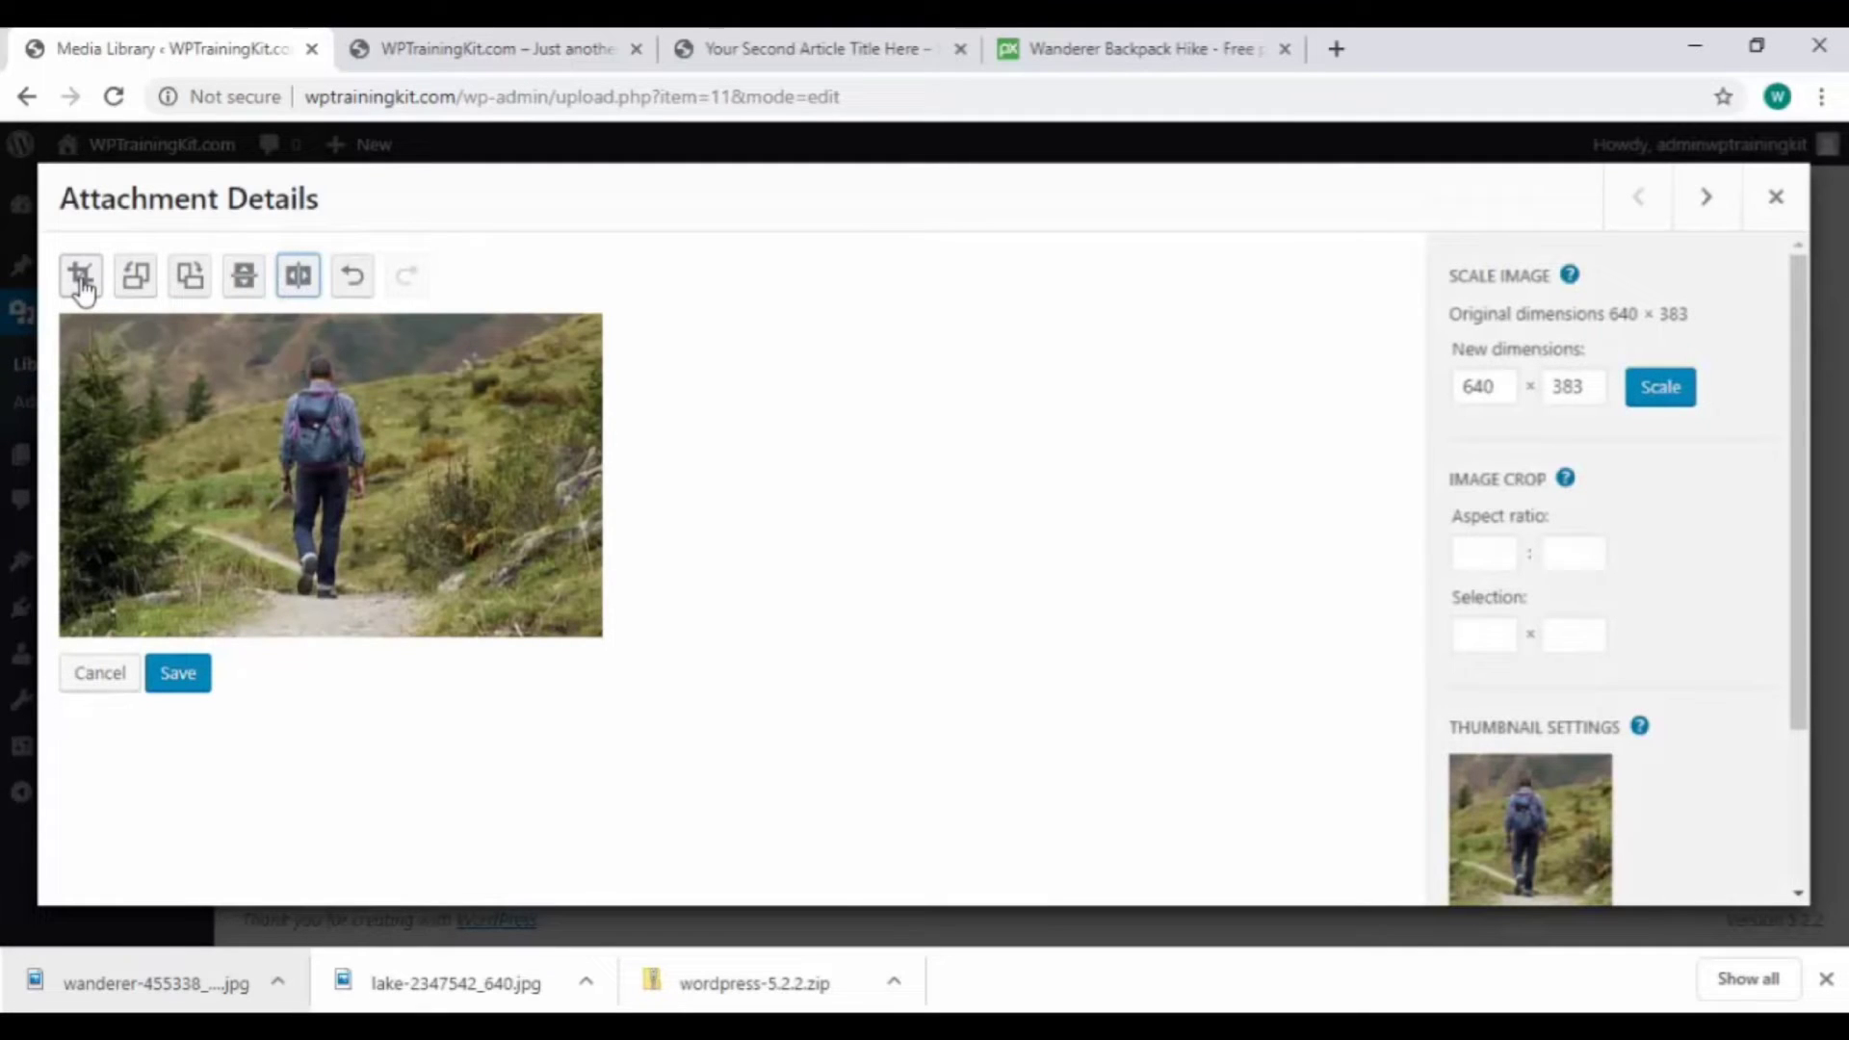
# Crop a strip off the top and left of the hiker photo and save it.
pyautogui.click(81, 283)
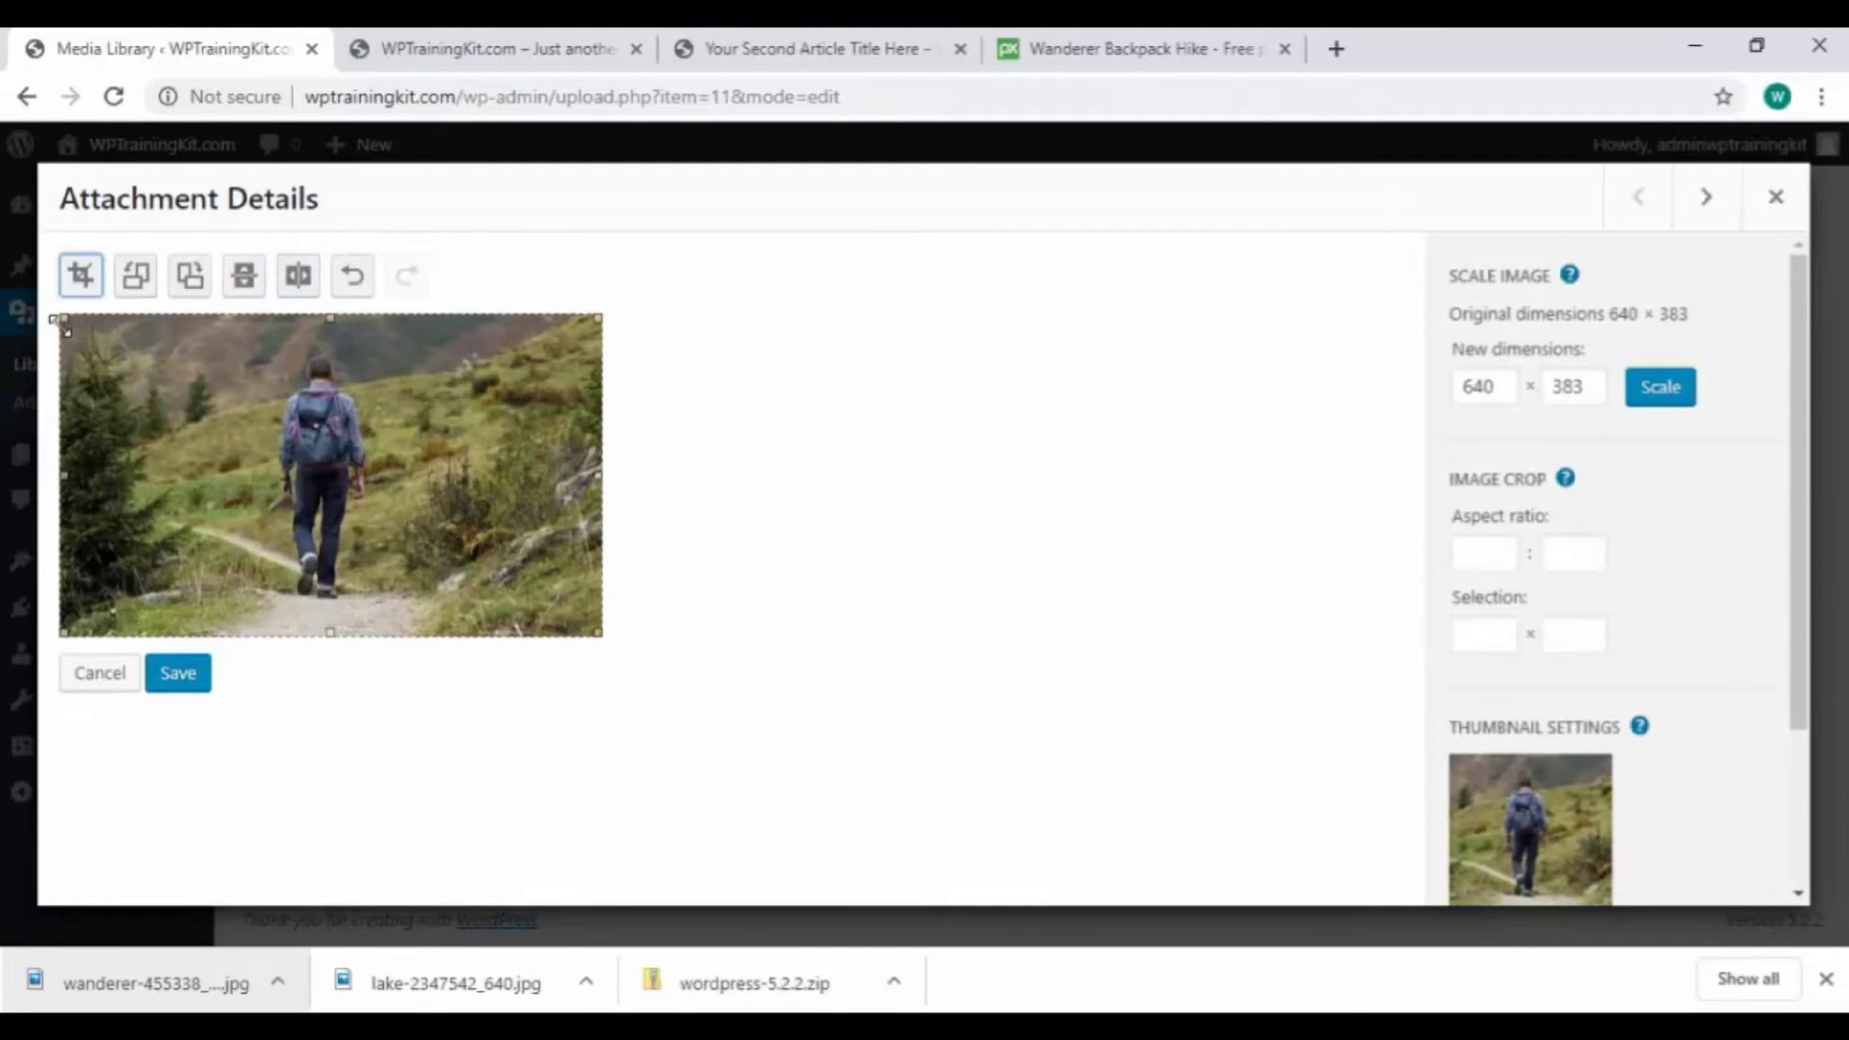
pyautogui.moveTo(63, 327); pyautogui.dragTo(92, 338)
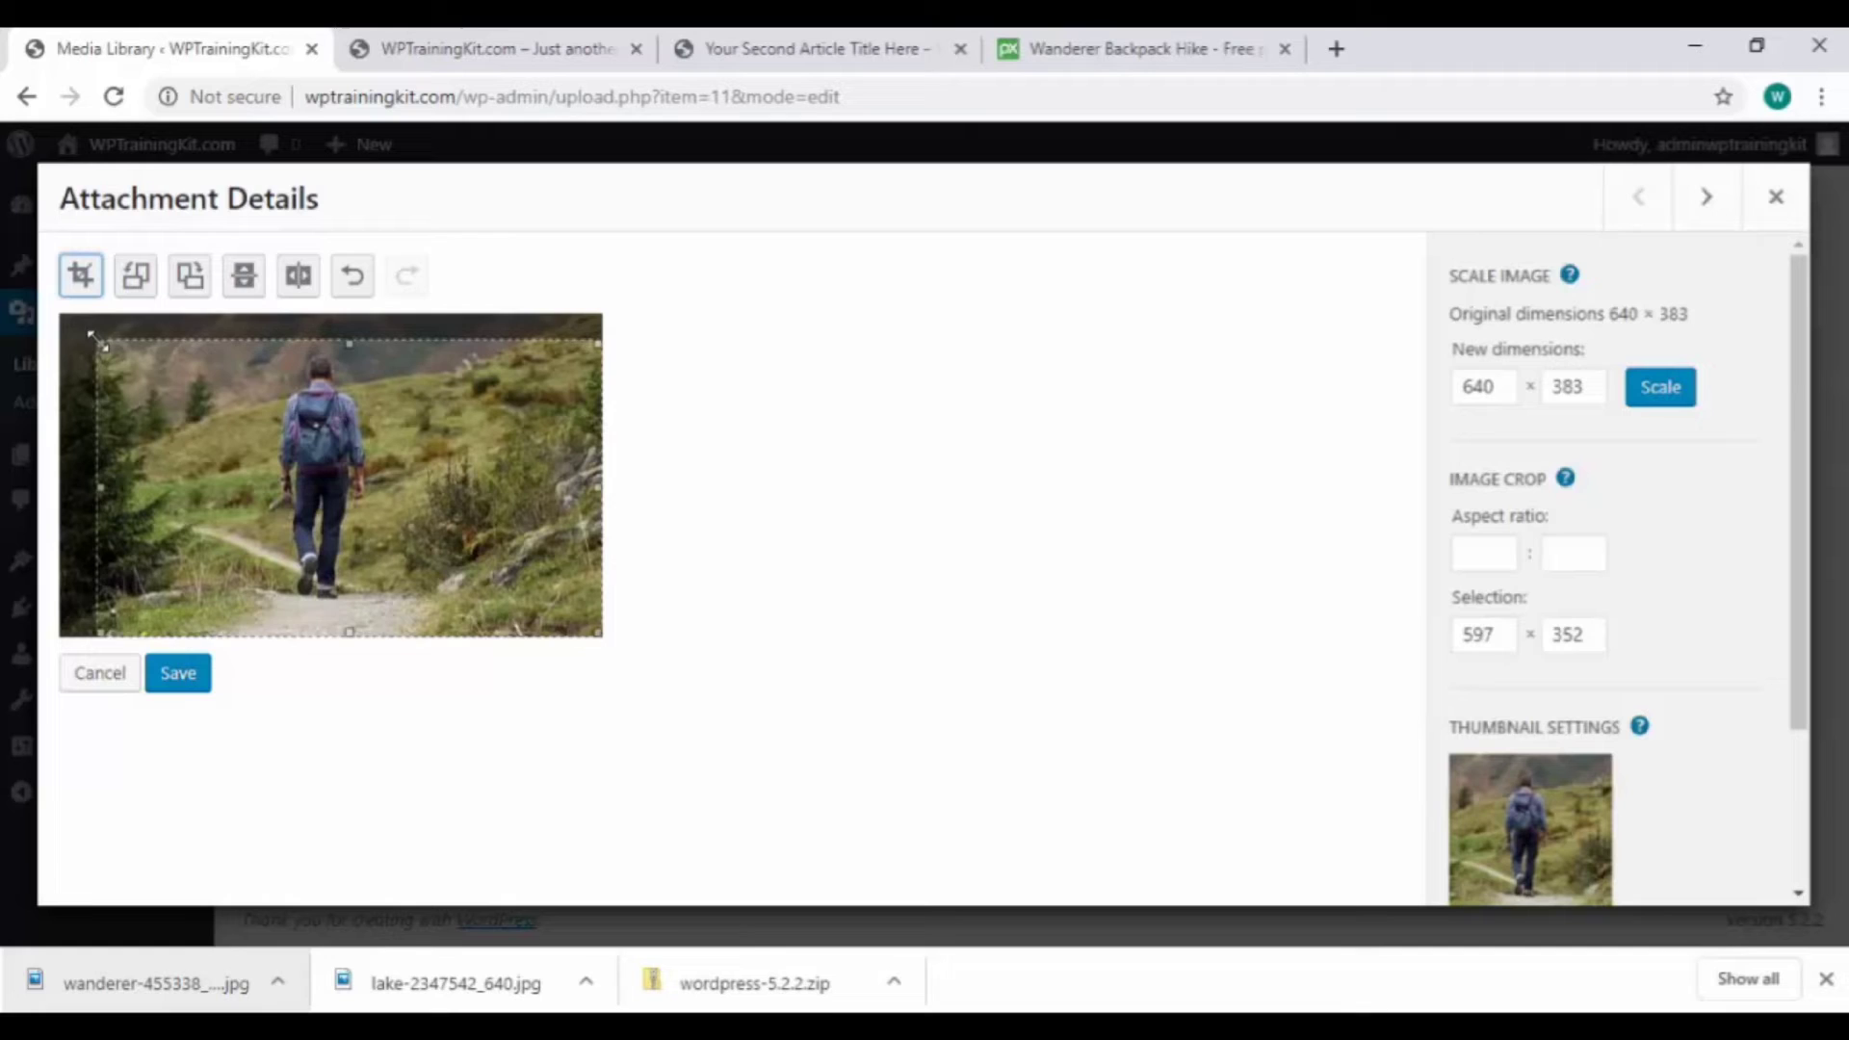
pyautogui.click(173, 679)
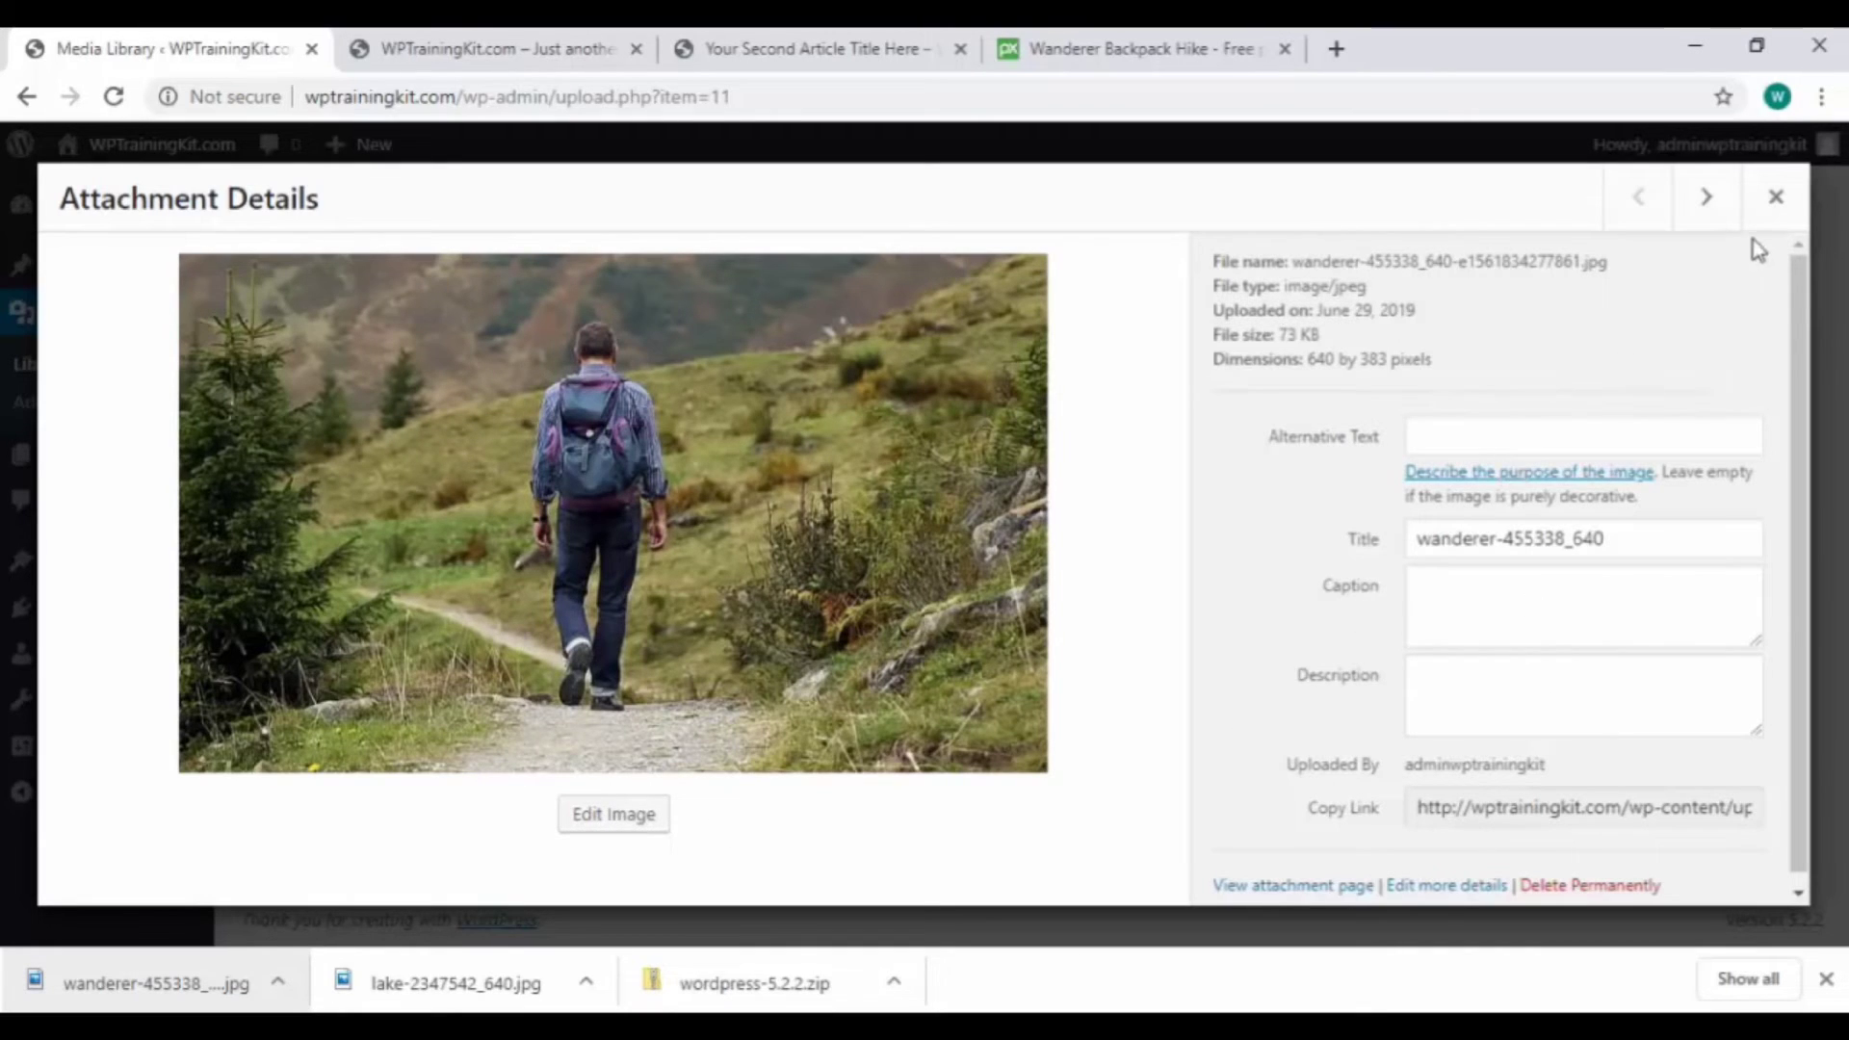
# Close the hiker photo's details and start a blank post via Posts > Add New.
pyautogui.click(1772, 203)
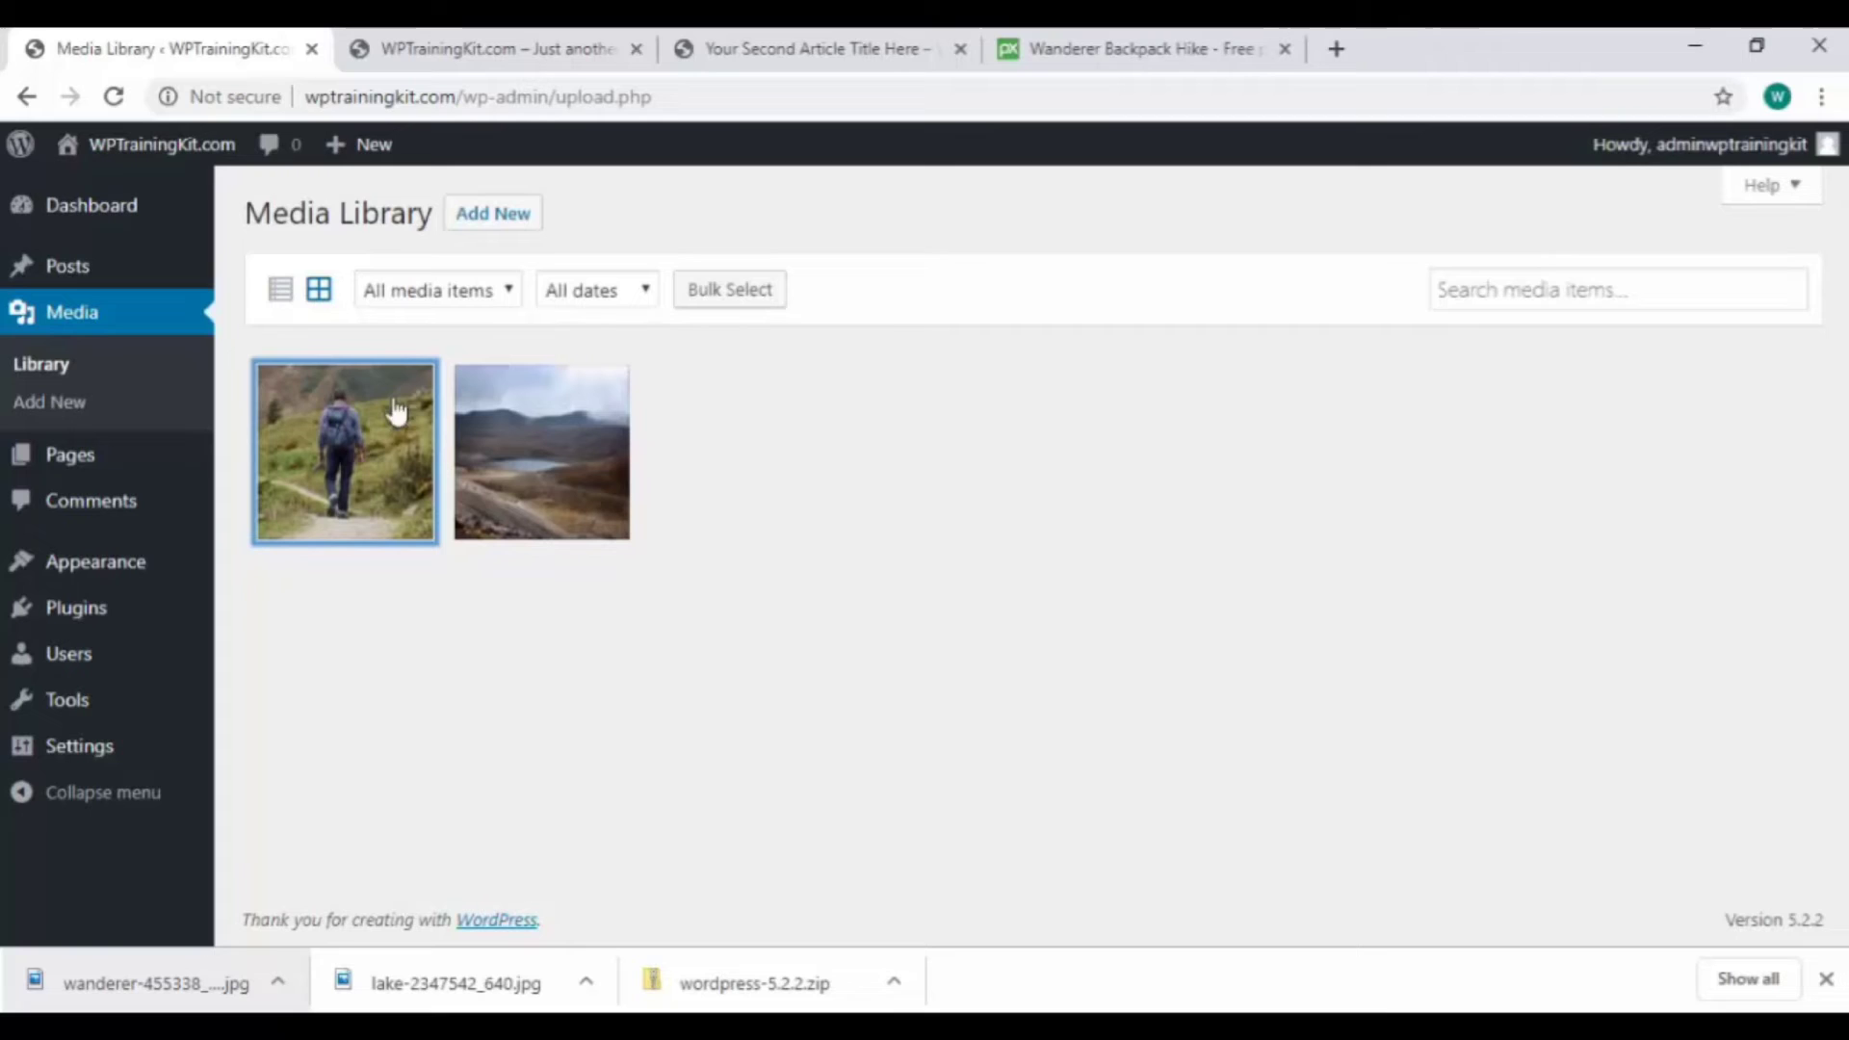
pyautogui.moveTo(68, 268)
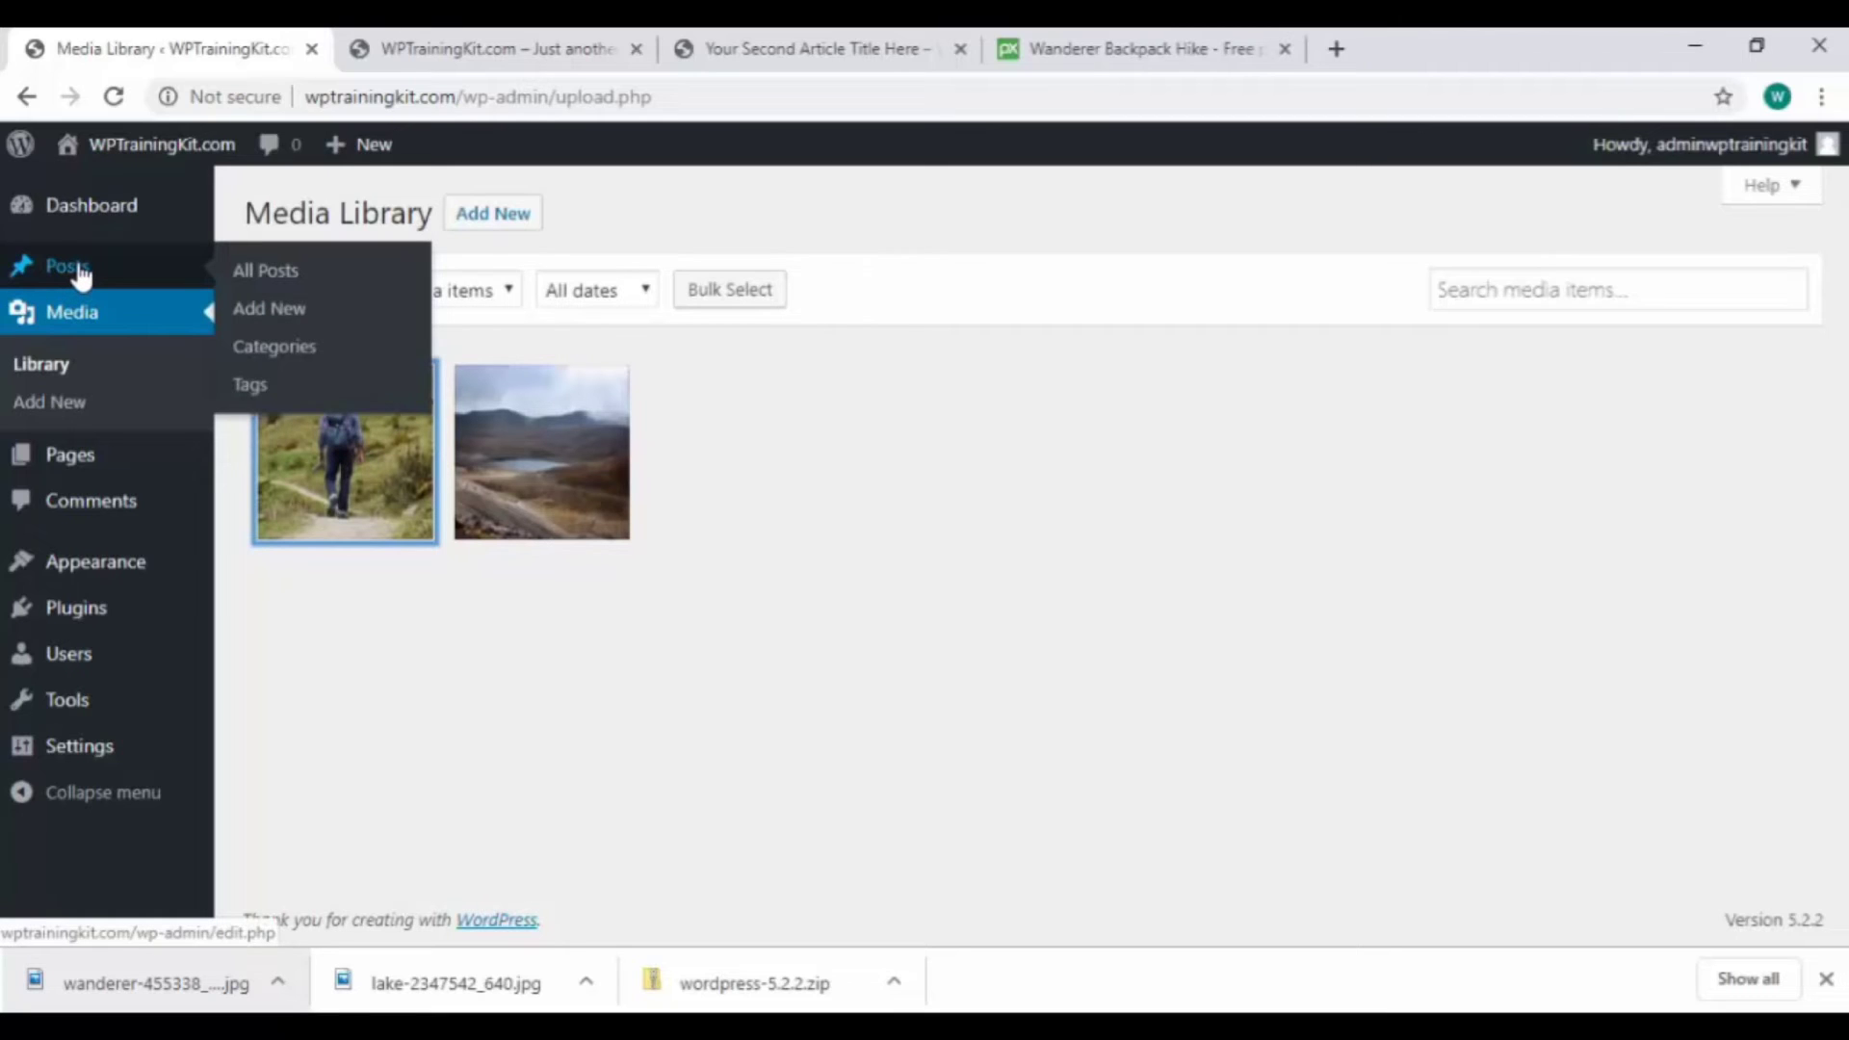
pyautogui.click(267, 308)
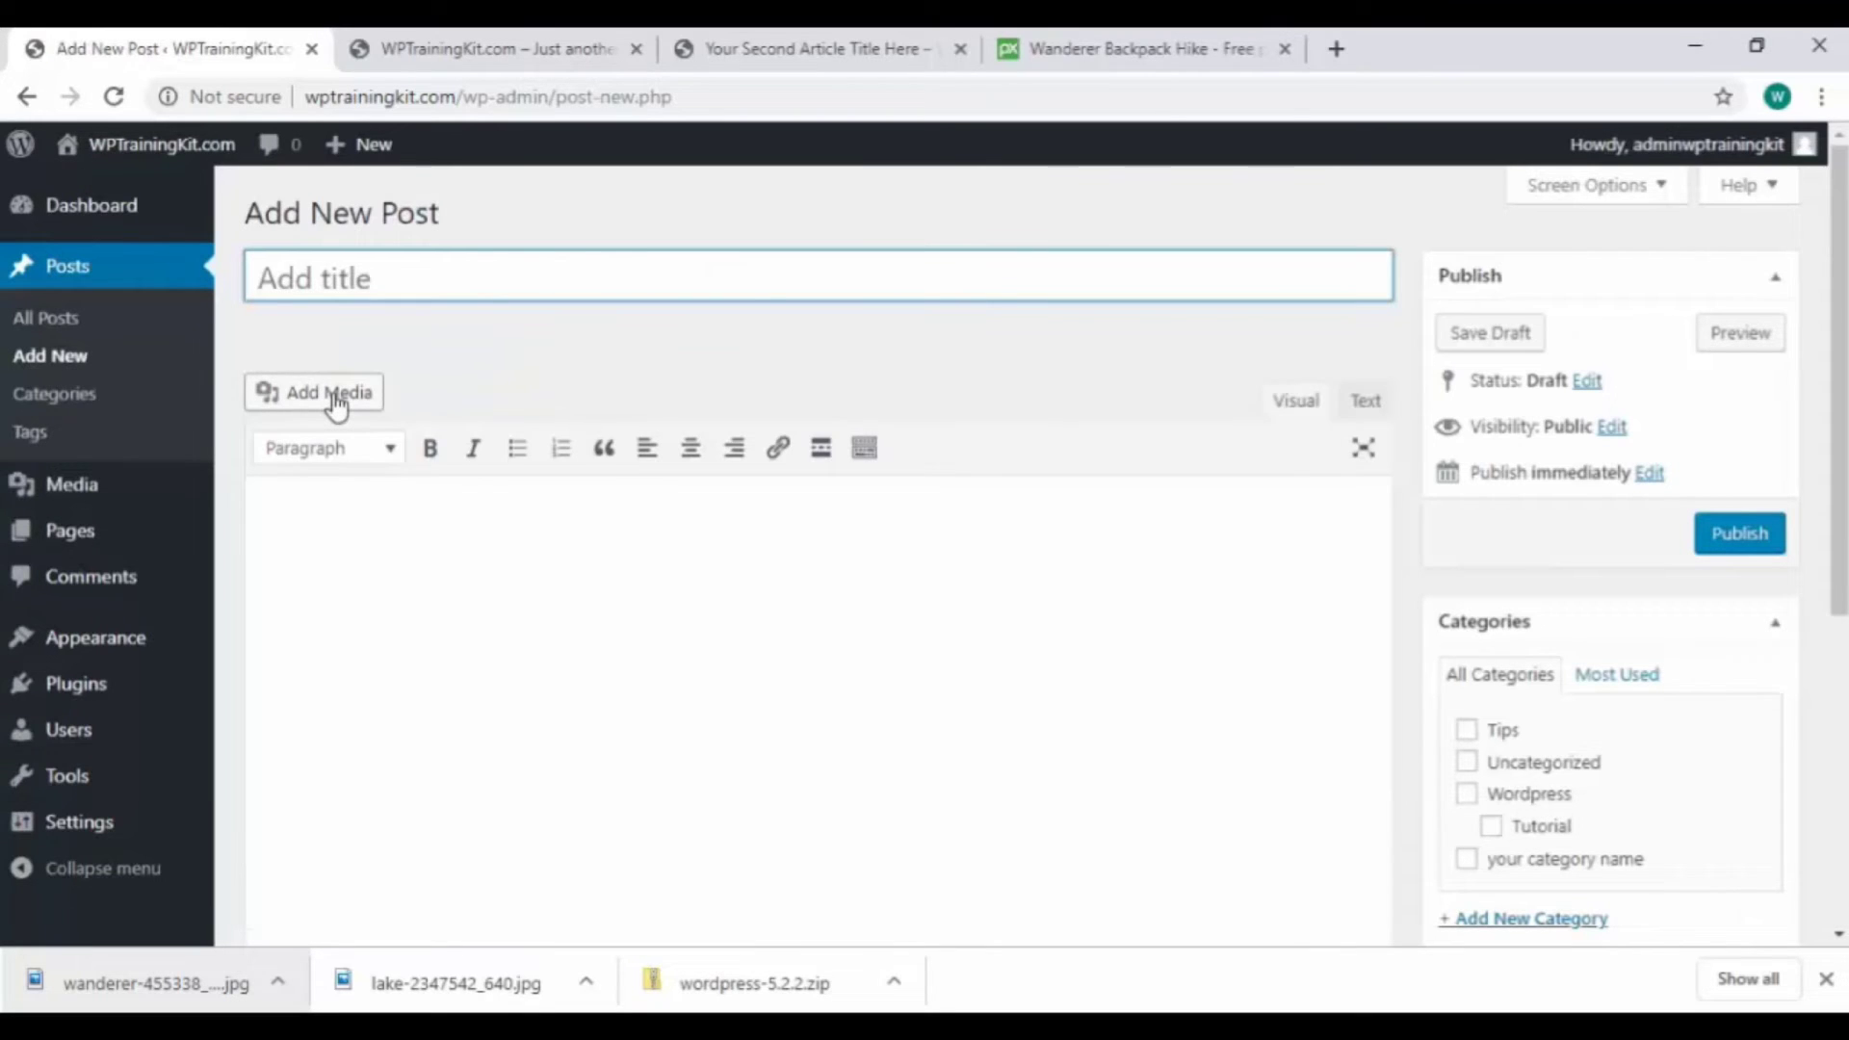
# Download the Italy mountain lake-cabin photo from Pixabay via Free Download.
pyautogui.click(1052, 54)
pyautogui.scroll(-5, 1215, 543)
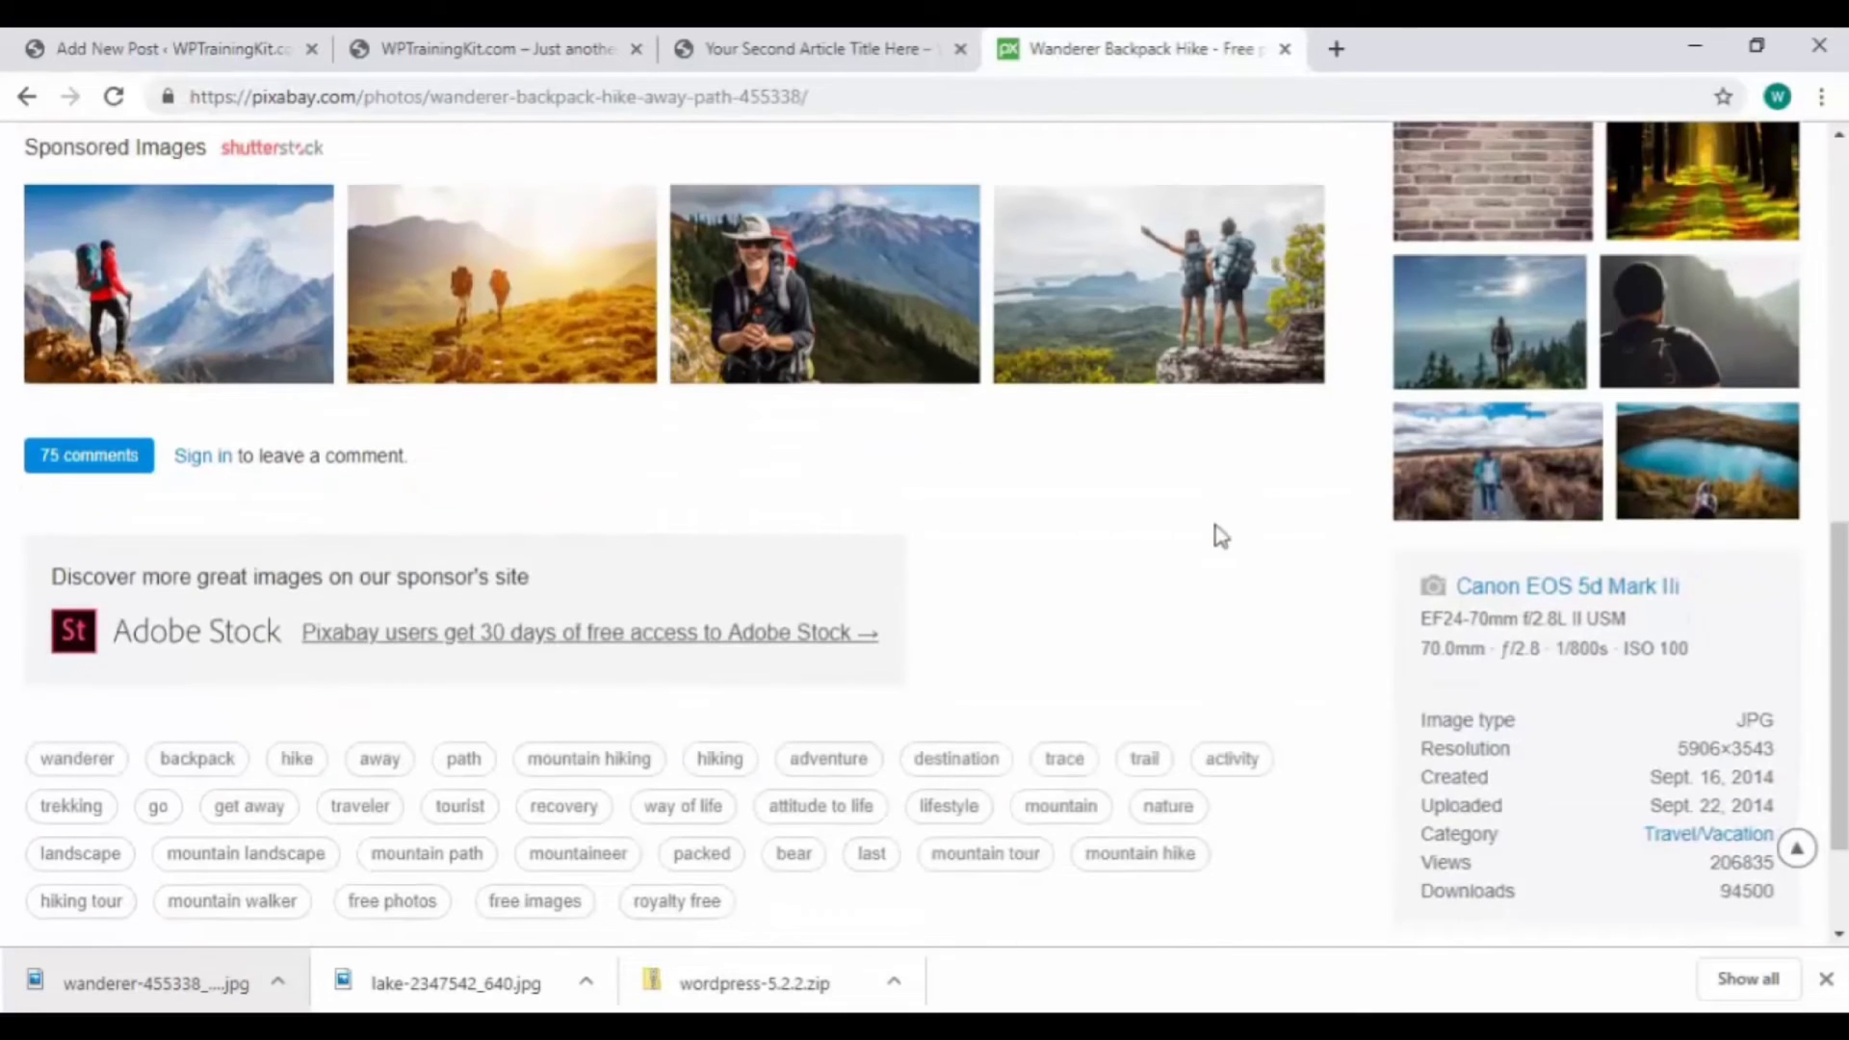
pyautogui.scroll(2, 1338, 363)
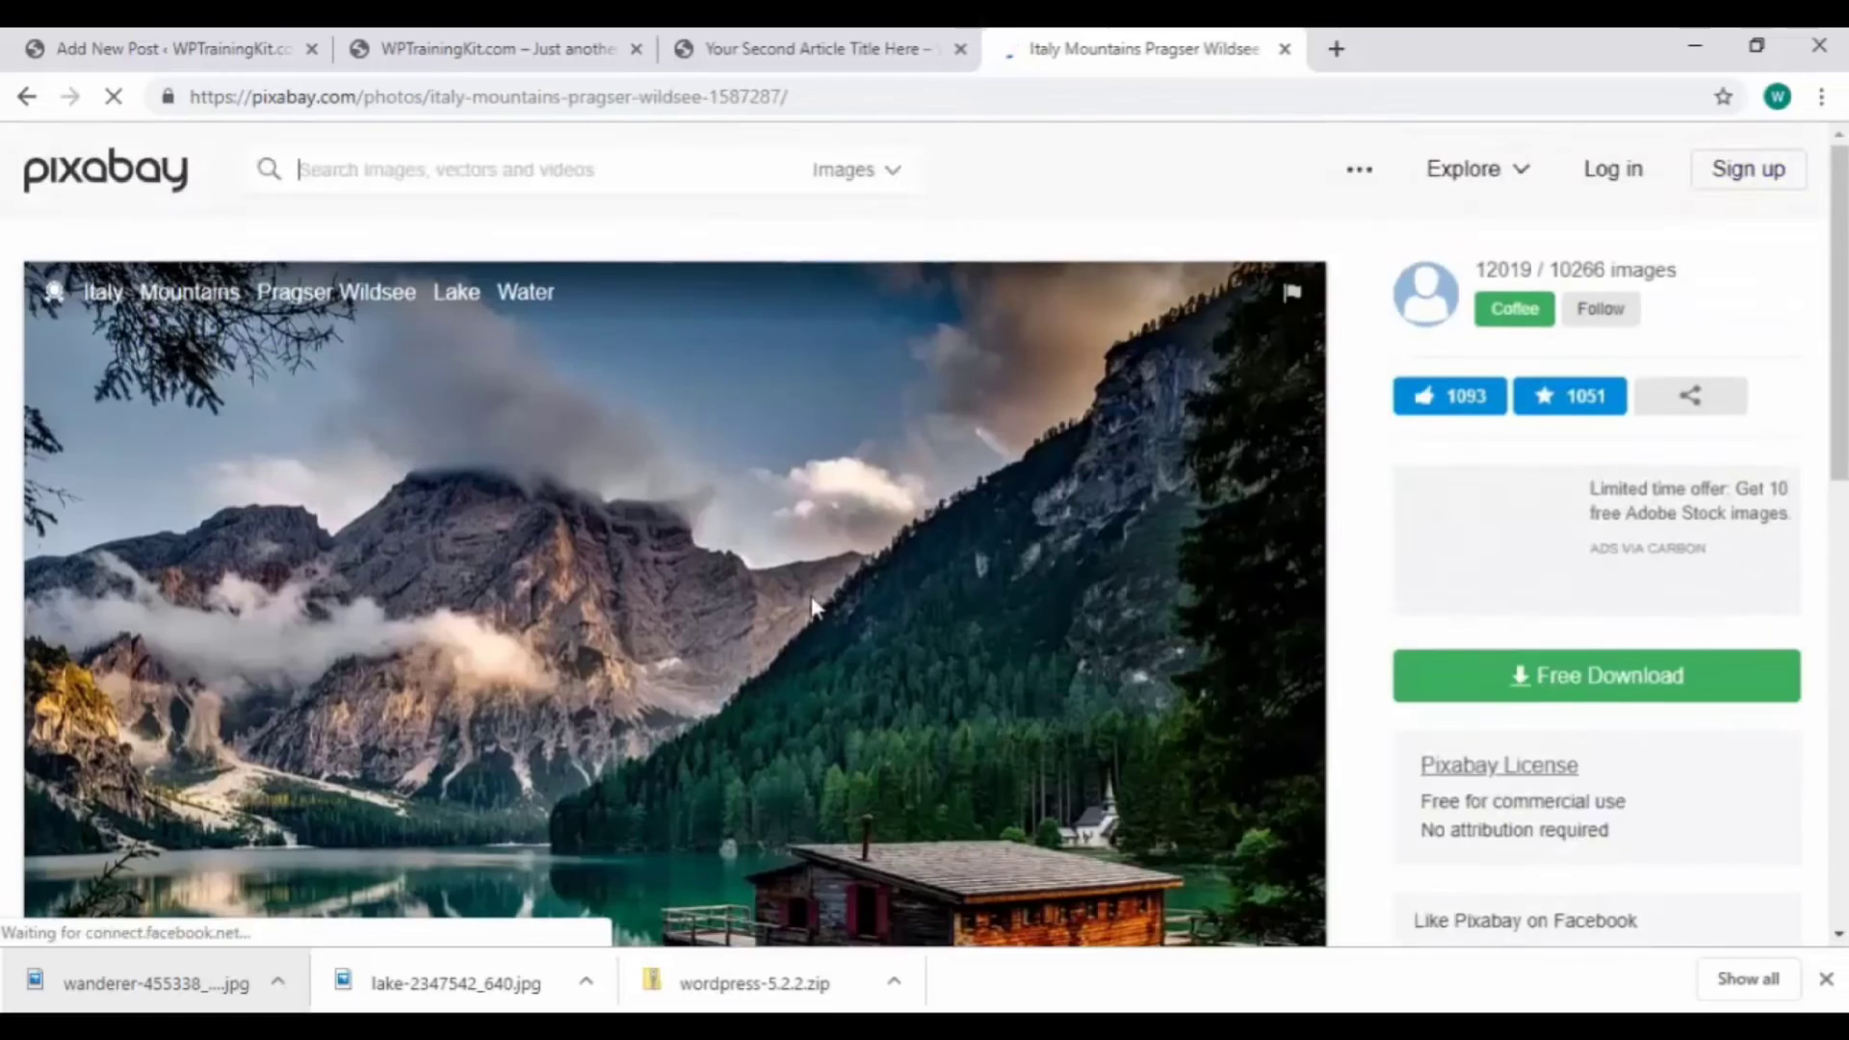
pyautogui.scroll(-1, 1705, 550)
pyautogui.click(1705, 540)
pyautogui.click(1497, 797)
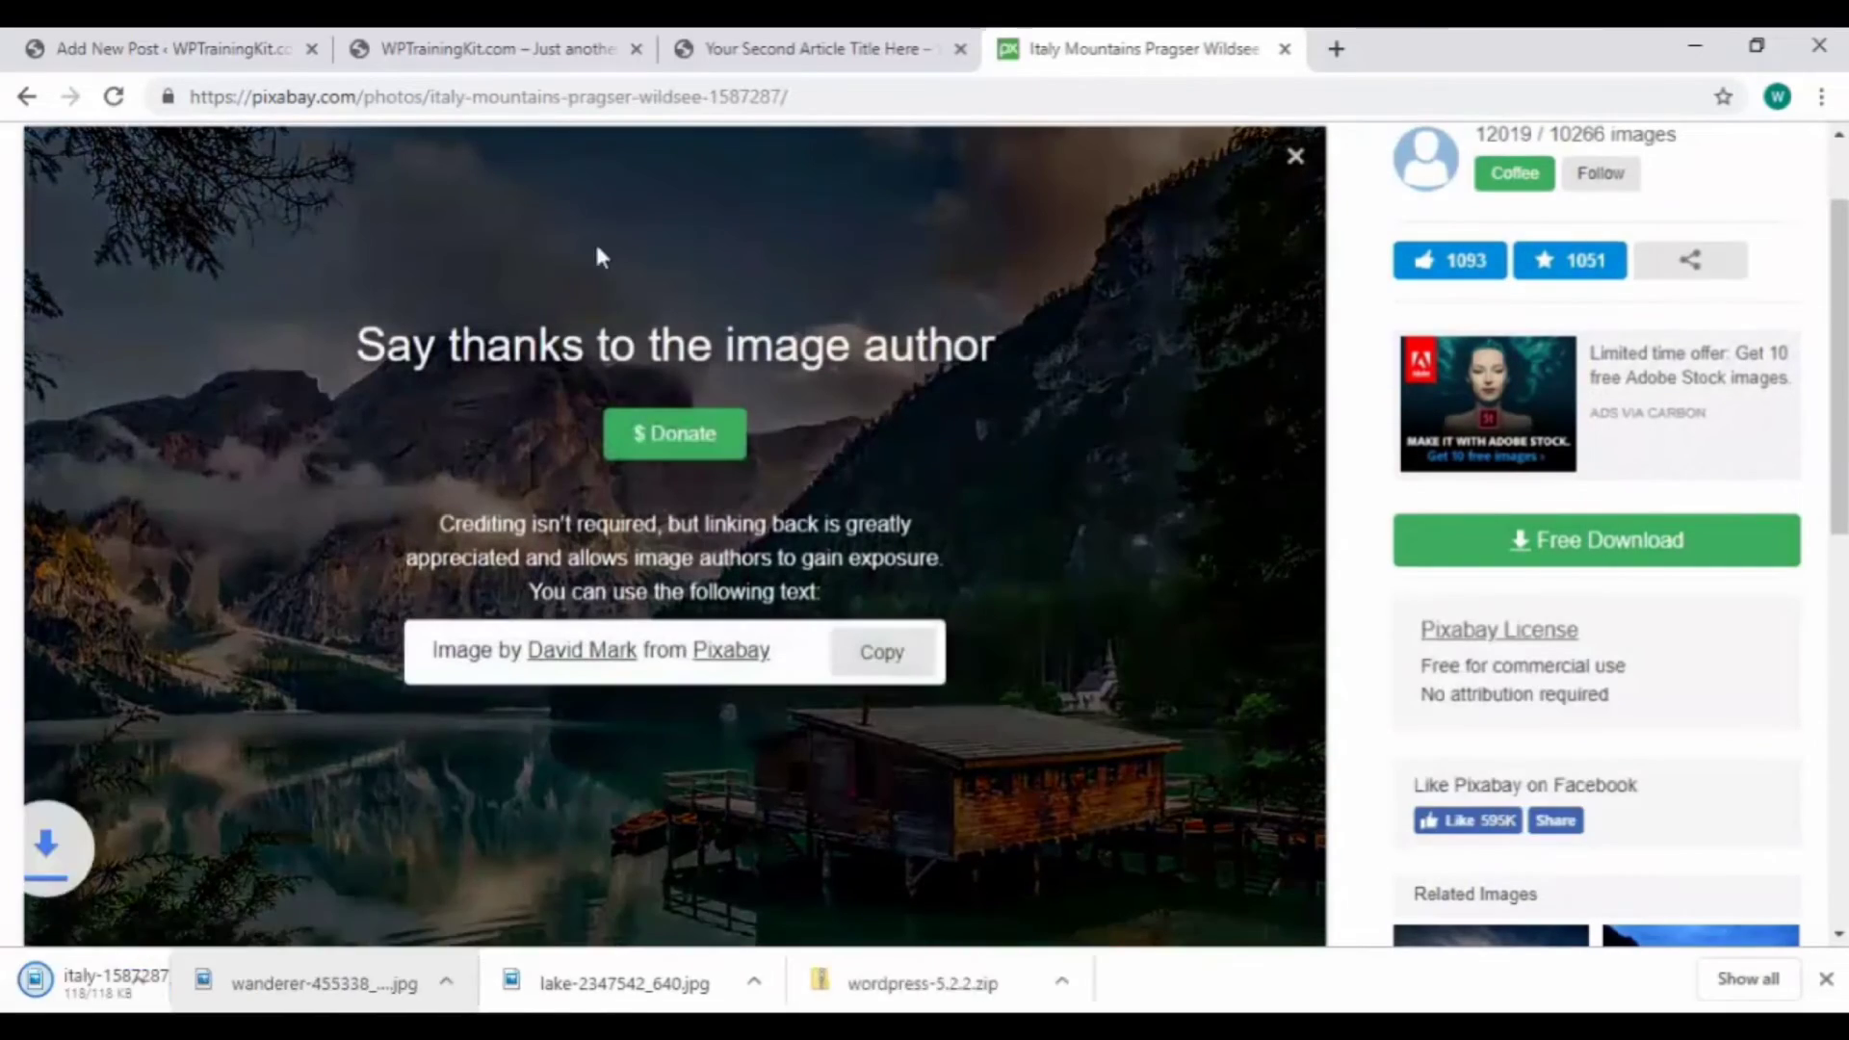
# Return to the new post and bring up its Add Media upload dialog.
pyautogui.click(213, 53)
pyautogui.click(347, 393)
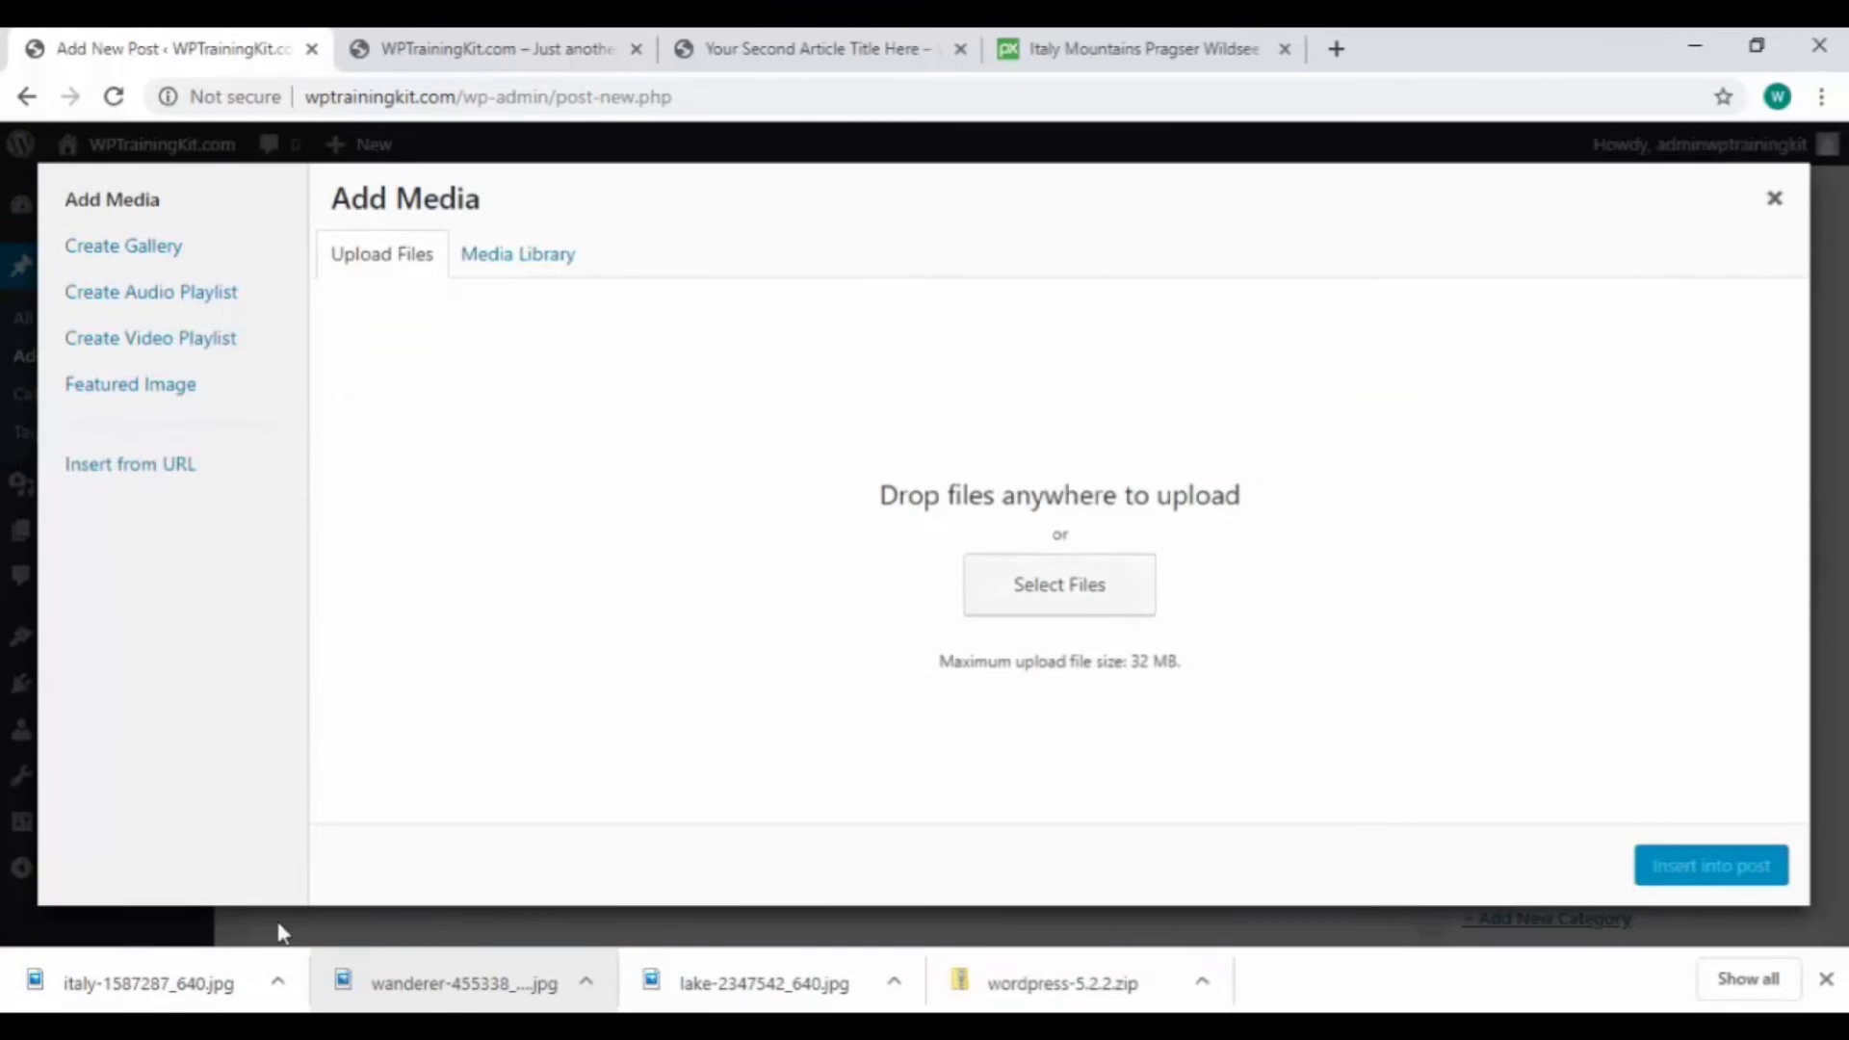
# Upload the italy .jpg by dragging it onto Add Media and insert it into the post.
pyautogui.moveTo(195, 994); pyautogui.dragTo(1046, 599)
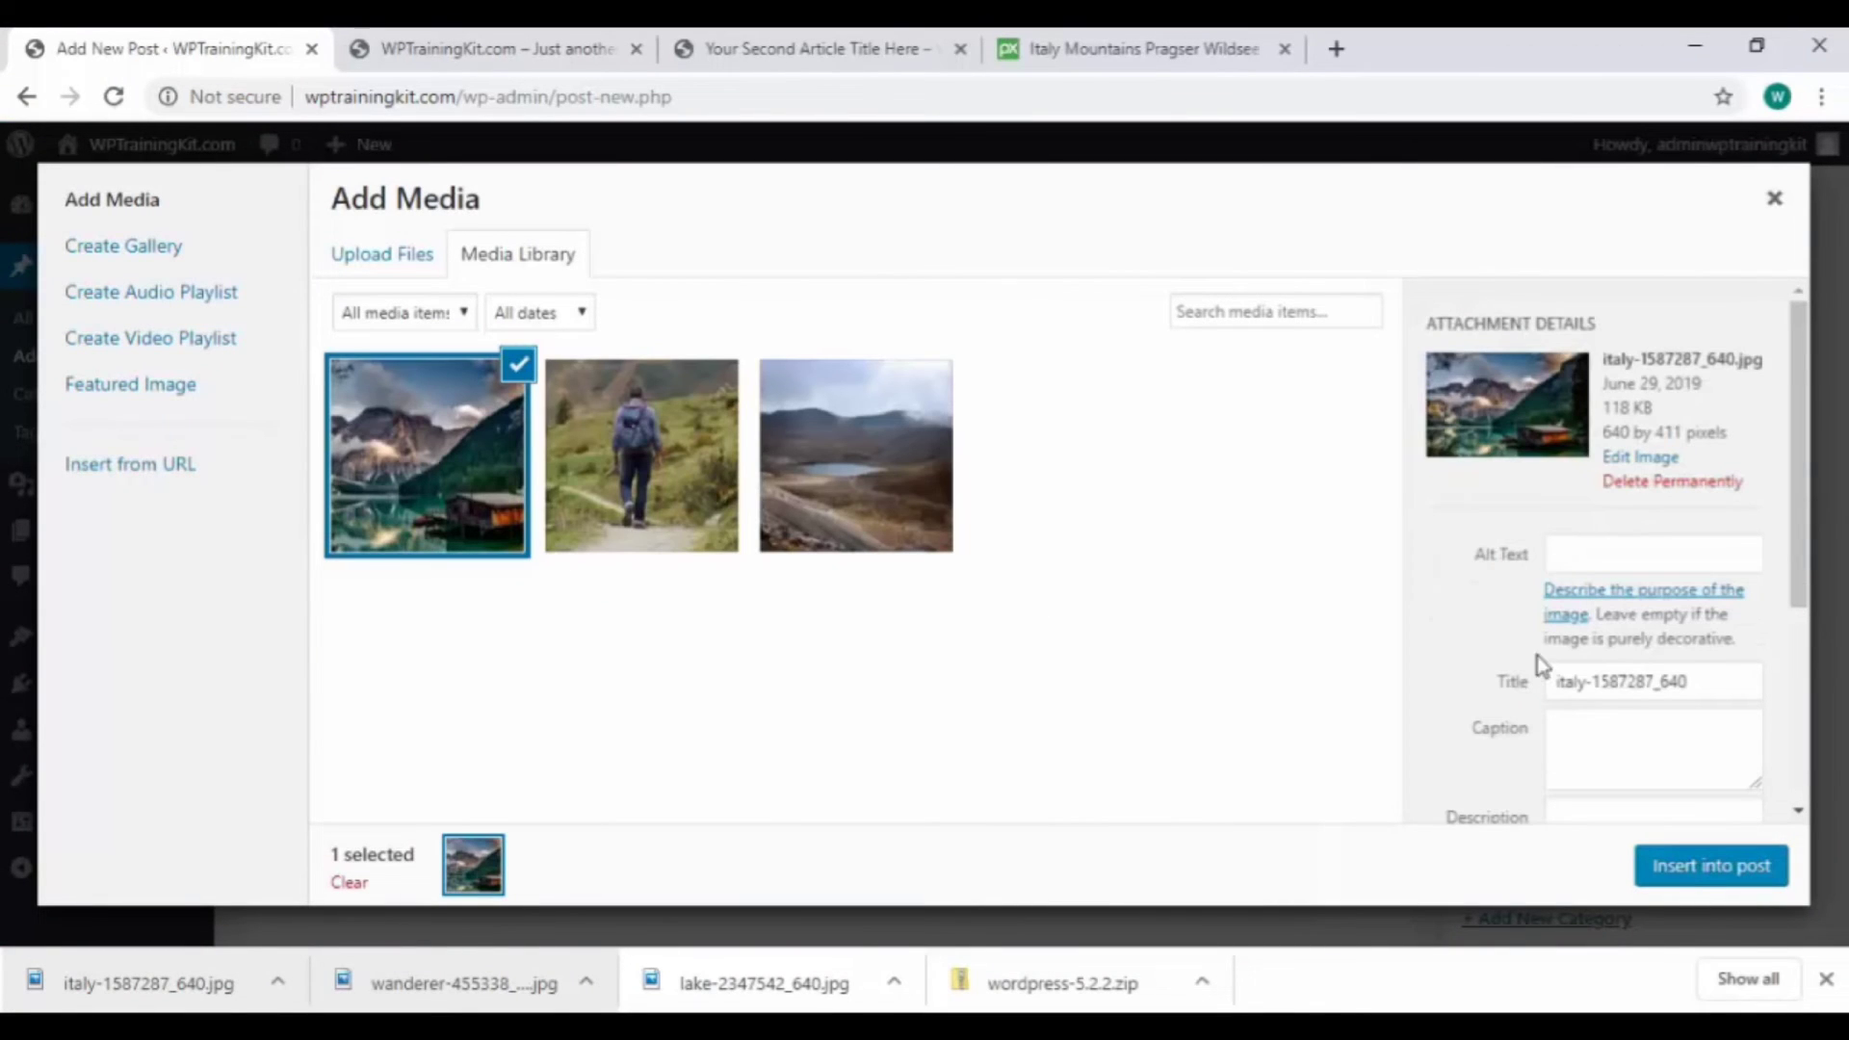
pyautogui.click(1686, 875)
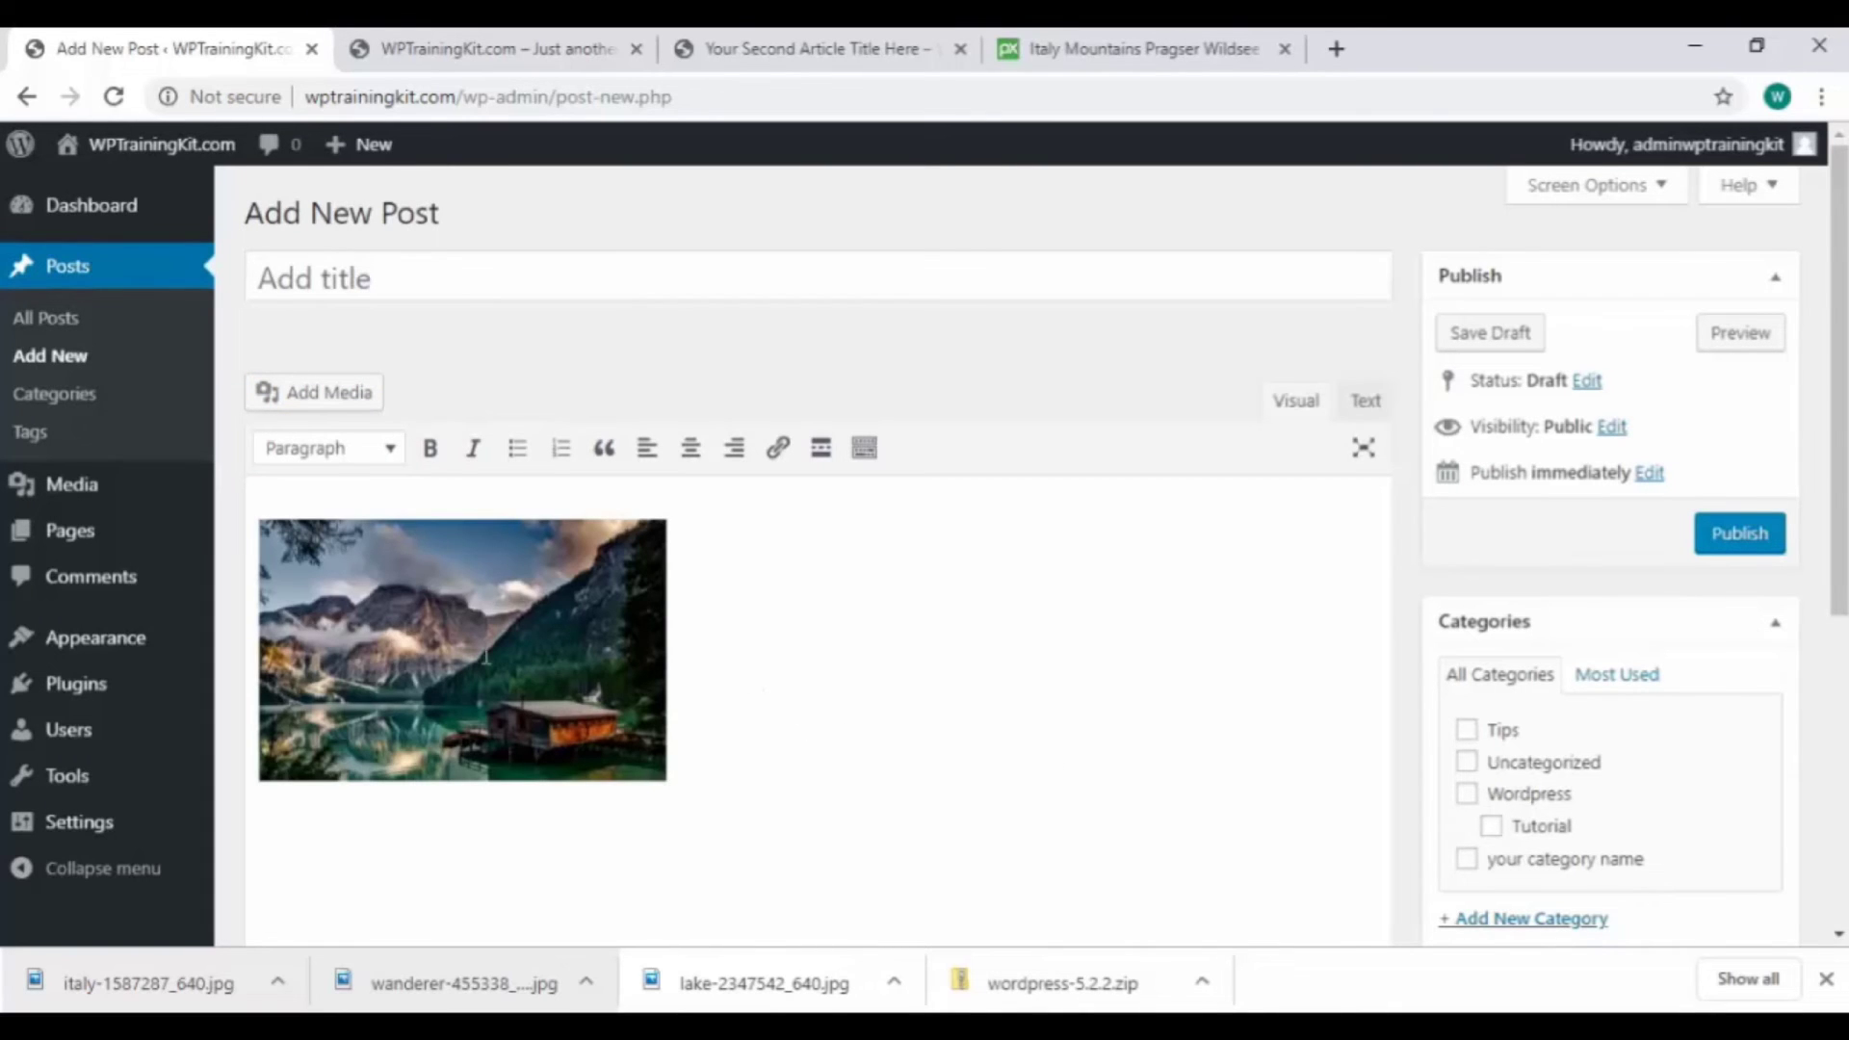
# Center the lake-cabin photo and set its display size to Full Size, 640×411.
pyautogui.click(552, 649)
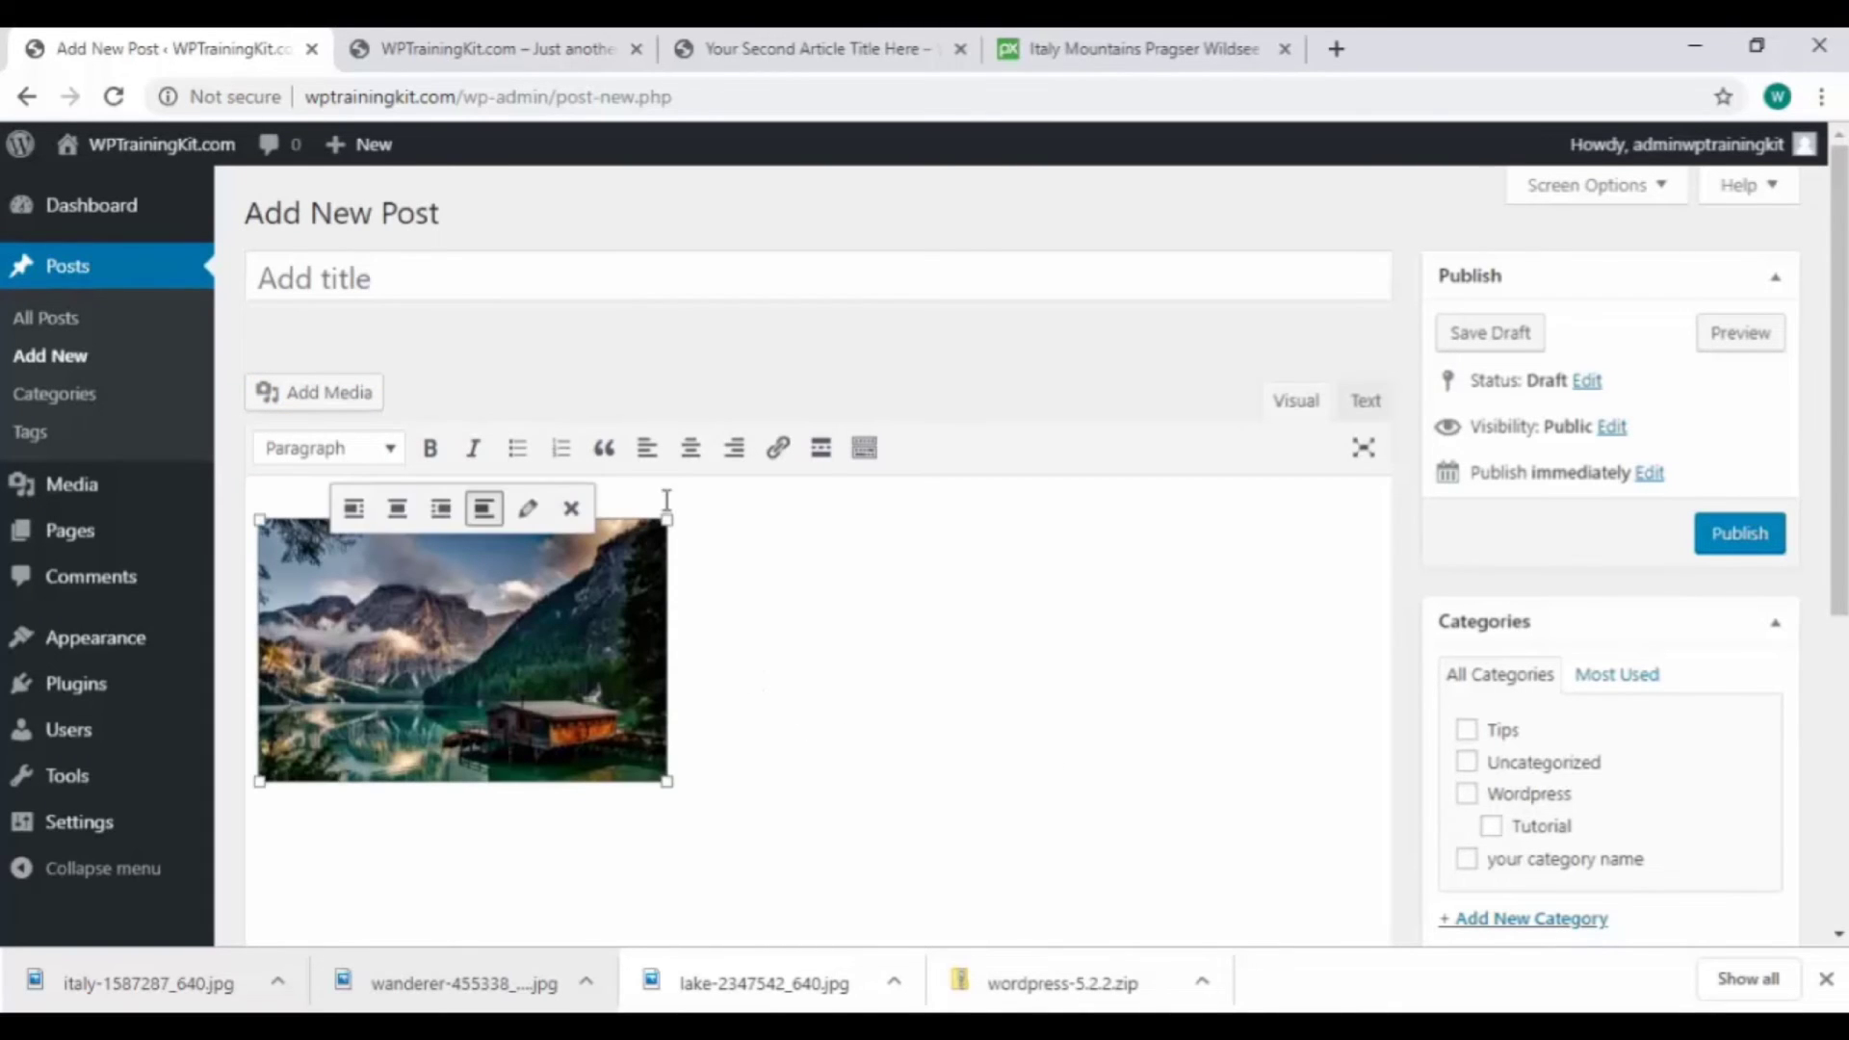
pyautogui.click(690, 448)
pyautogui.click(883, 509)
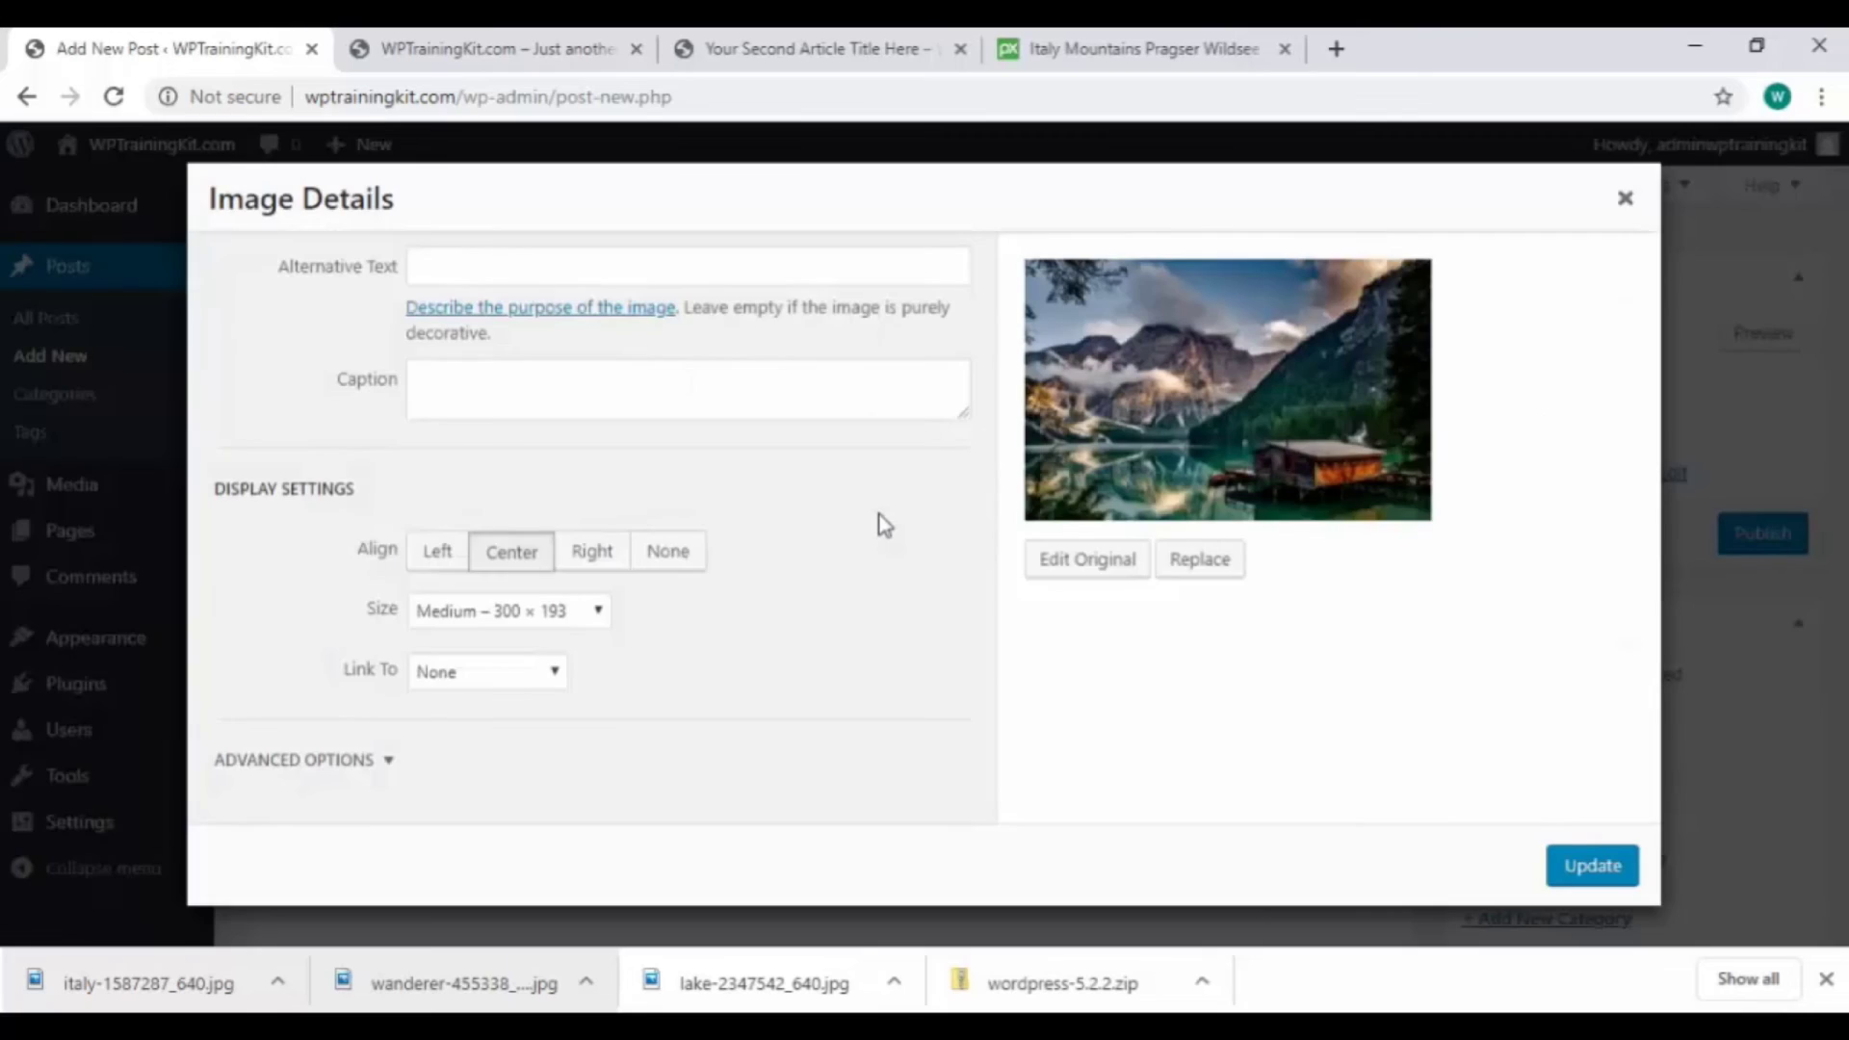
pyautogui.click(479, 605)
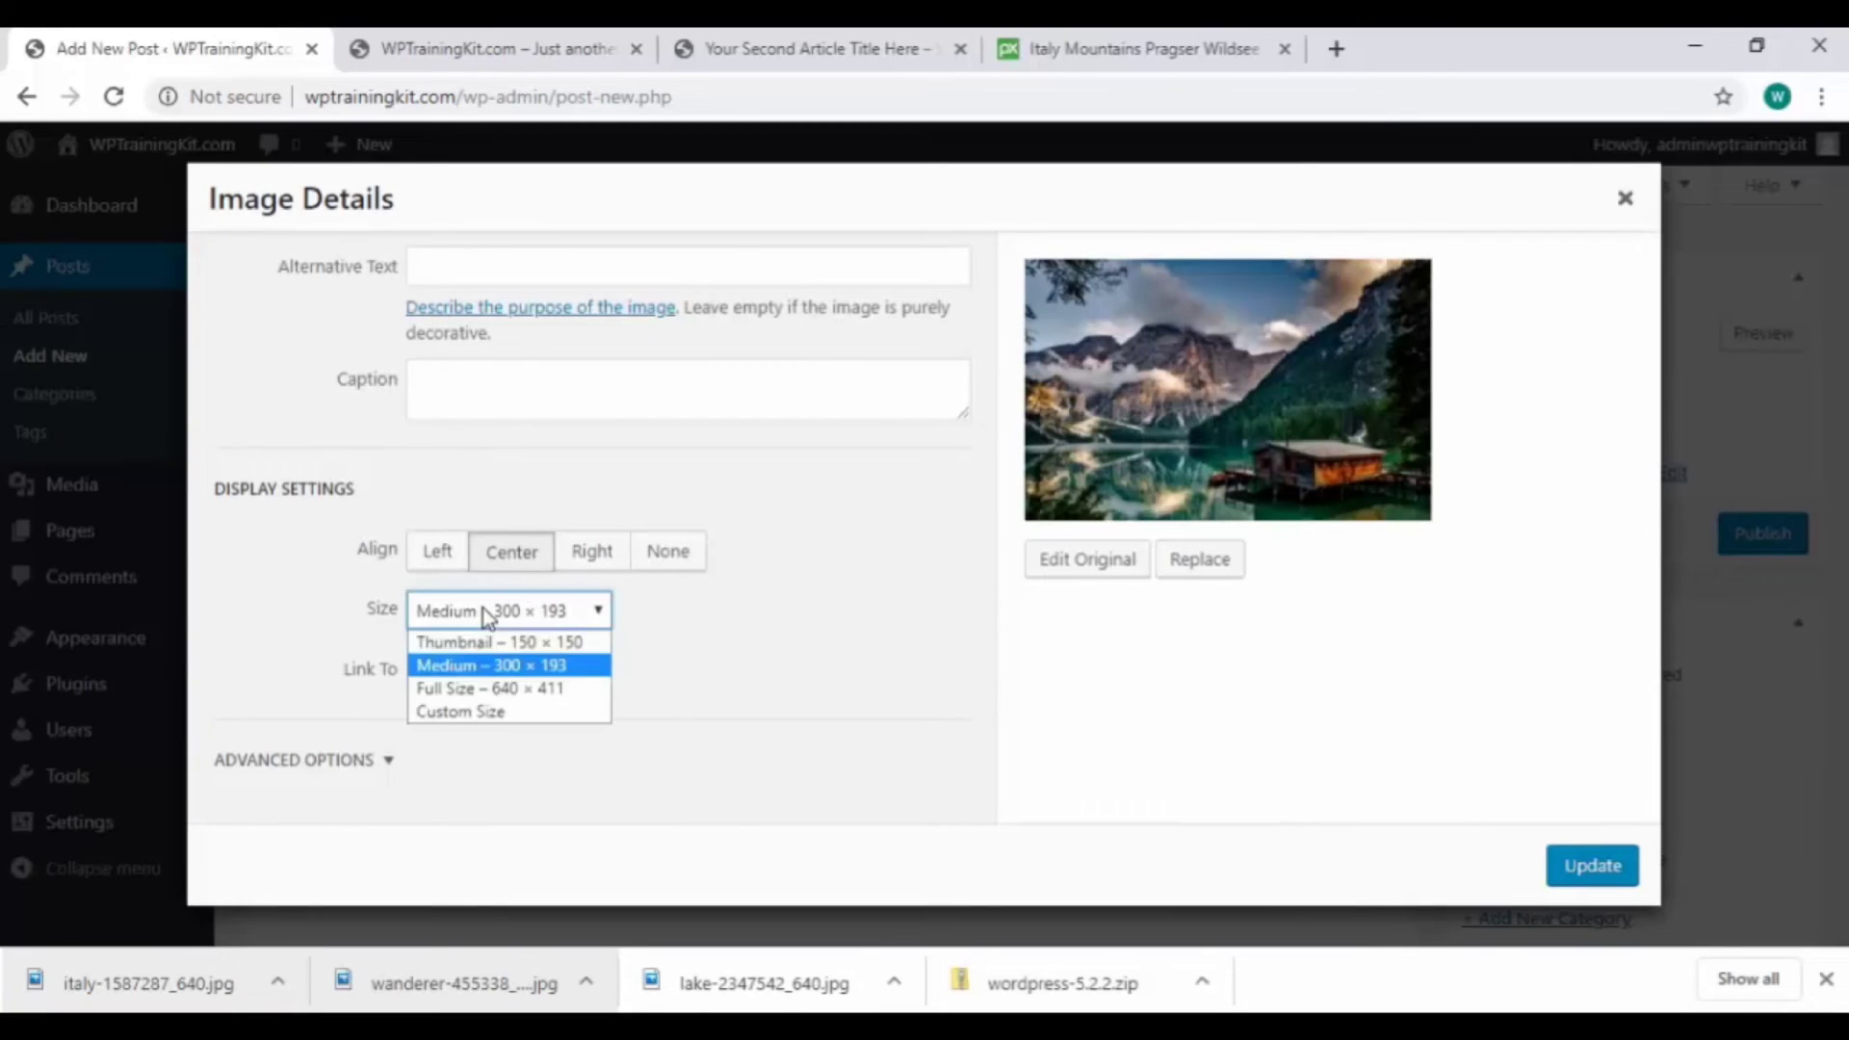
pyautogui.click(502, 691)
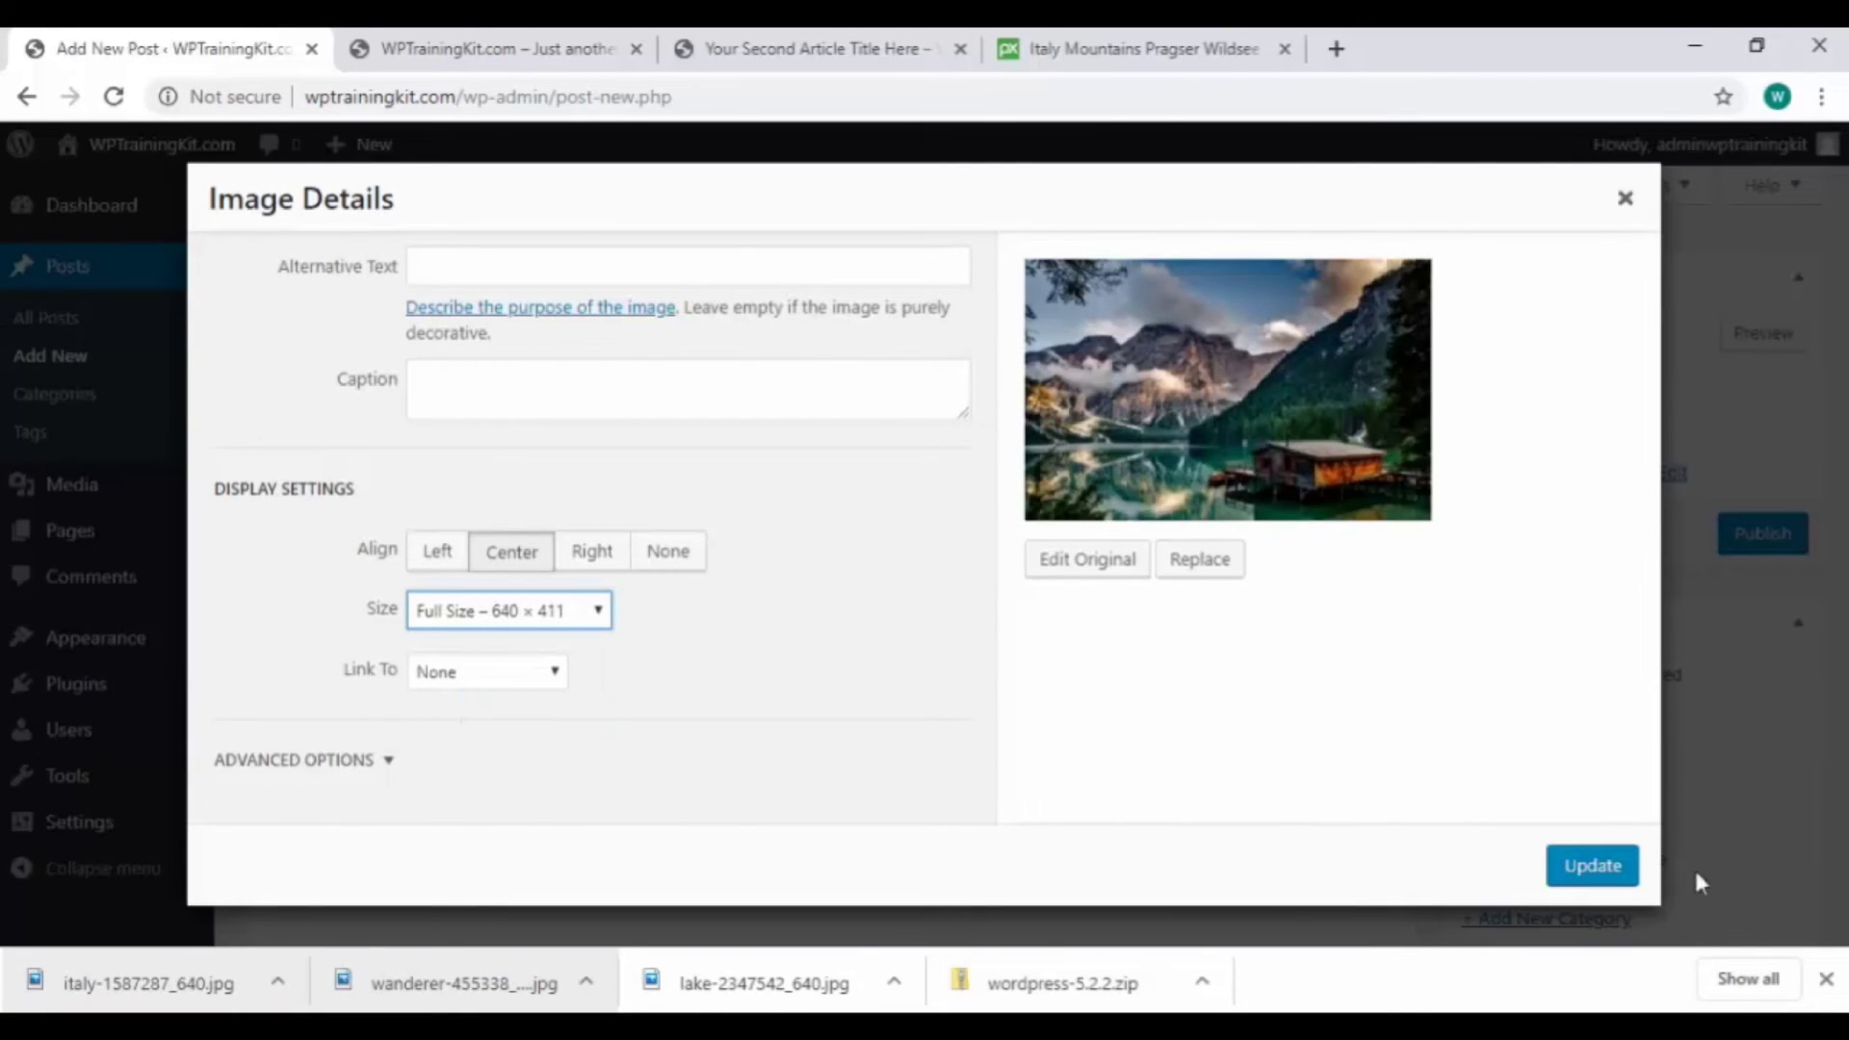
pyautogui.click(1634, 878)
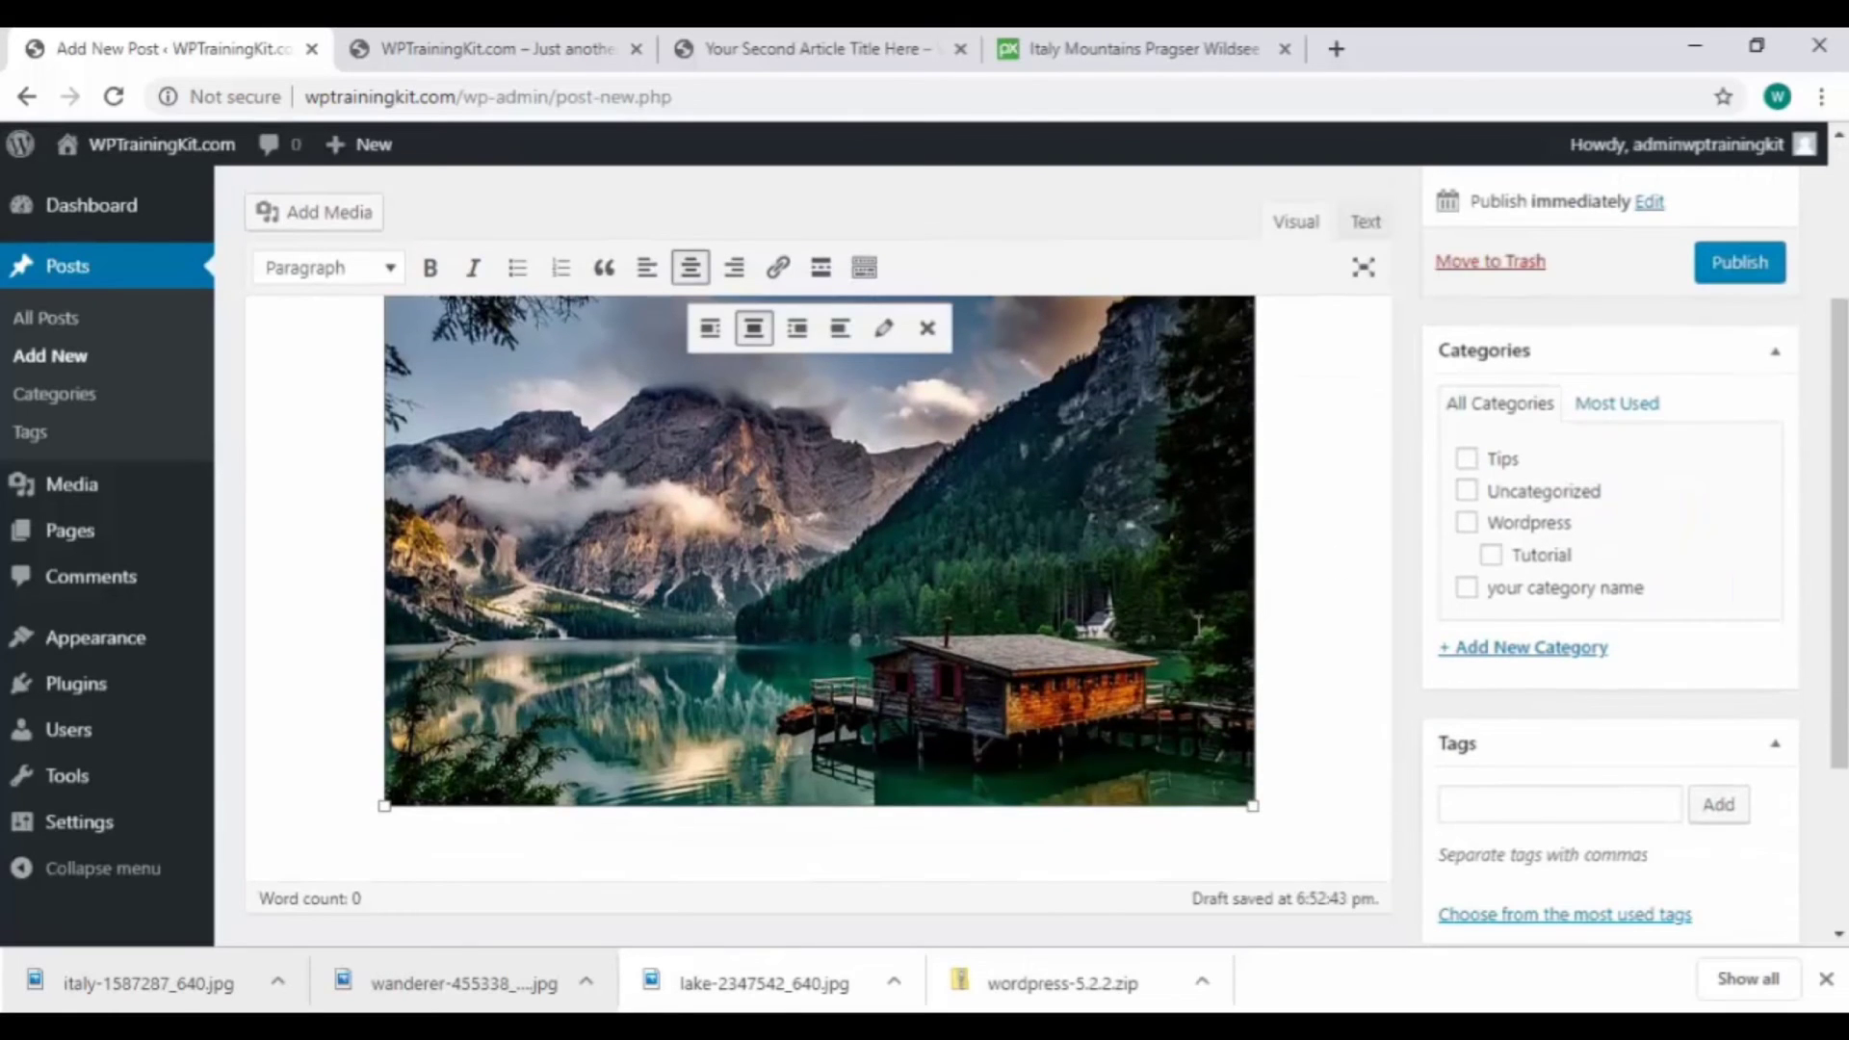
pyautogui.scroll(1, 1203, 624)
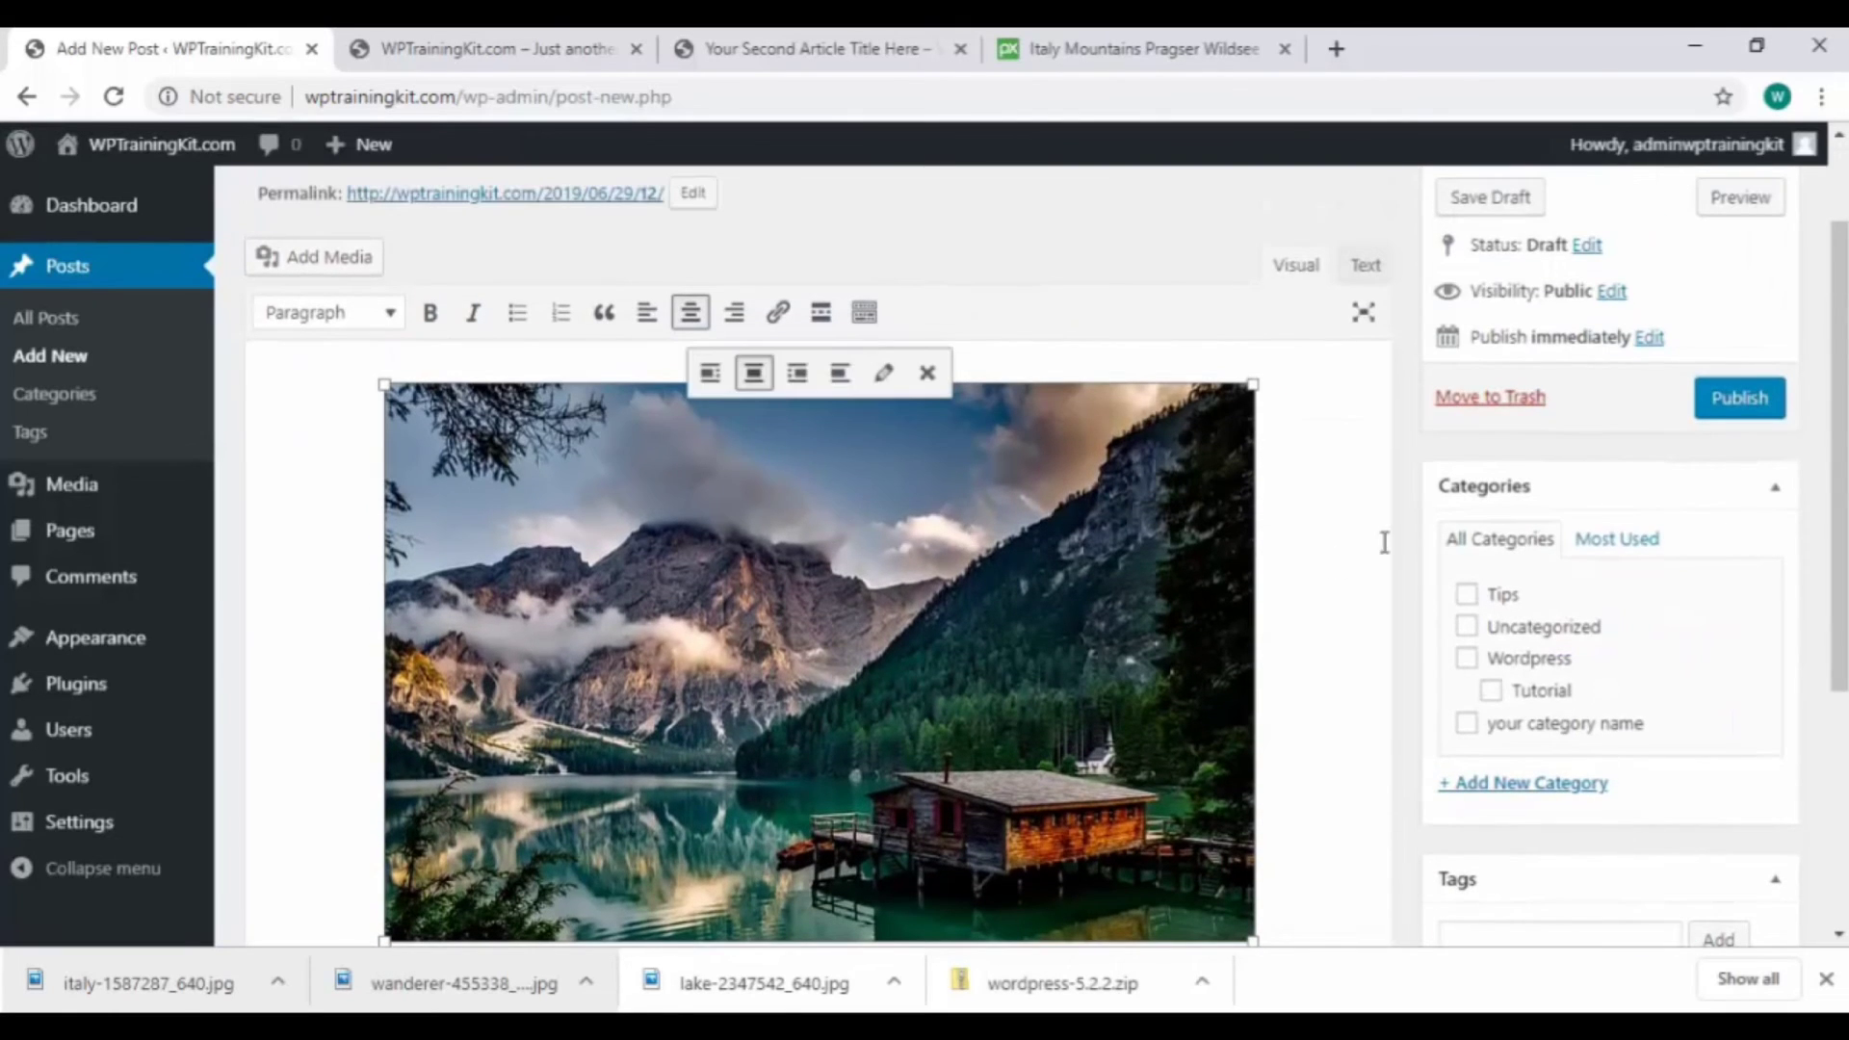
pyautogui.scroll(1, 1382, 542)
# Save the untitled post with the centered photo as a draft.
pyautogui.click(1491, 332)
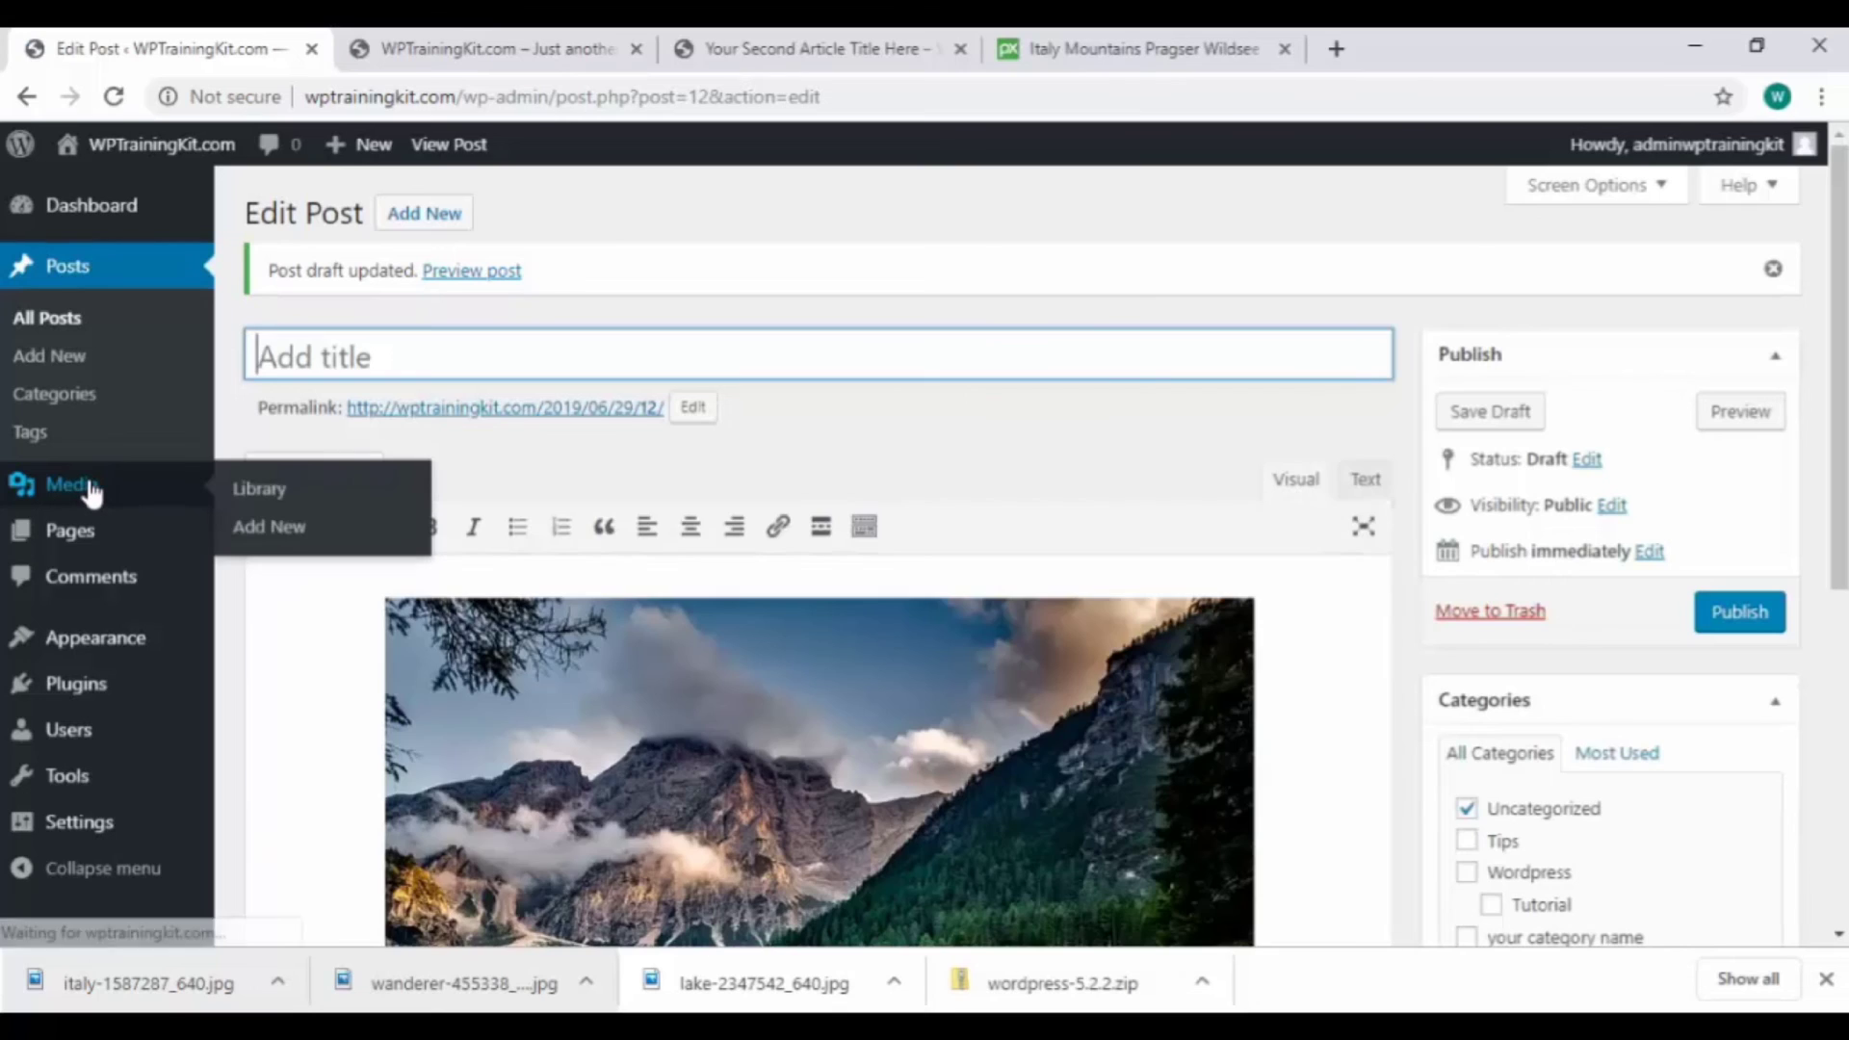
# Go to the Media Library listing all three uploaded Pixabay photos.
pyautogui.click(89, 492)
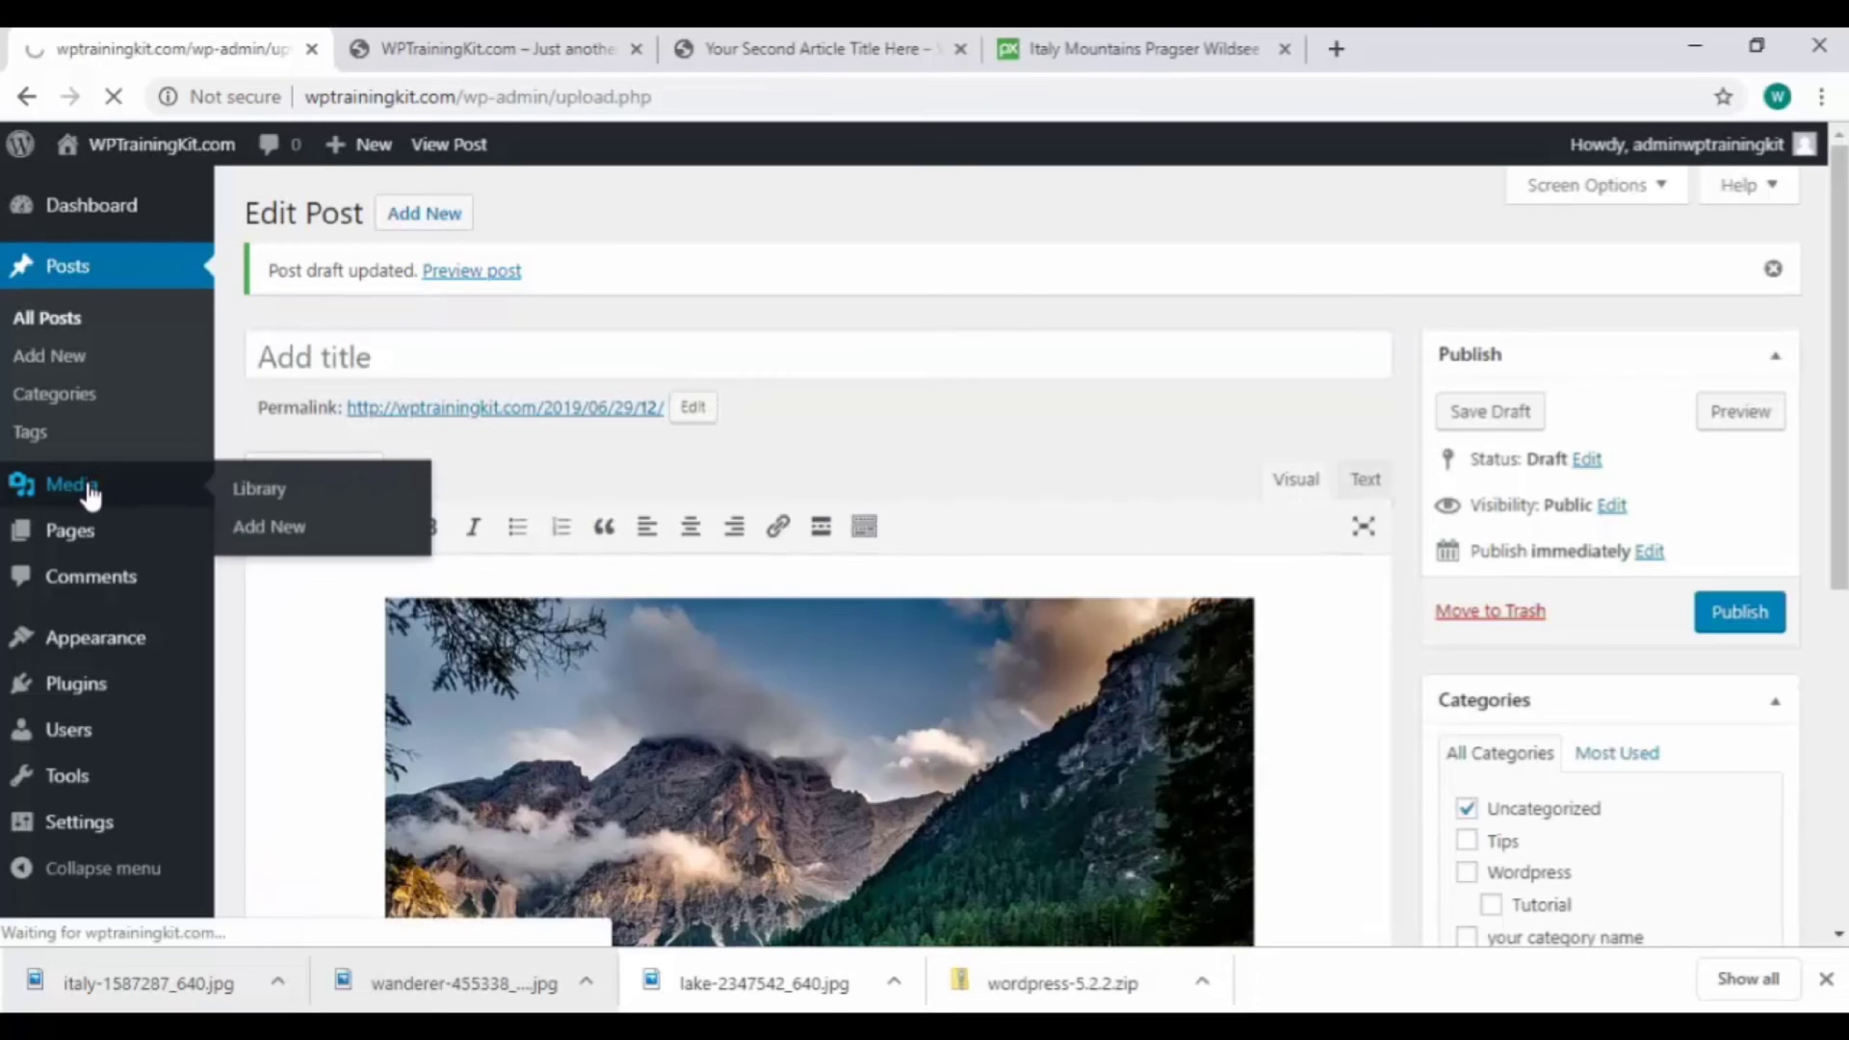